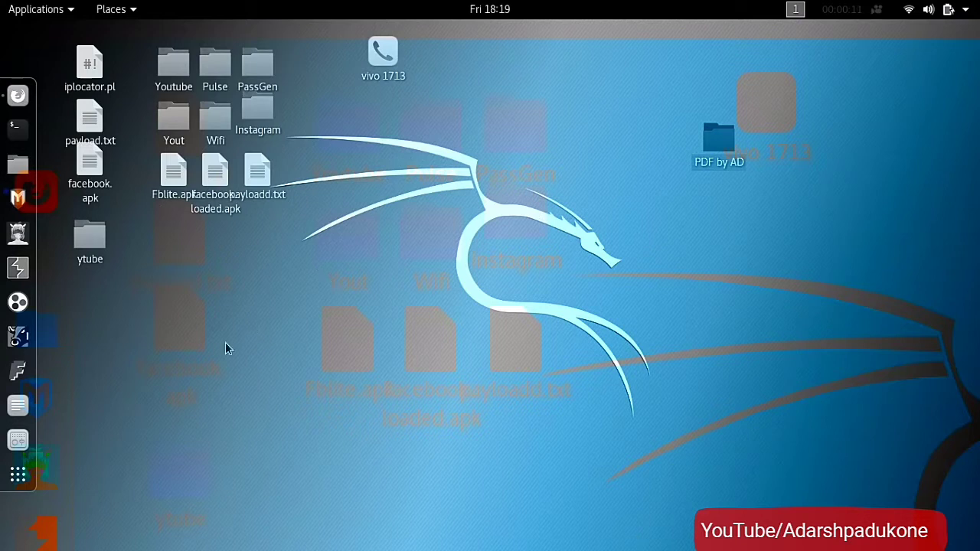
- Open Firefox and load the copied Google Drive link to Notes_Biomolecules_Biomolecules.pdf
click(17, 97)
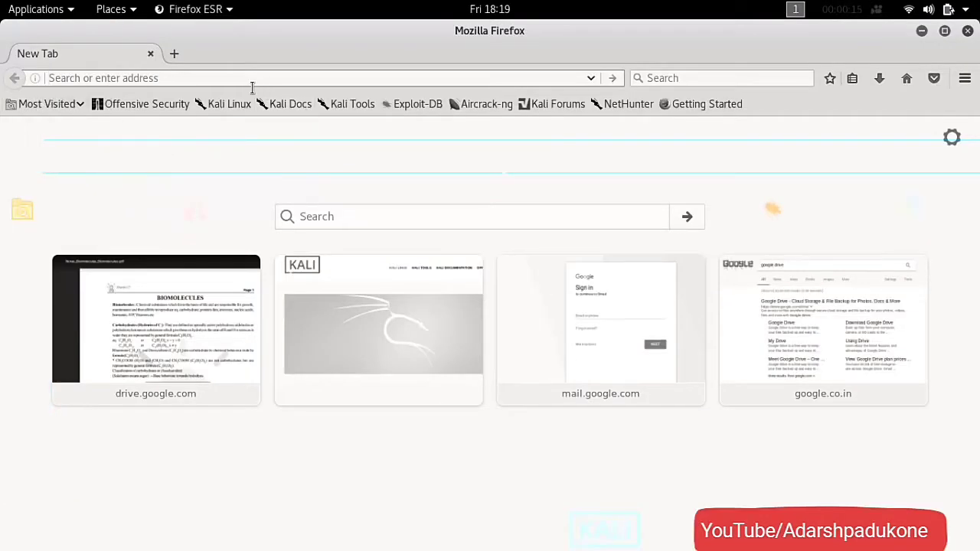
right_click(249, 83)
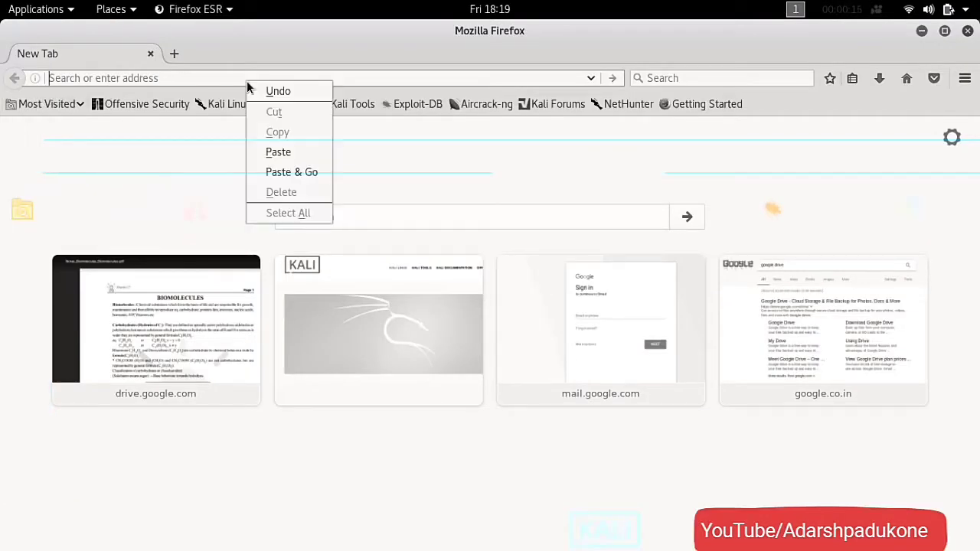
click(280, 153)
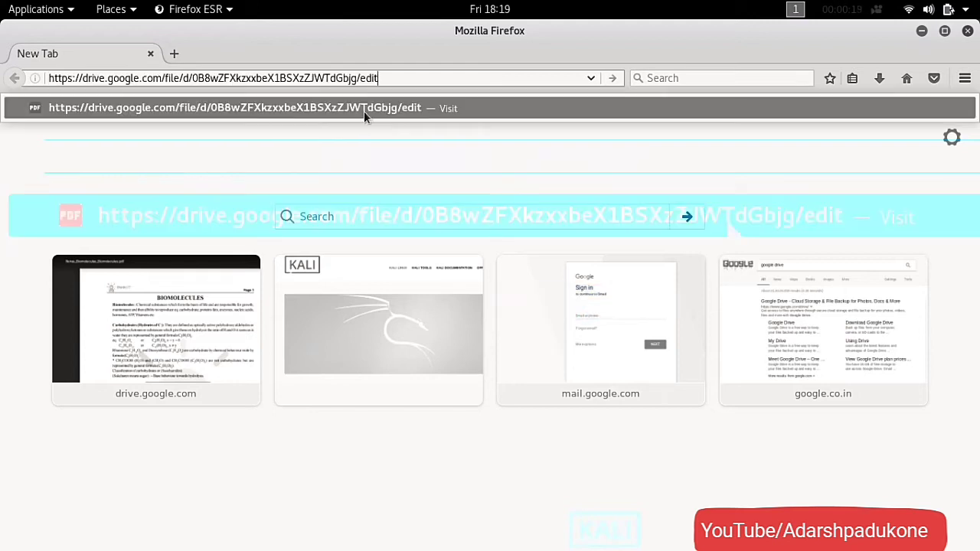
key(Return)
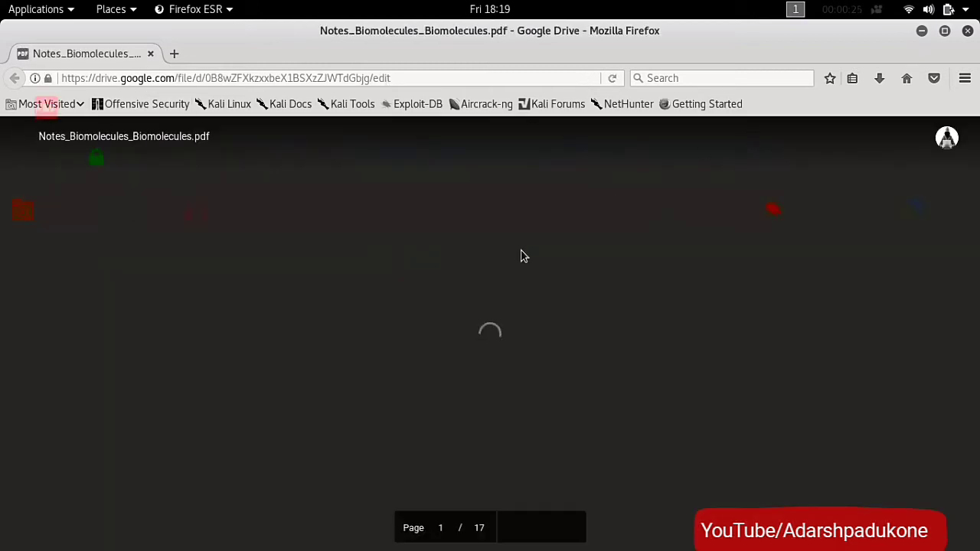
scroll(509, 307, down, 4)
scroll(509, 307, down, 3)
scroll(541, 302, up, 6)
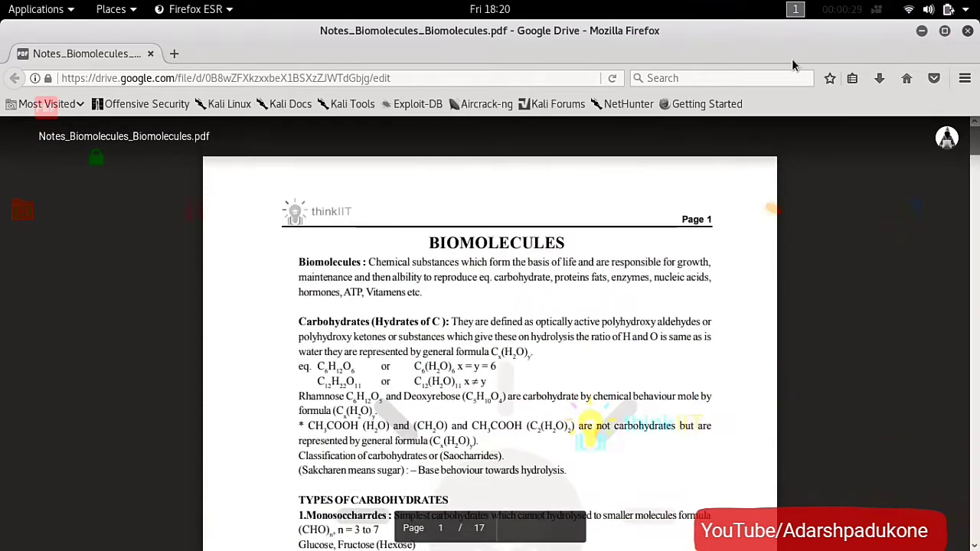
- Check the PDF's sharing and download permission in its file details, and close the details
click(897, 132)
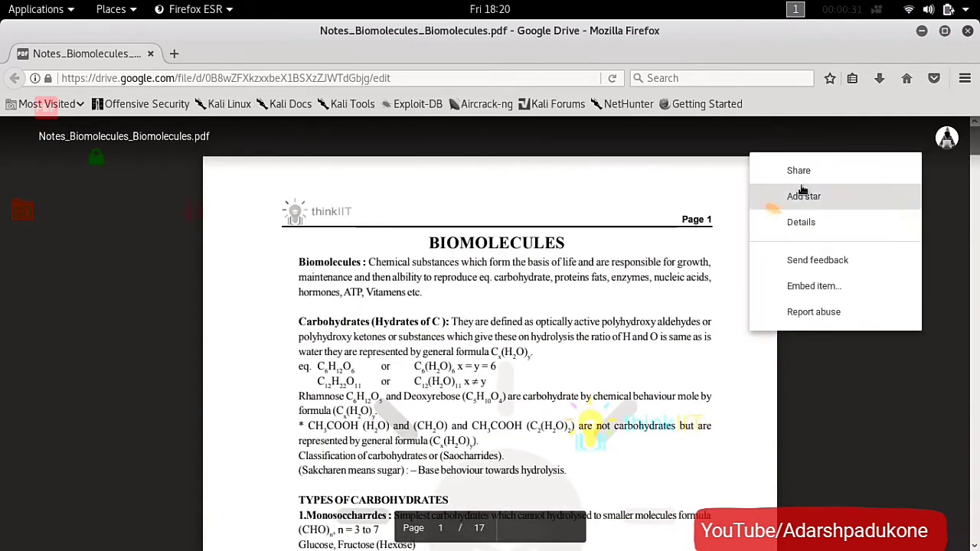
click(822, 232)
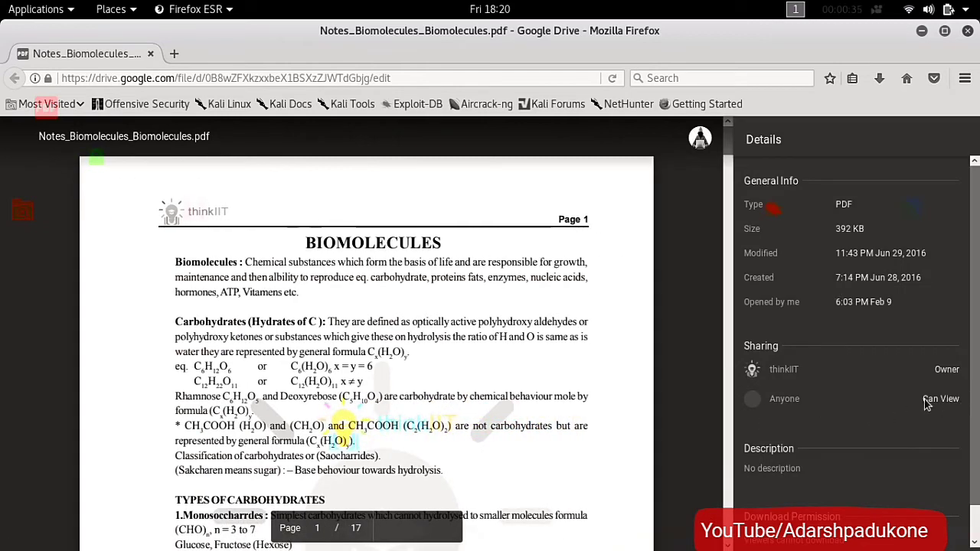
scroll(822, 475, down, 1)
drag(753, 513, 857, 527)
click(857, 473)
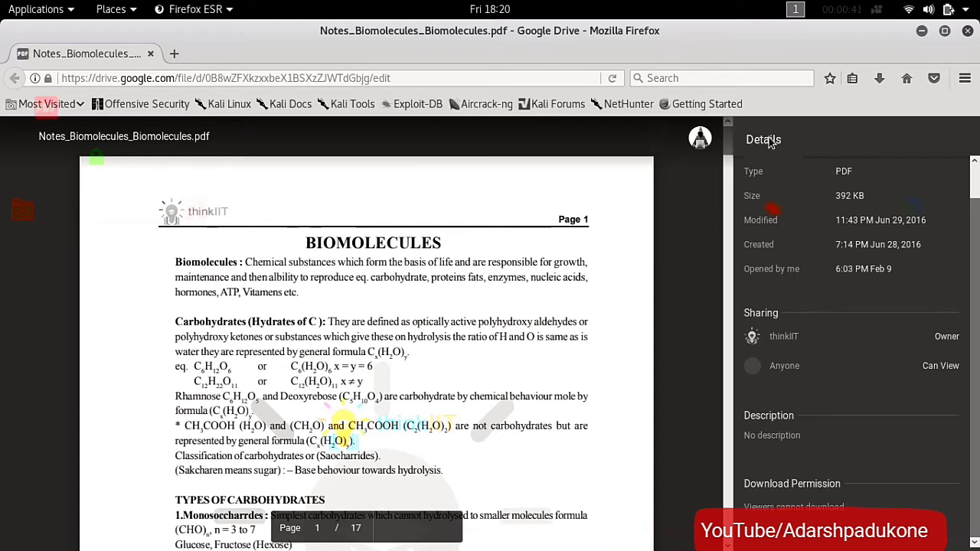
click(666, 142)
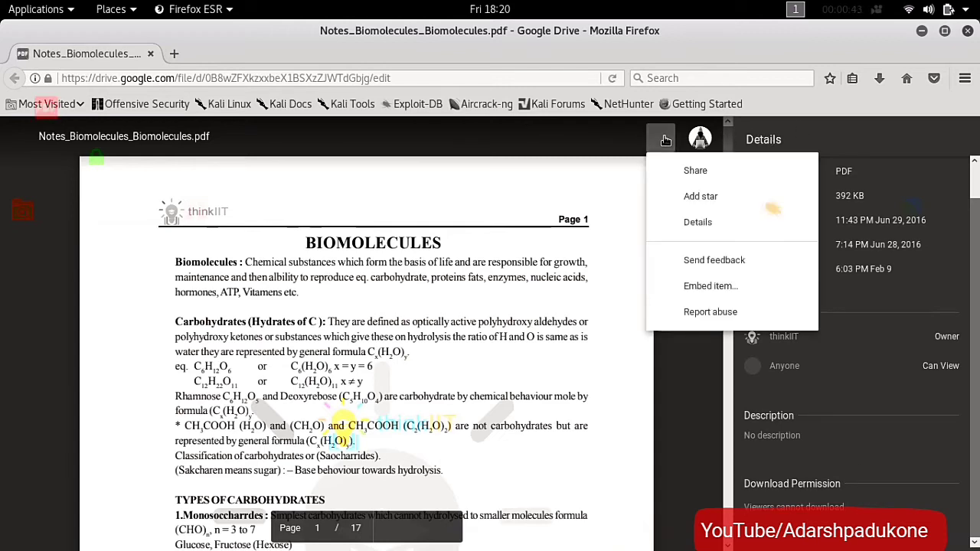
click(702, 230)
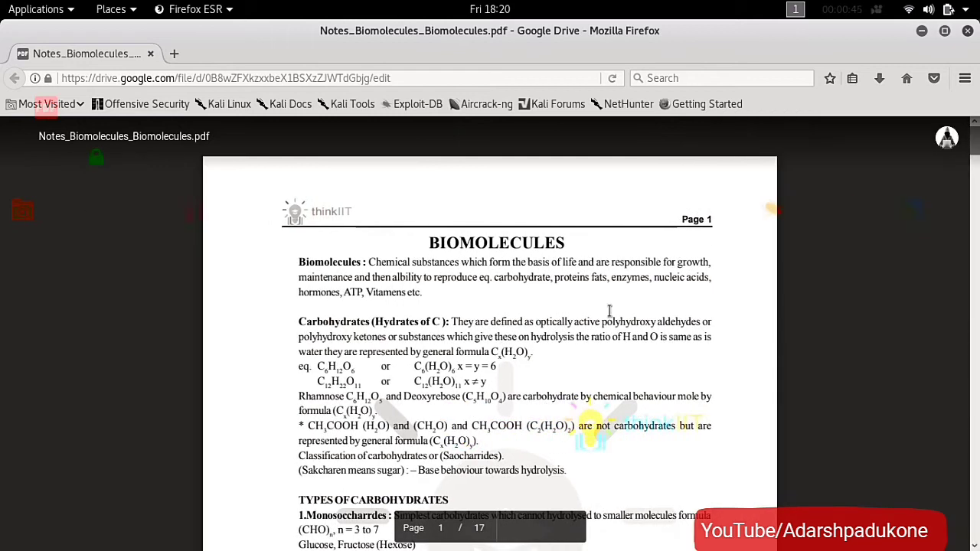
- Inspect the PDF page with the developer tools and show only image requests in the network monitor
scroll(577, 274, down, 5)
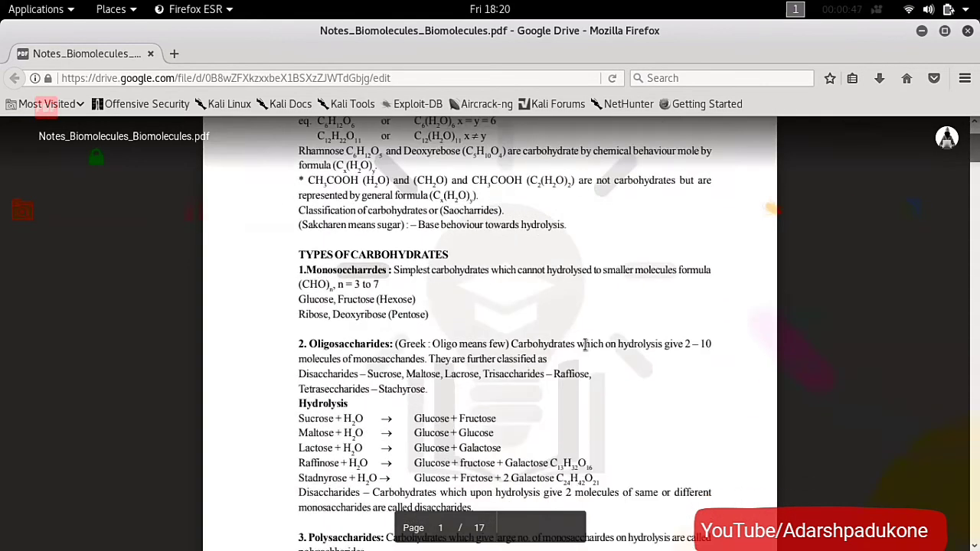
scroll(519, 227, up, 5)
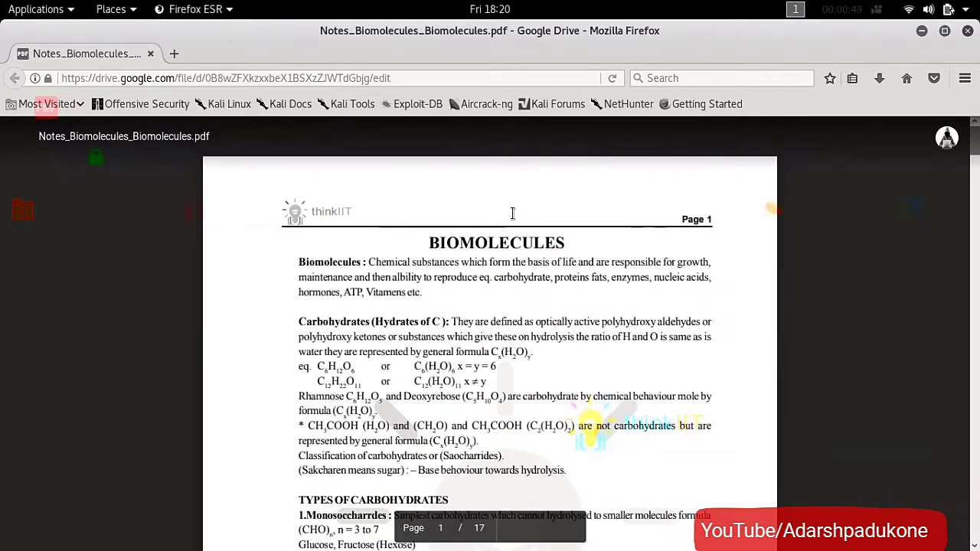
right_click(512, 214)
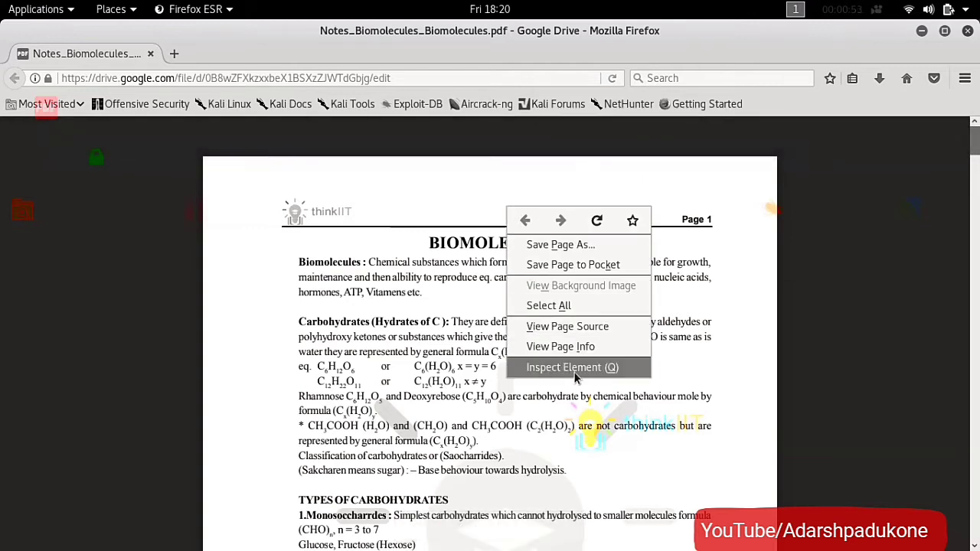
click(575, 370)
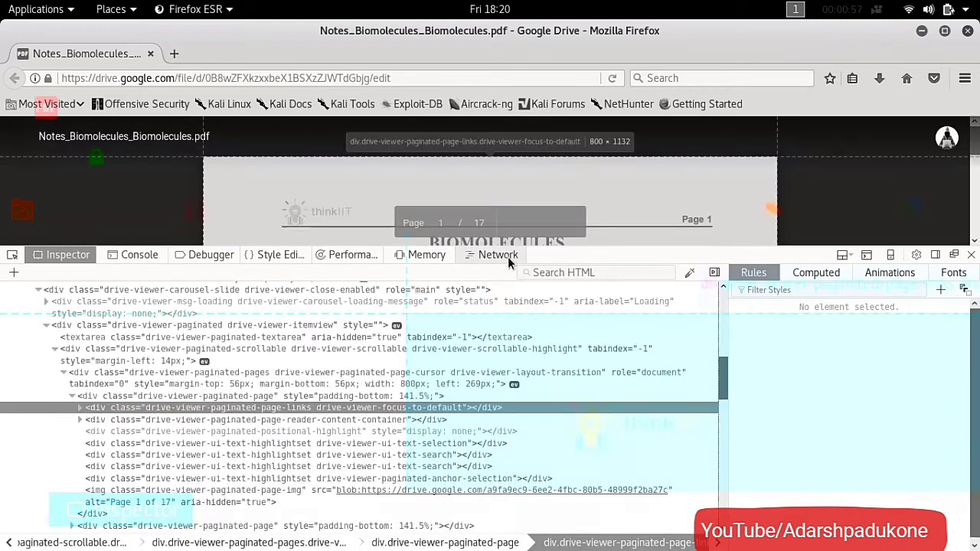
click(507, 256)
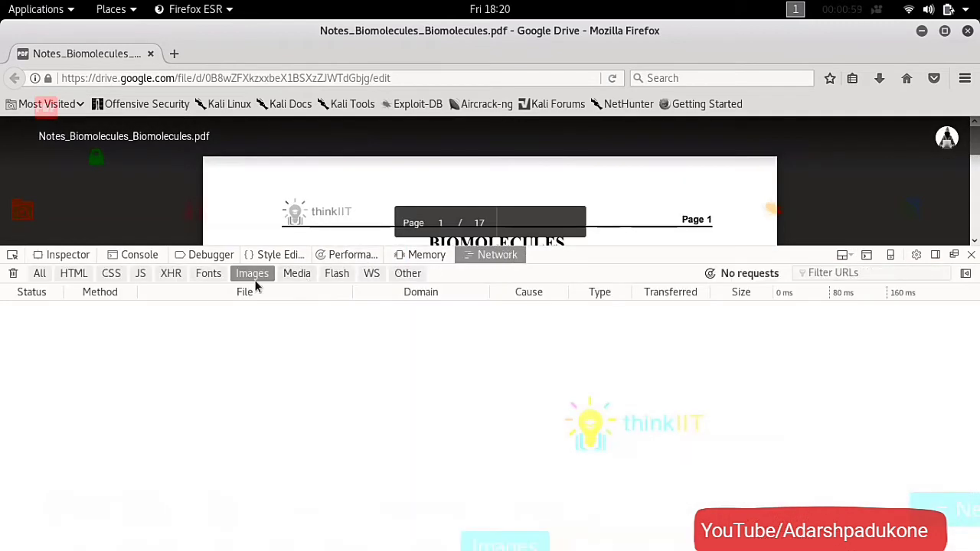
click(253, 278)
click(297, 274)
click(259, 275)
click(286, 274)
click(283, 276)
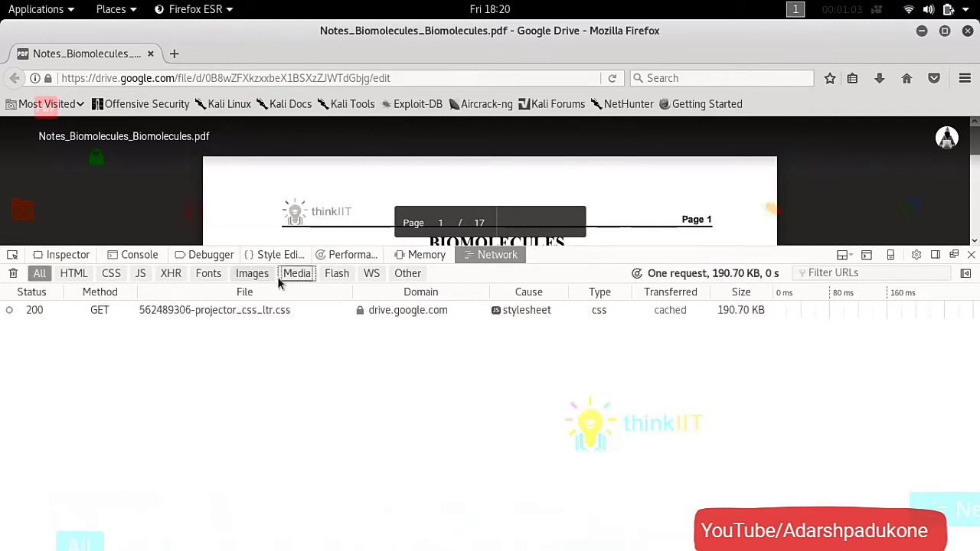
click(266, 276)
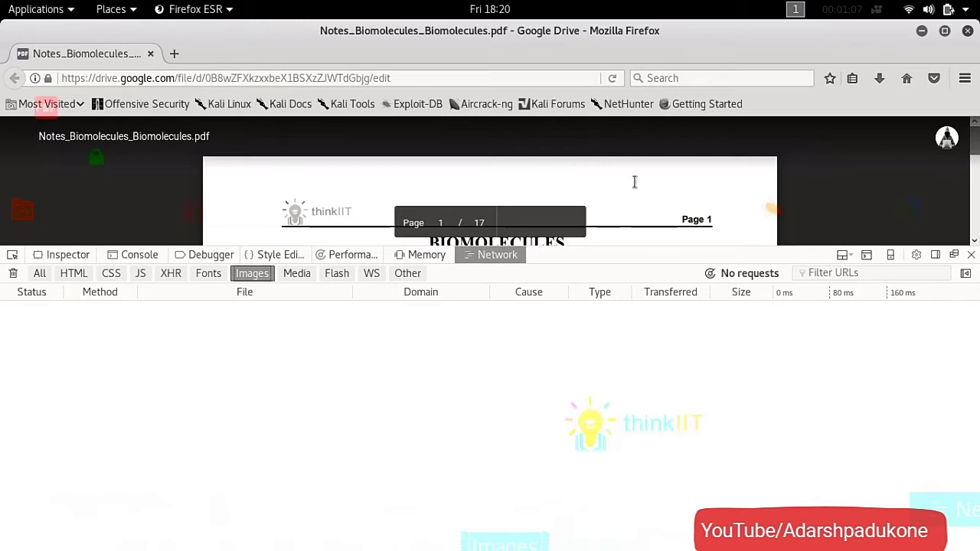
- Browse the PDF through to page 5 so that its page images are loaded and captured as network requests
scroll(756, 203, down, 15)
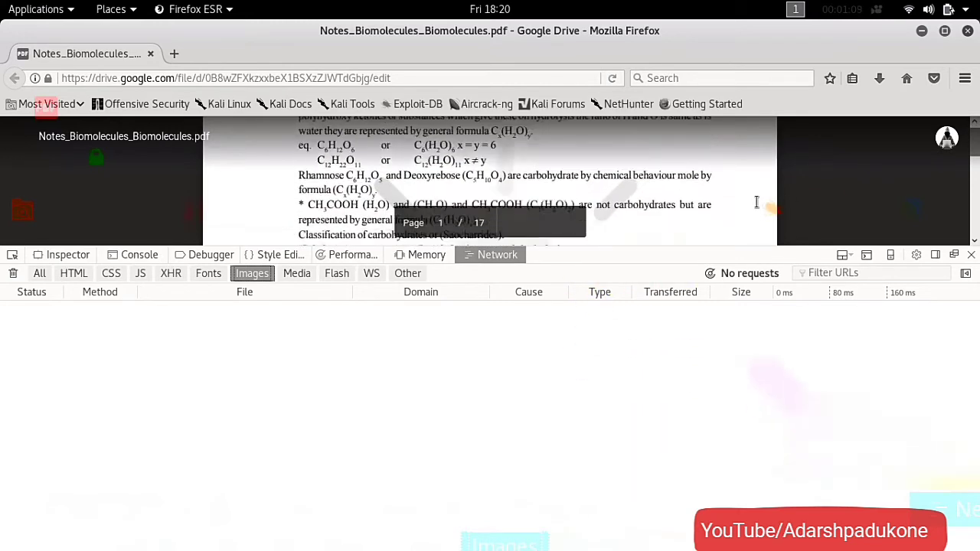
scroll(756, 200, down, 15)
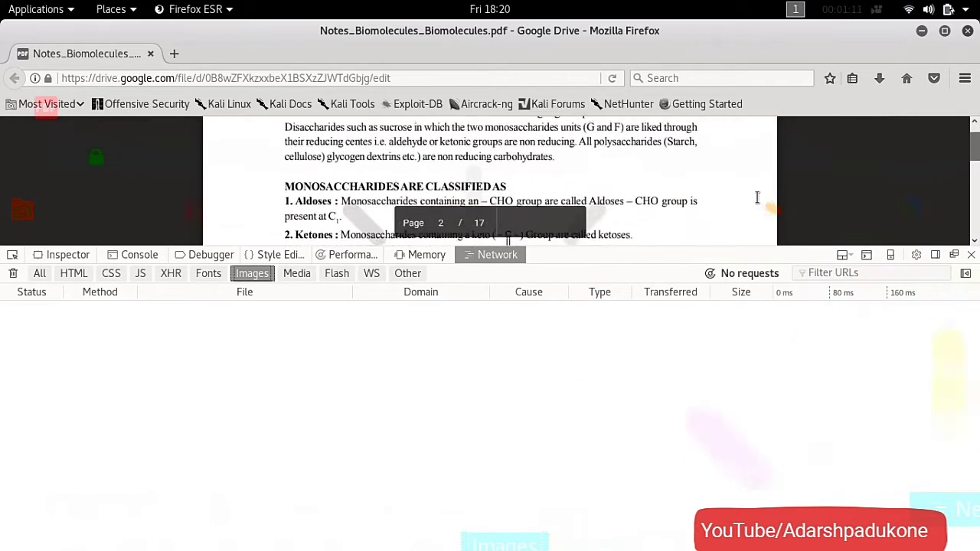
scroll(757, 199, down, 15)
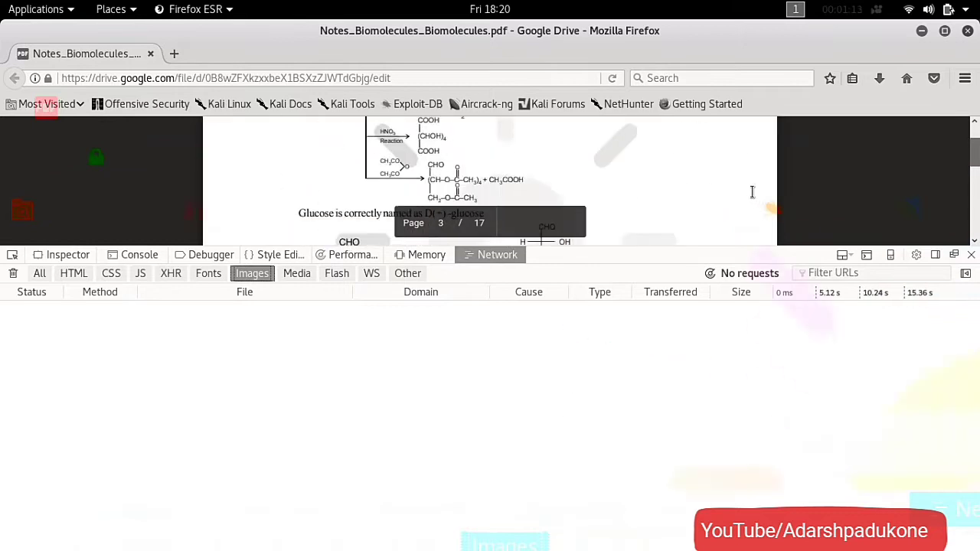
scroll(766, 230, down, 15)
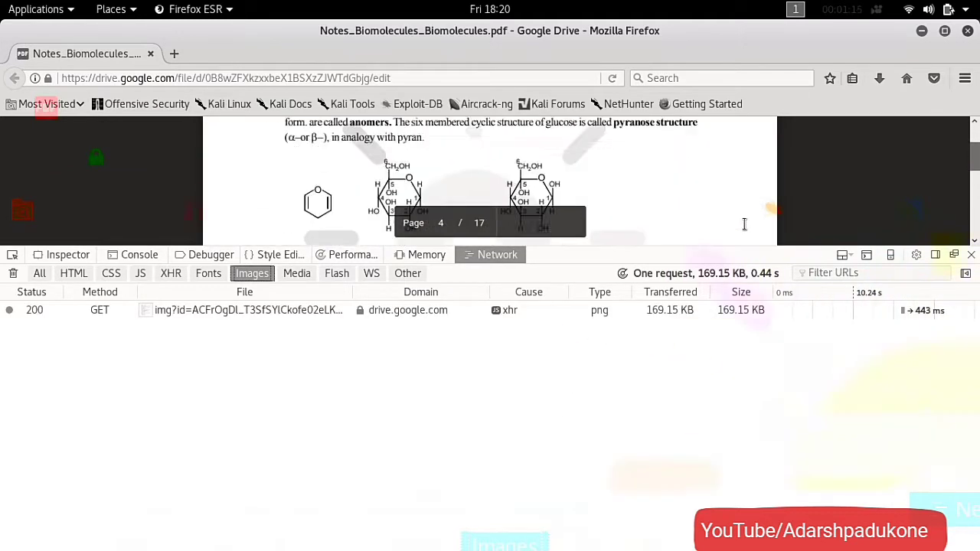
scroll(716, 200, down, 15)
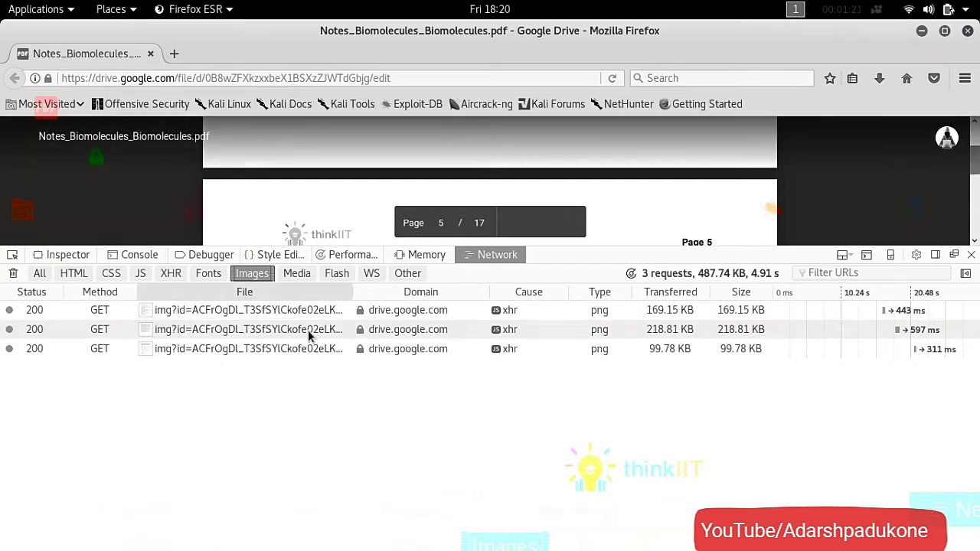
- Copy the URL of the first captured image request and open it in a new tab at full size
click(196, 309)
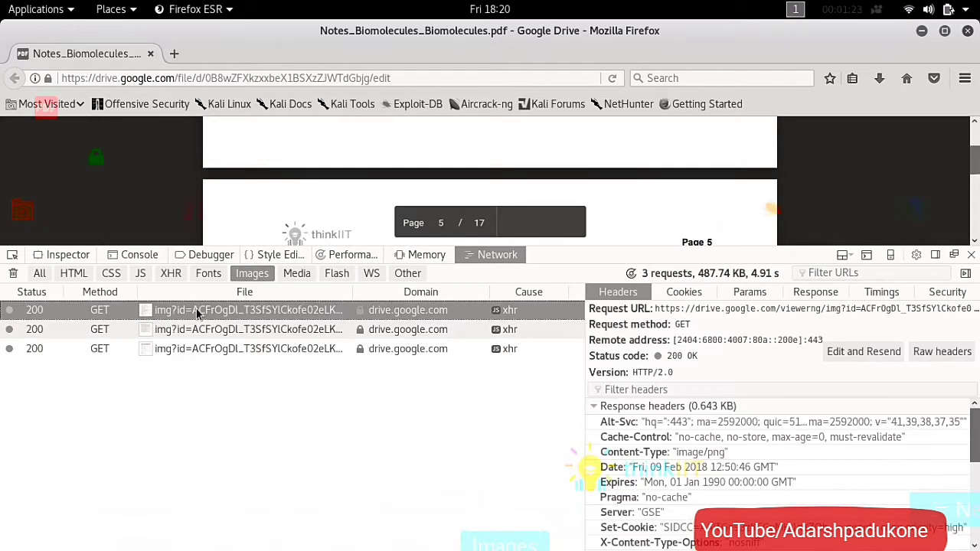
right_click(196, 309)
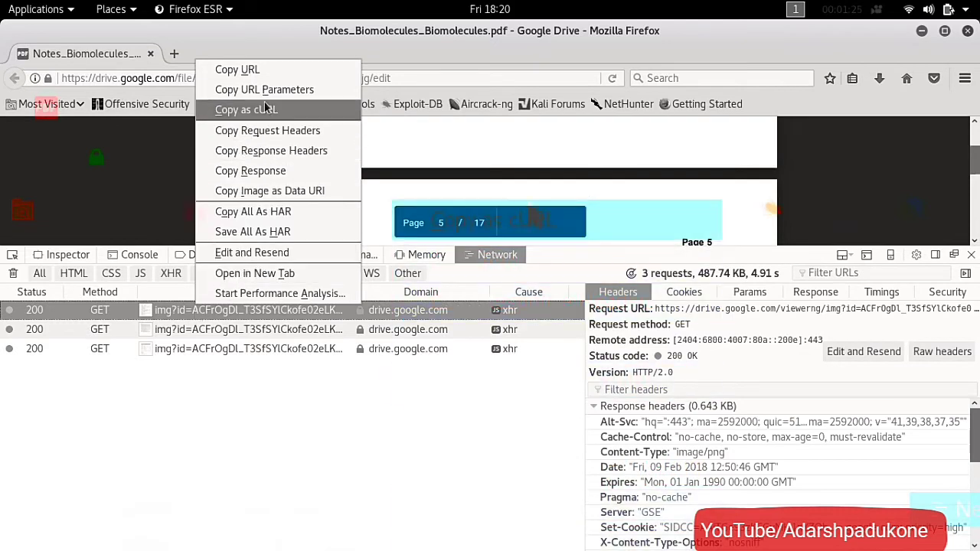
click(256, 70)
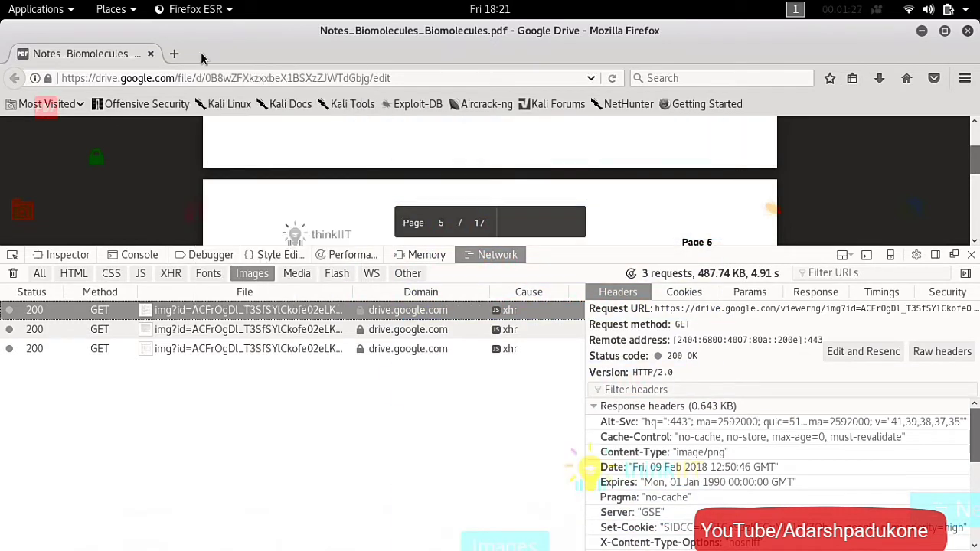
click(176, 56)
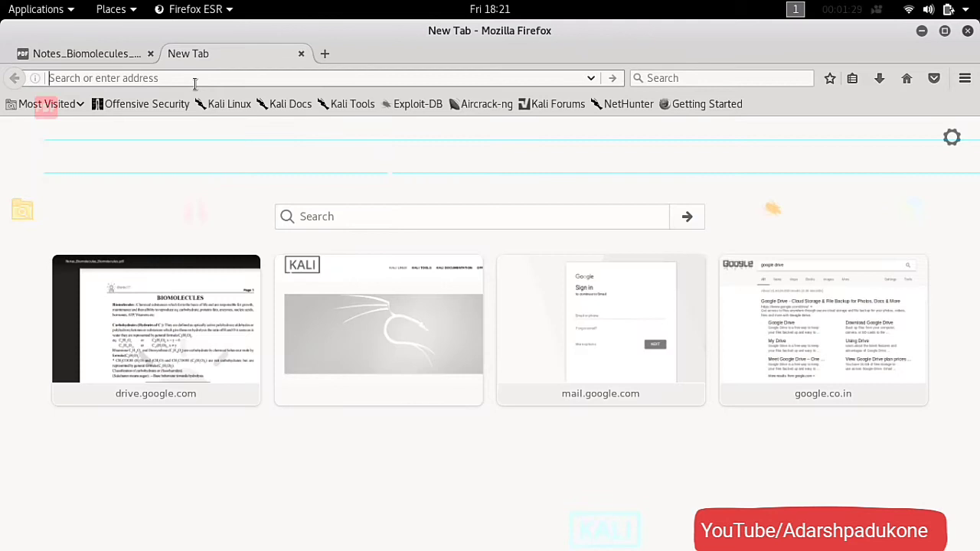
right_click(190, 80)
click(220, 149)
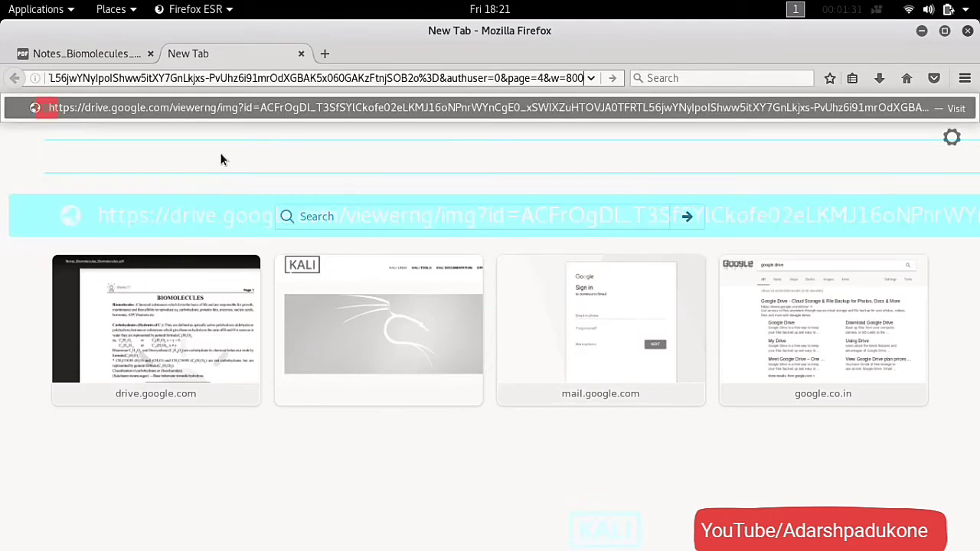
key(Return)
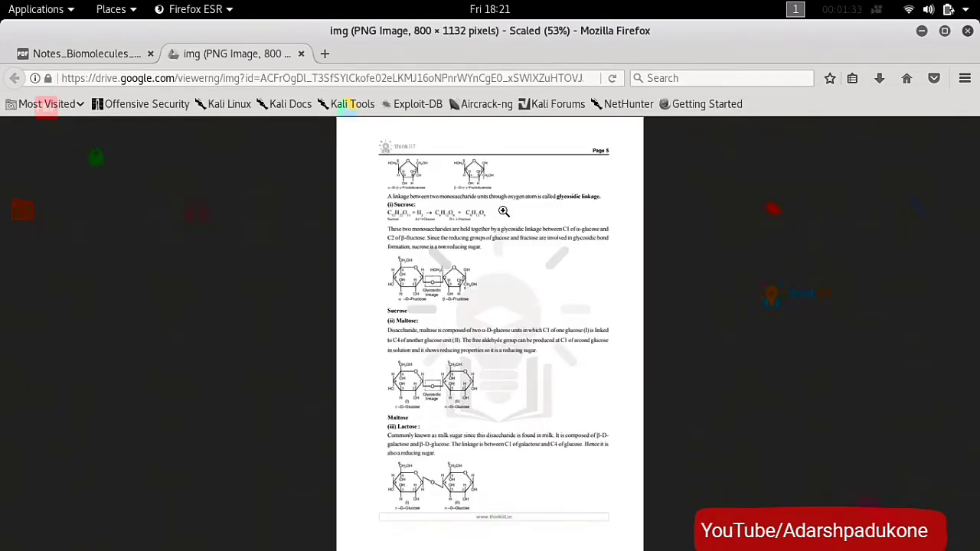
click(596, 167)
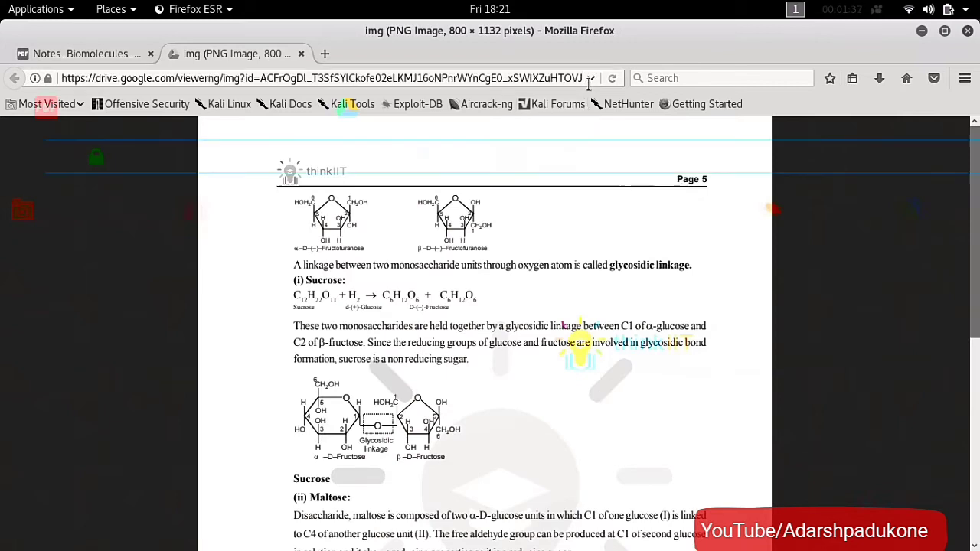
- Change the page parameter in the image address to 0, load it and enlarge the image to full size
drag(588, 84, 588, 84)
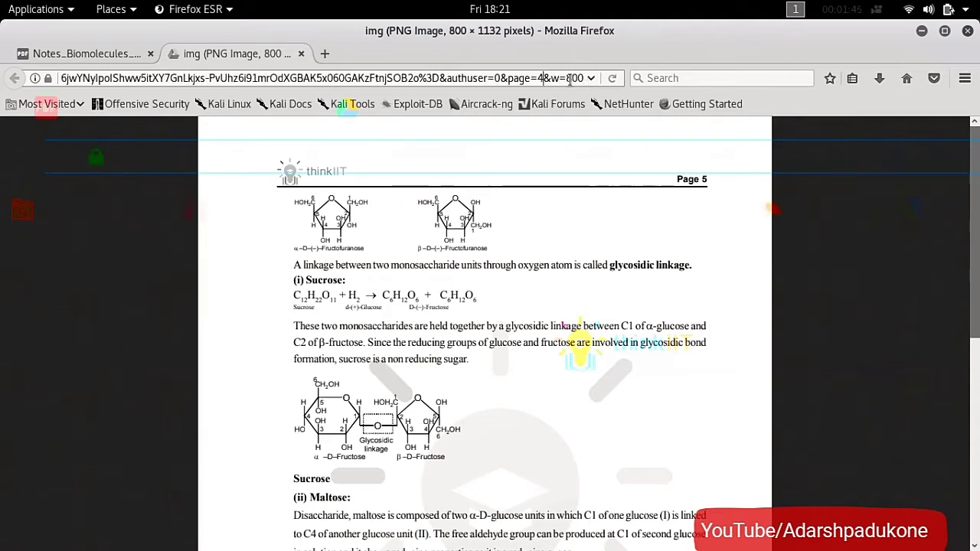
double_click(545, 83)
text(5)
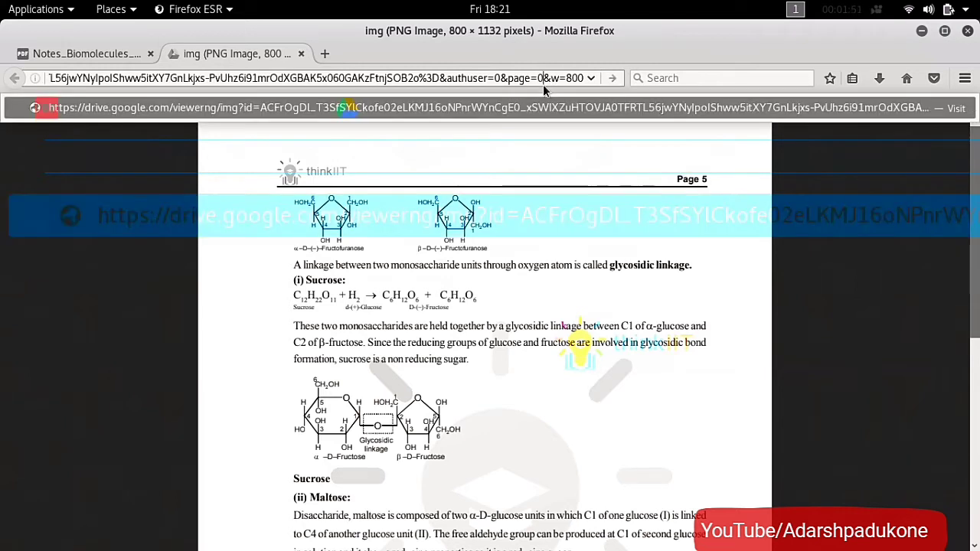
key(Return)
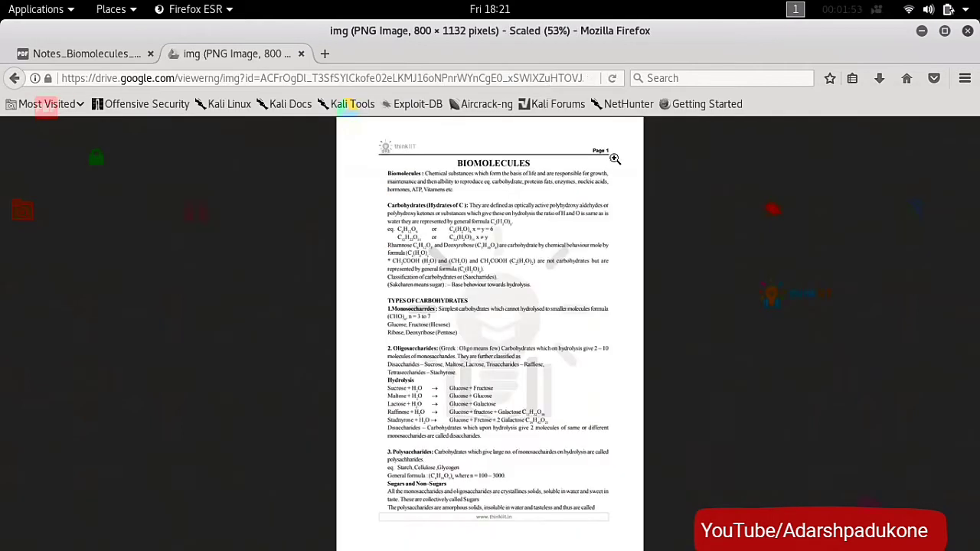
click(602, 150)
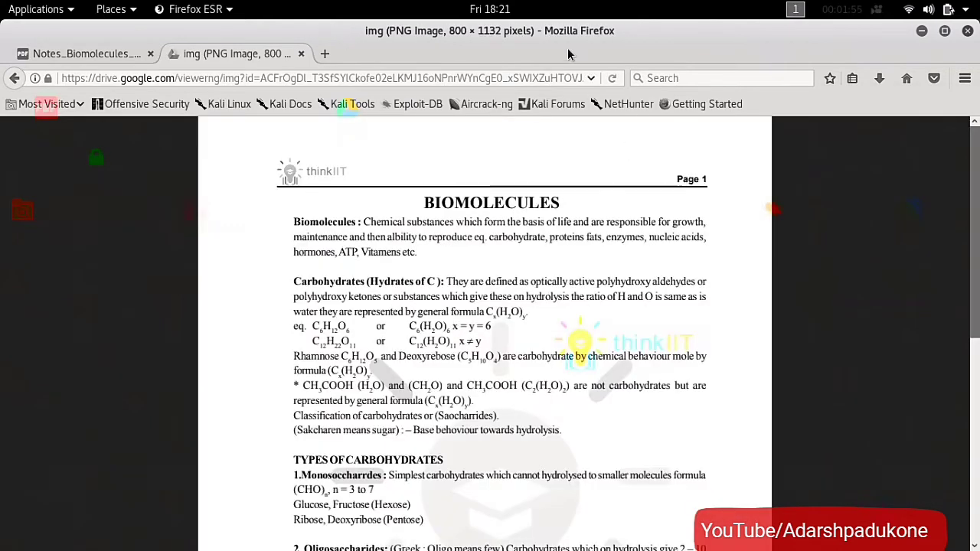
- Look over the loaded page image and highlight the page parameter in its address
scroll(585, 84, down, 8)
scroll(585, 84, down, 6)
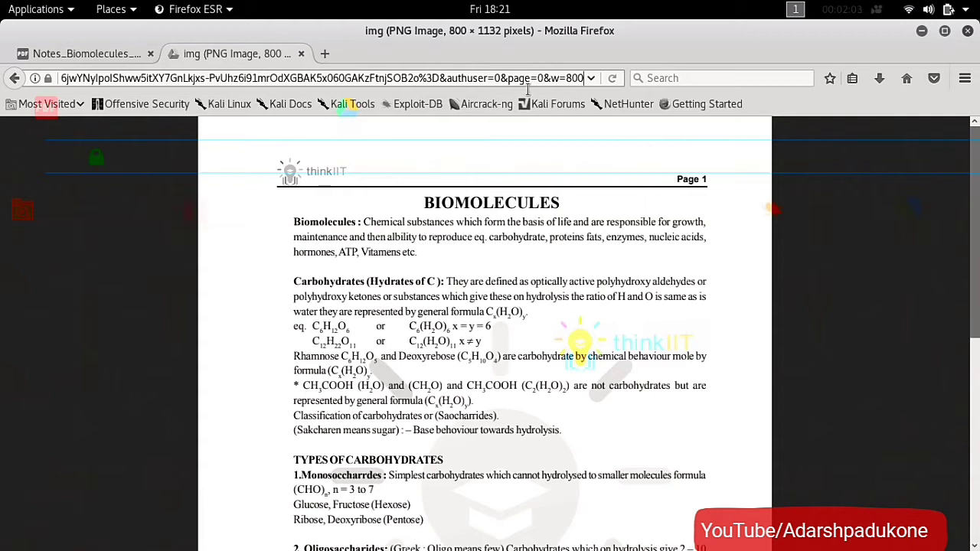
drag(509, 90, 554, 88)
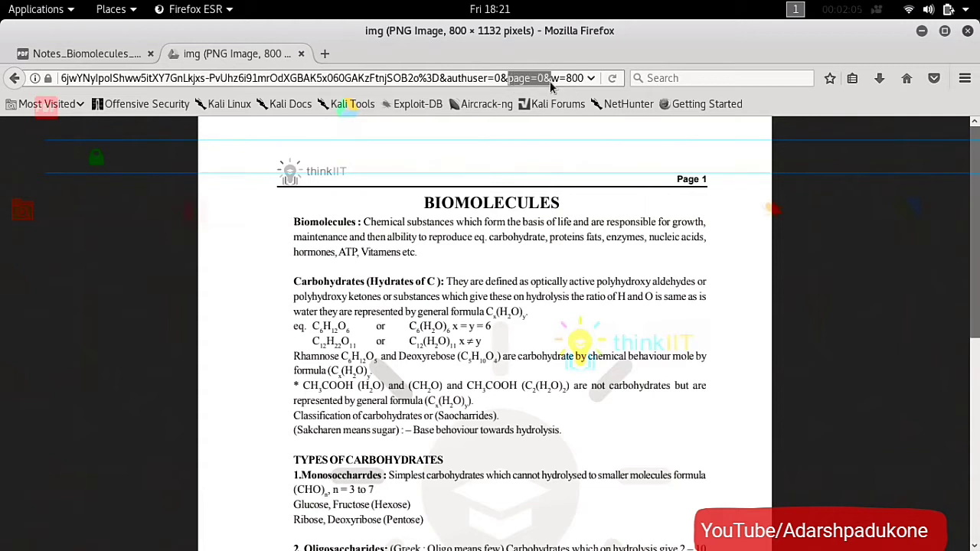
- Copy the full address of the page 0 image and close the browser with both tabs
click(693, 180)
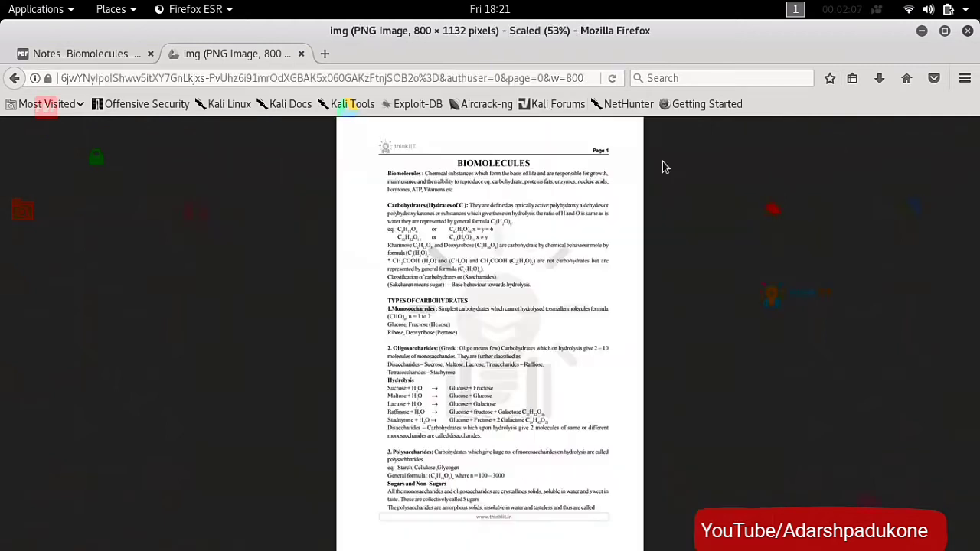
click(550, 86)
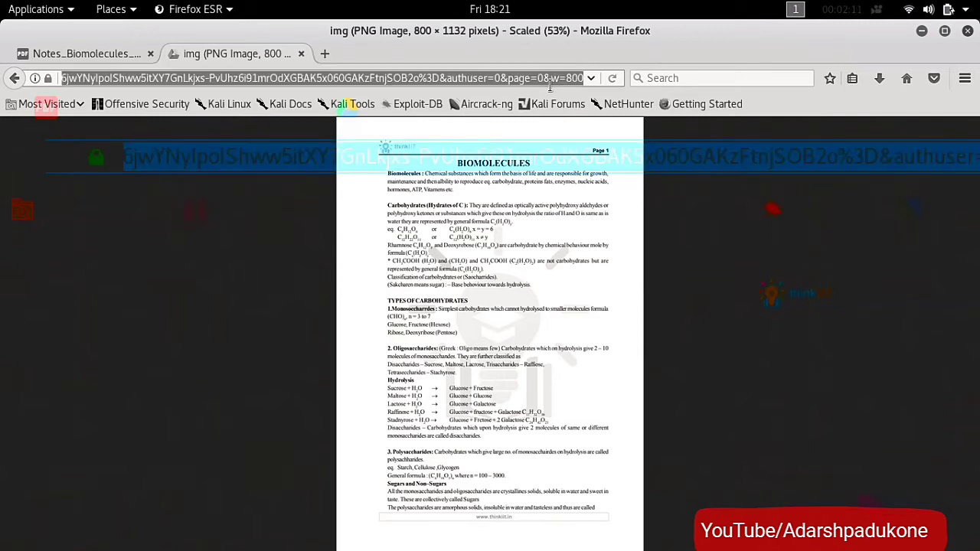
right_click(544, 79)
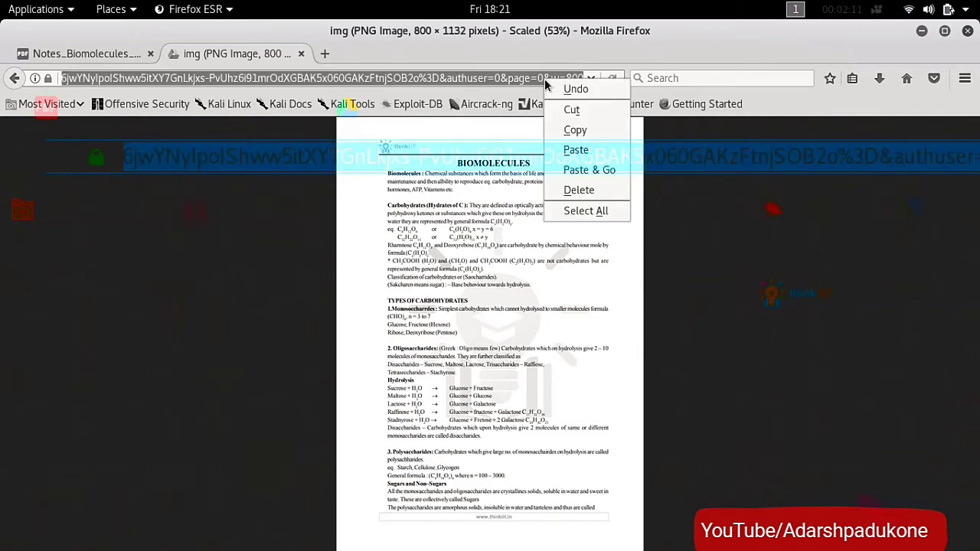
click(598, 130)
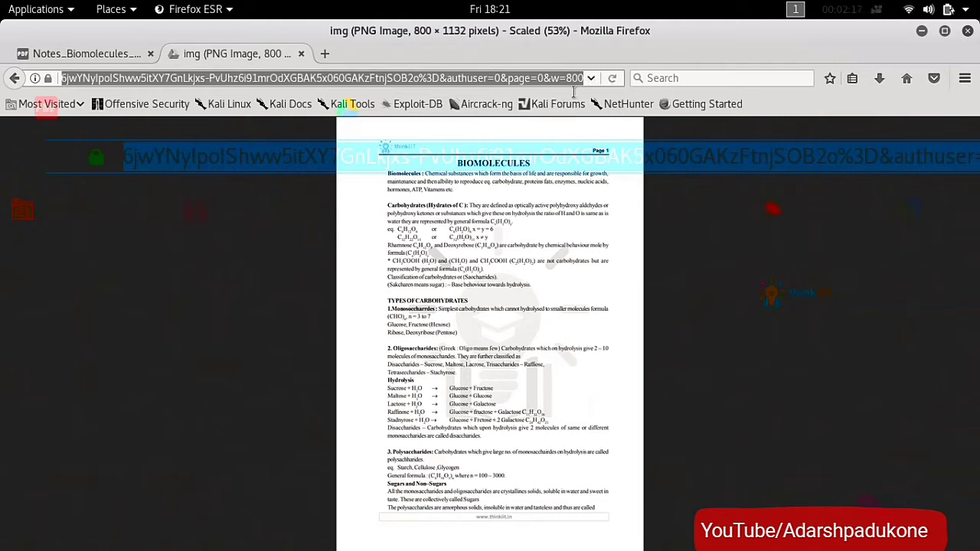
click(968, 30)
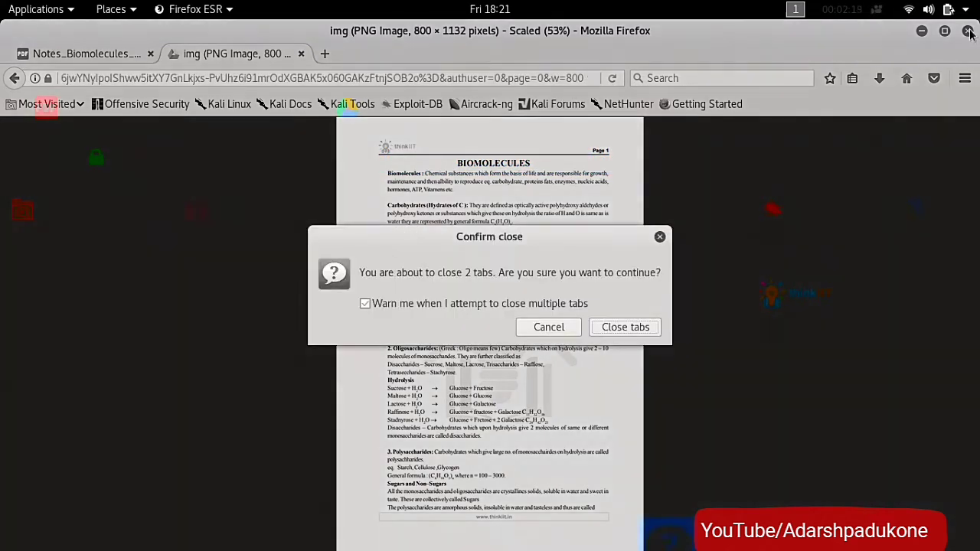
click(623, 327)
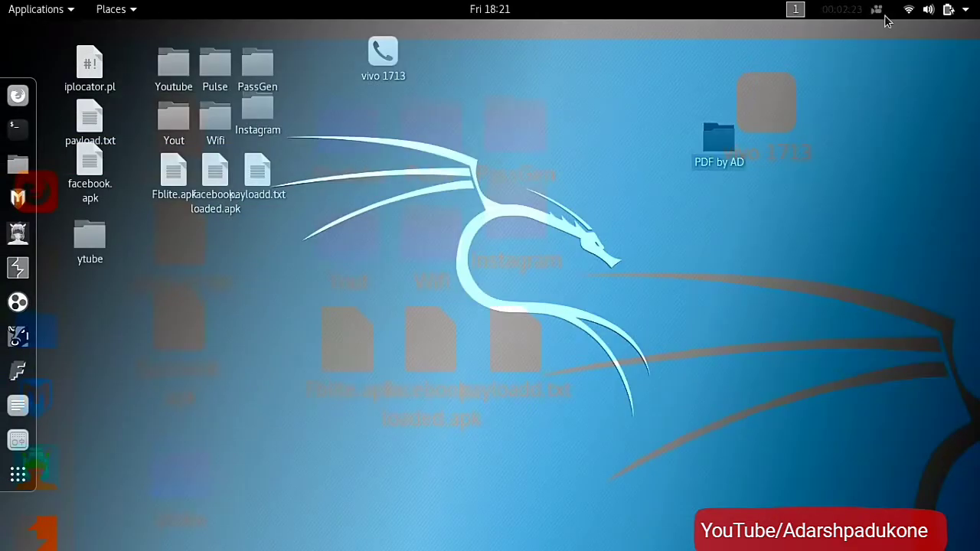
click(882, 13)
click(891, 62)
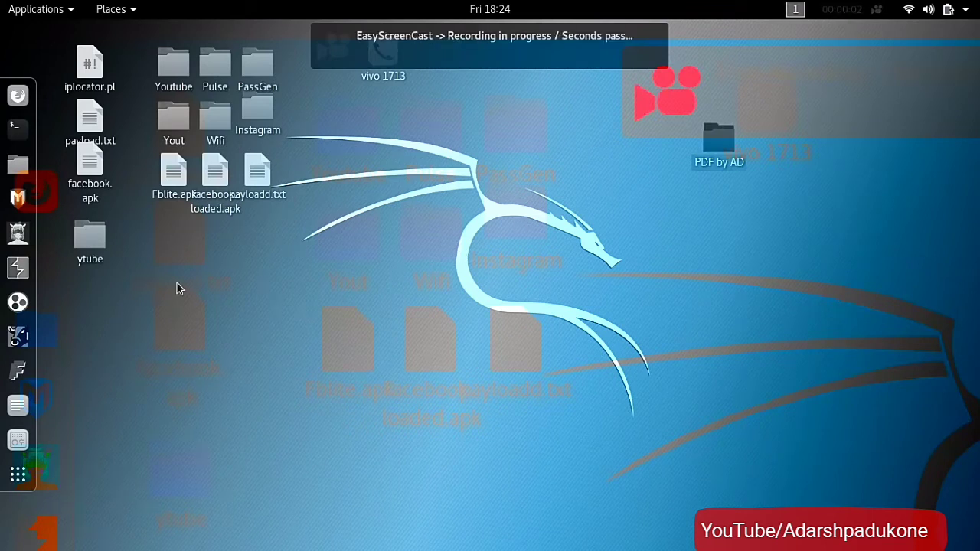
- In the file manager, open view only pdf-AD.html from the Downloads folder with Leafpad
click(18, 164)
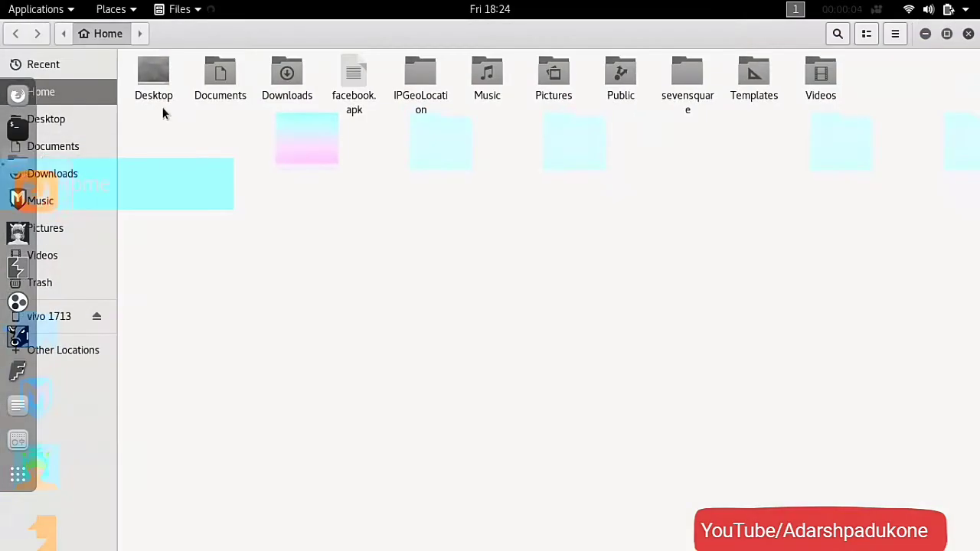
click(284, 94)
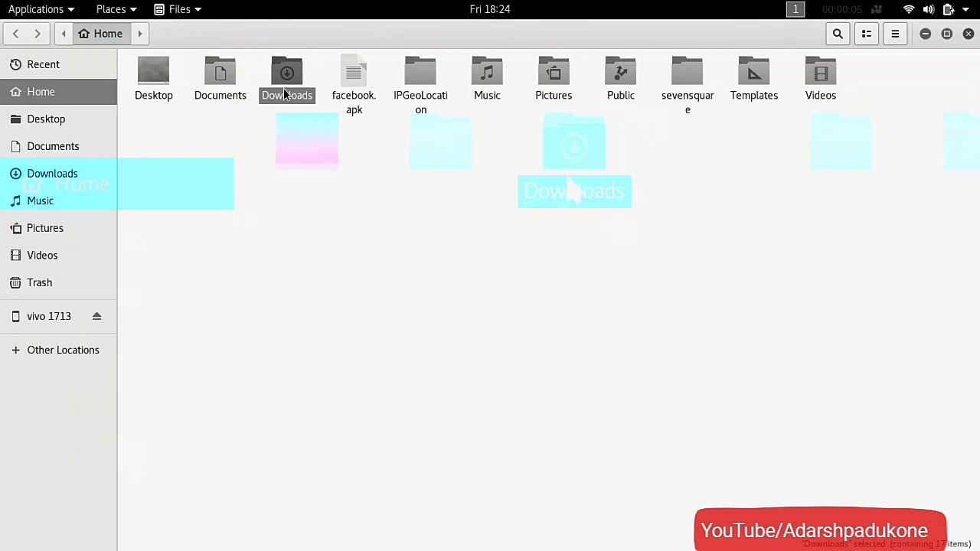
double_click(283, 93)
click(156, 97)
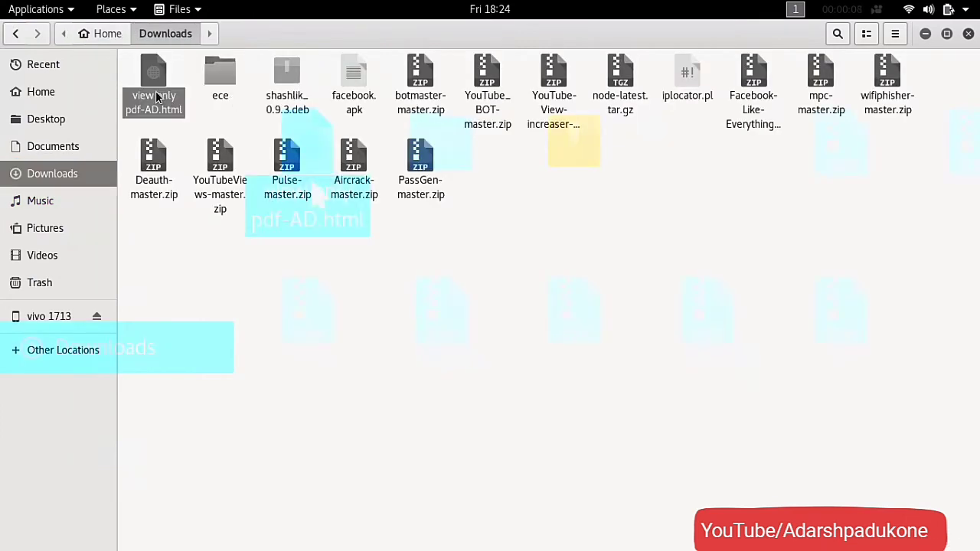
right_click(156, 97)
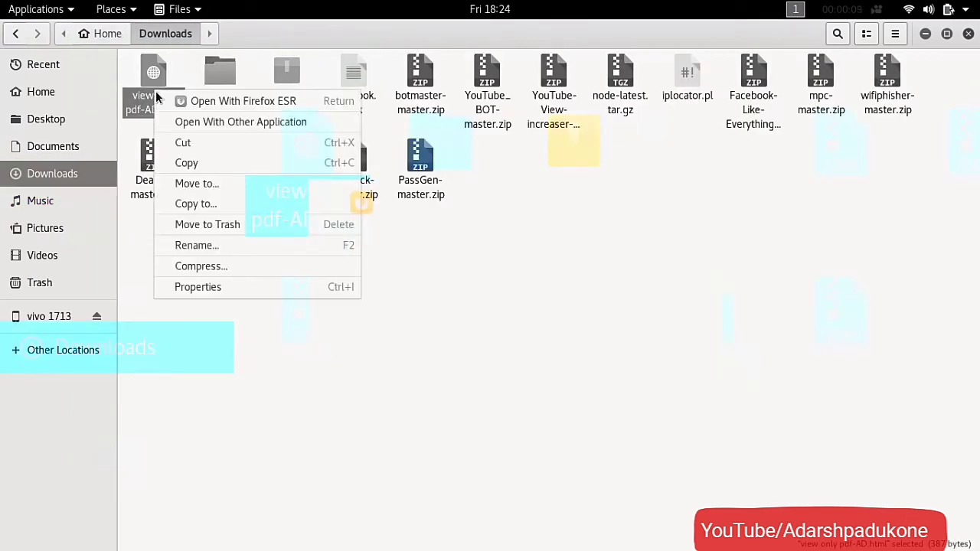
click(215, 124)
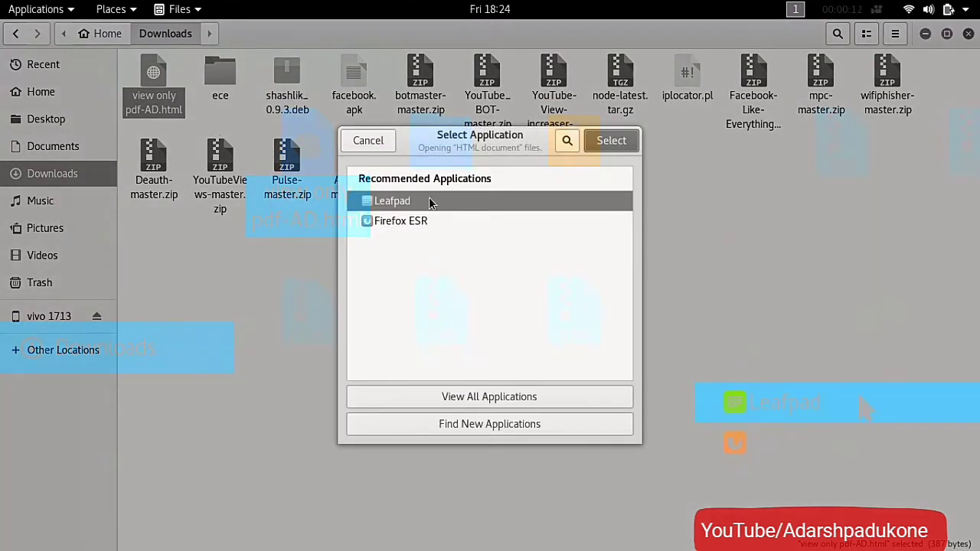
click(615, 141)
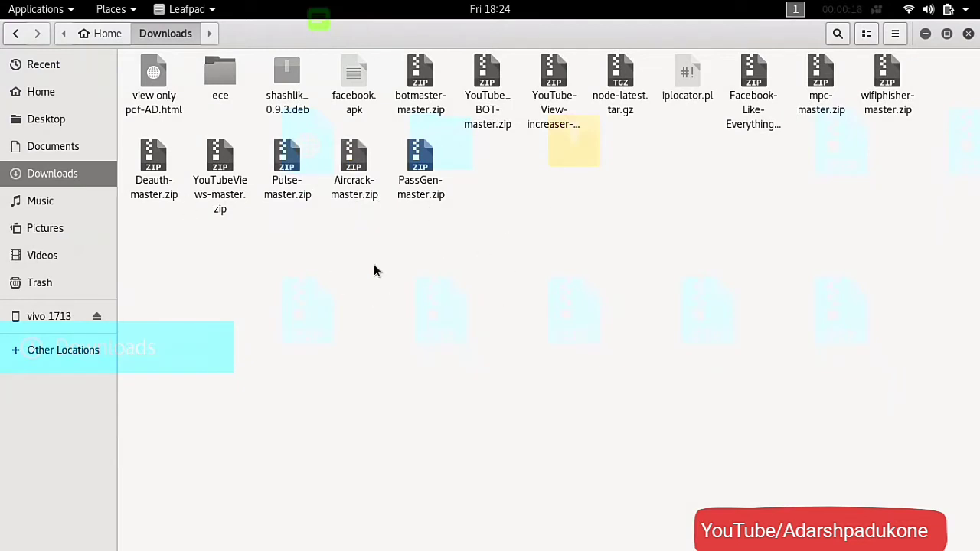
- Open view only pdf-AD.html in another maximized Leafpad window and highlight the NO OF PAGES IN THE PDF placeholder in the for loop
right_click(152, 103)
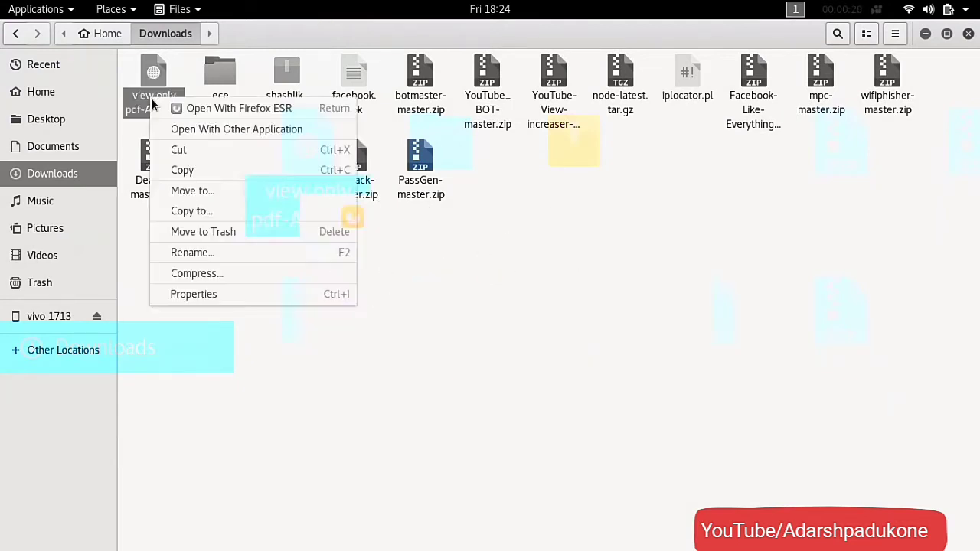
click(200, 129)
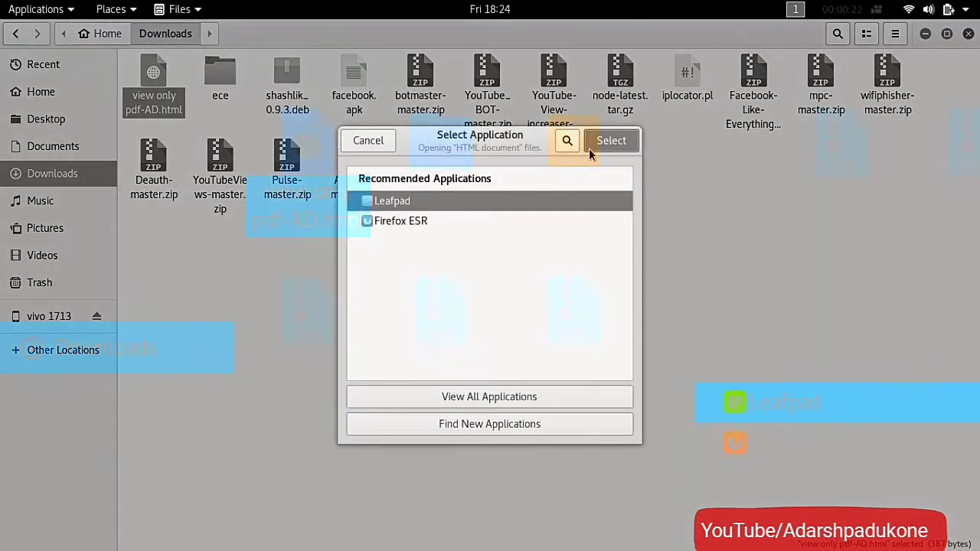
click(593, 140)
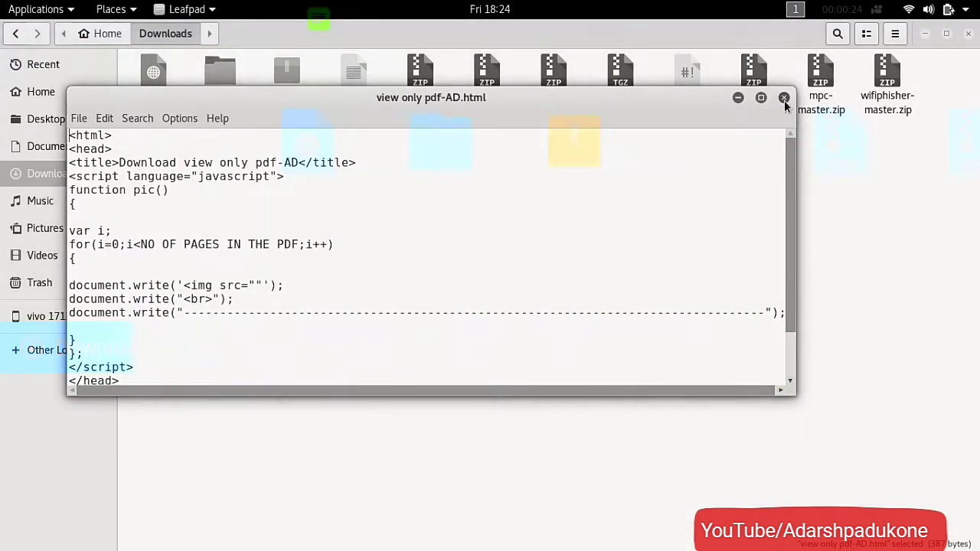
click(762, 99)
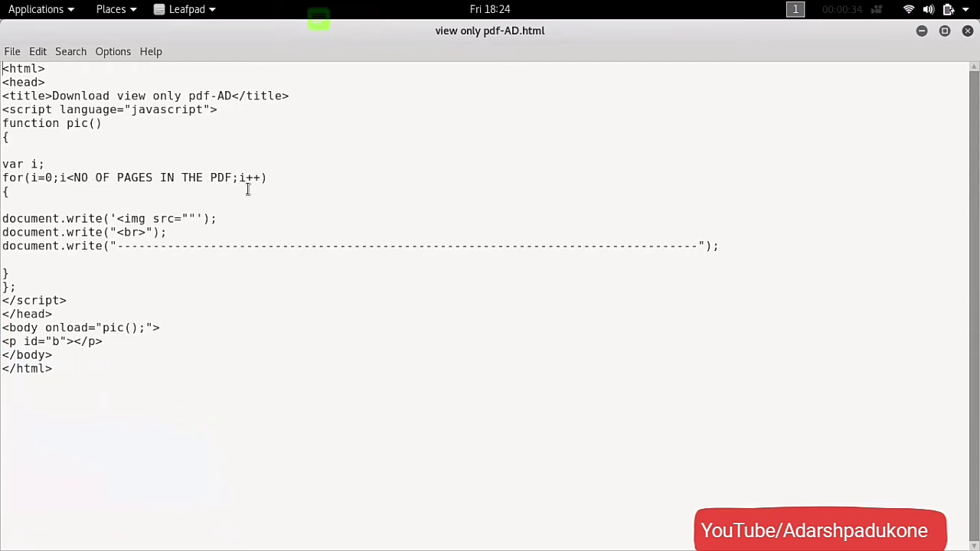
drag(73, 180, 112, 195)
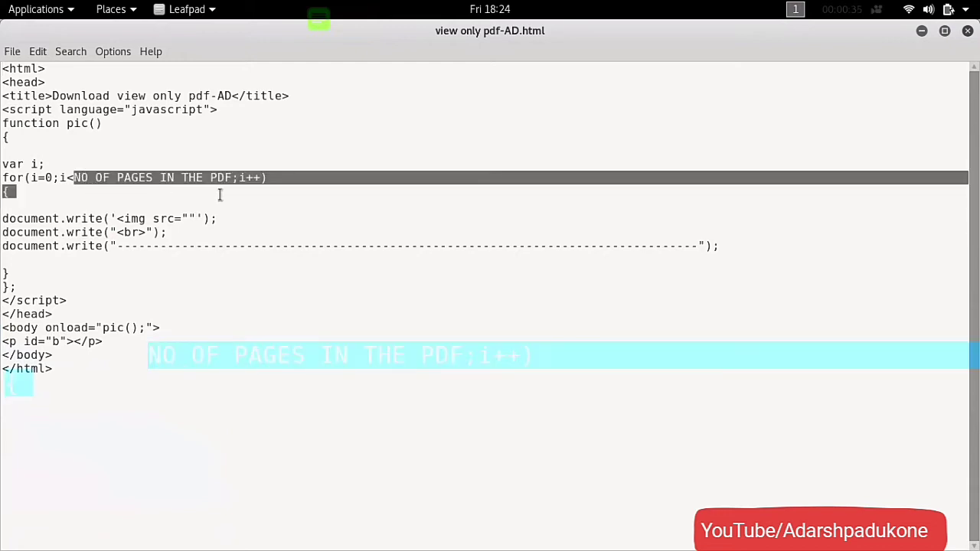
drag(219, 194, 237, 192)
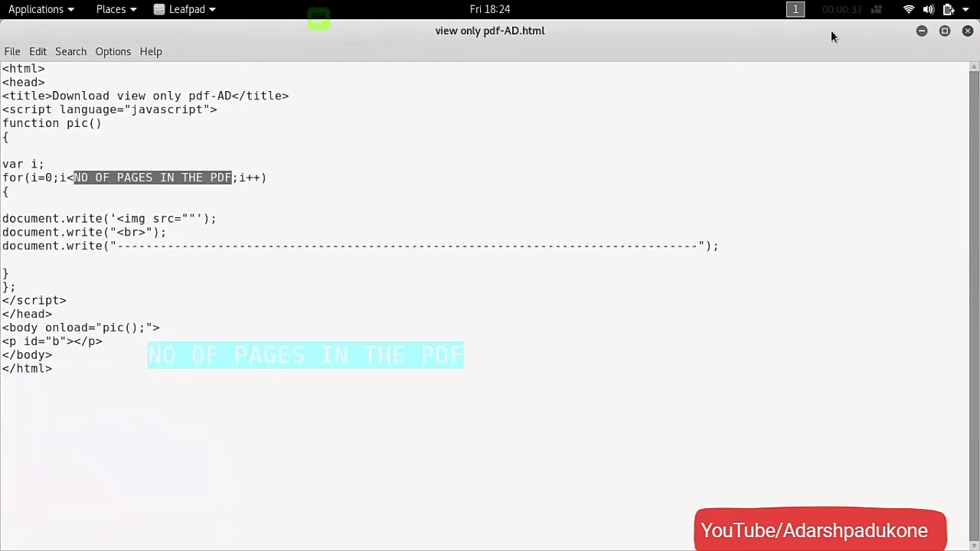
- Close the Downloads folder window and move the remaining Leafpad window clear of the desktop dock
click(928, 33)
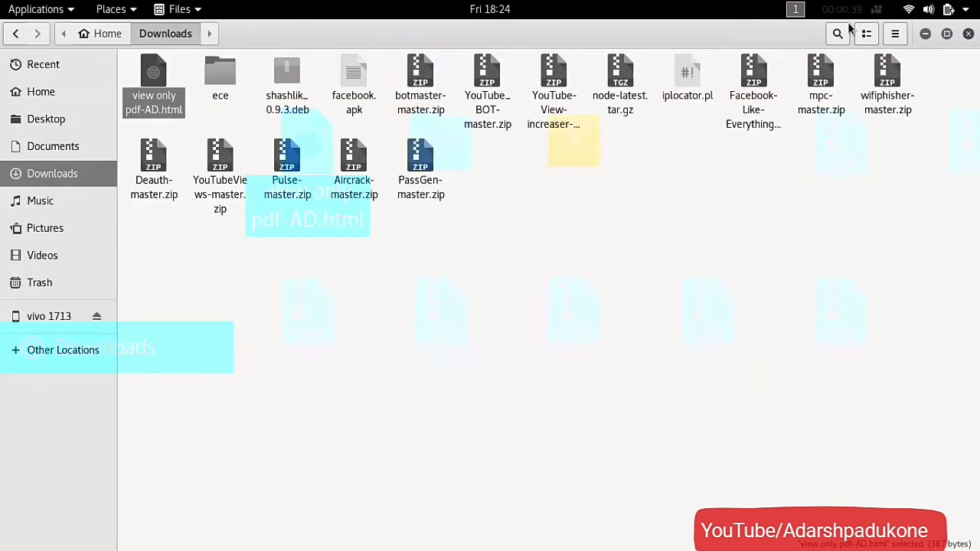
click(949, 35)
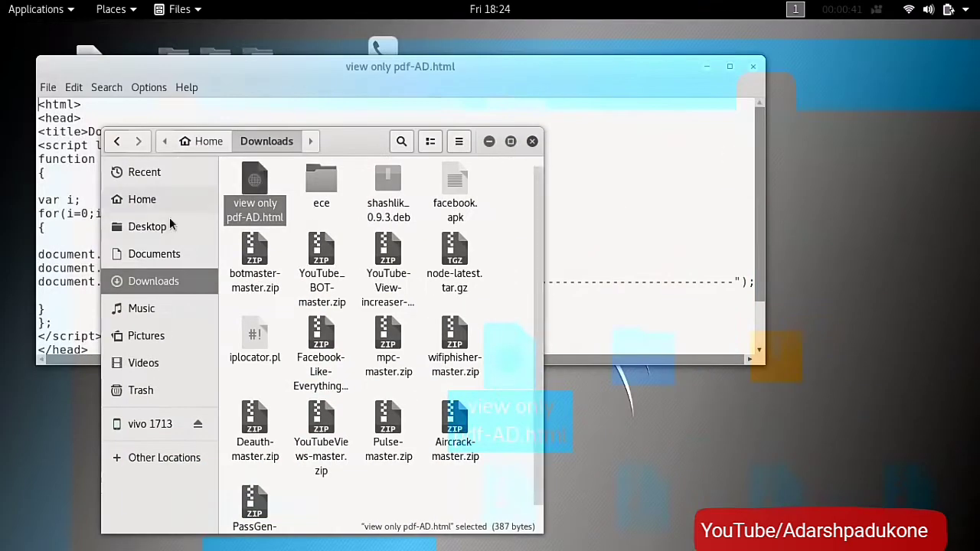
click(532, 146)
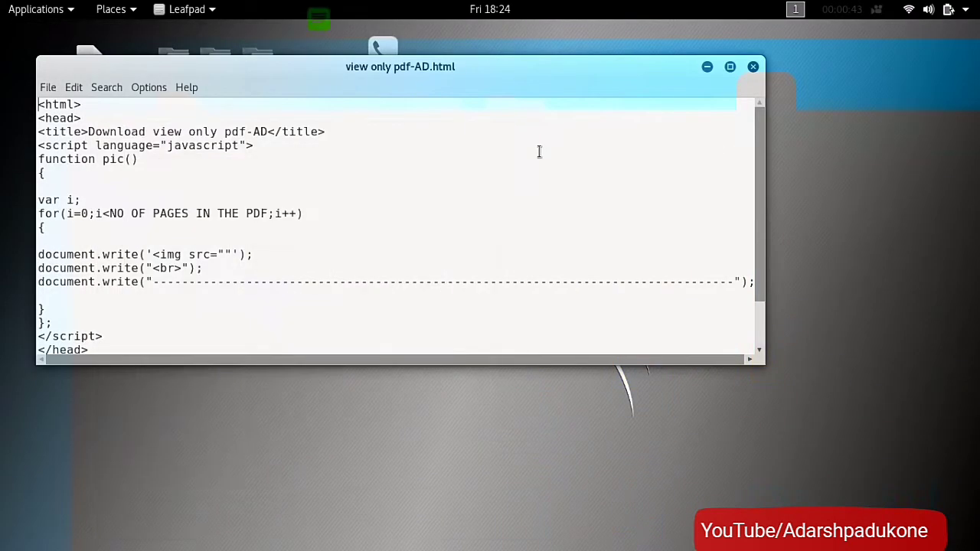
drag(75, 83, 247, 86)
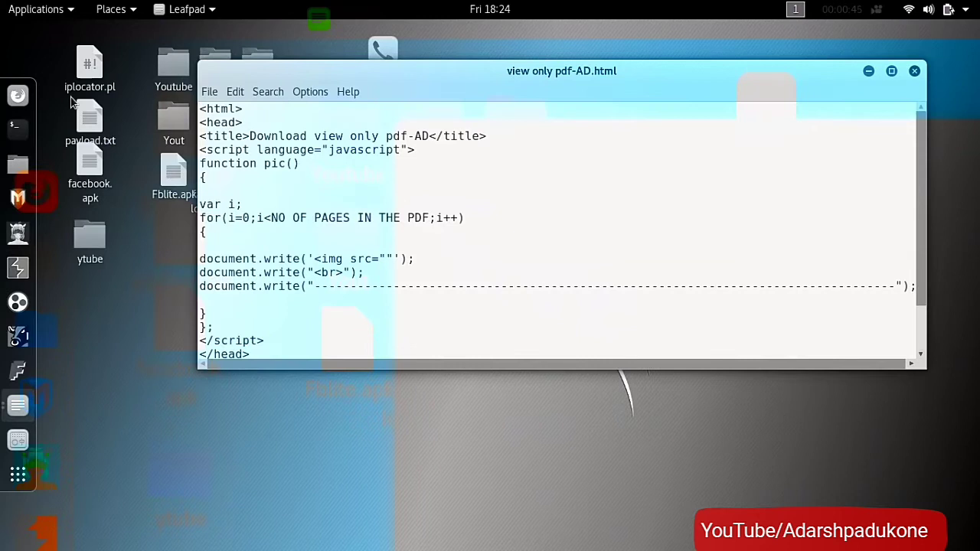
- Switch to Firefox, open Notes_Biomolecules_Biomolecules.pdf in Google Drive to check its page count, and close the browser
click(17, 96)
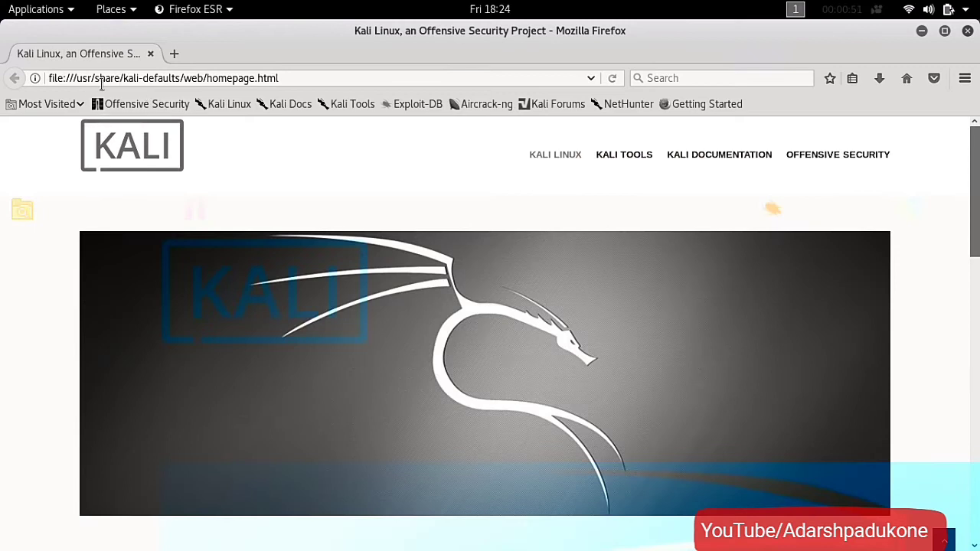
click(173, 55)
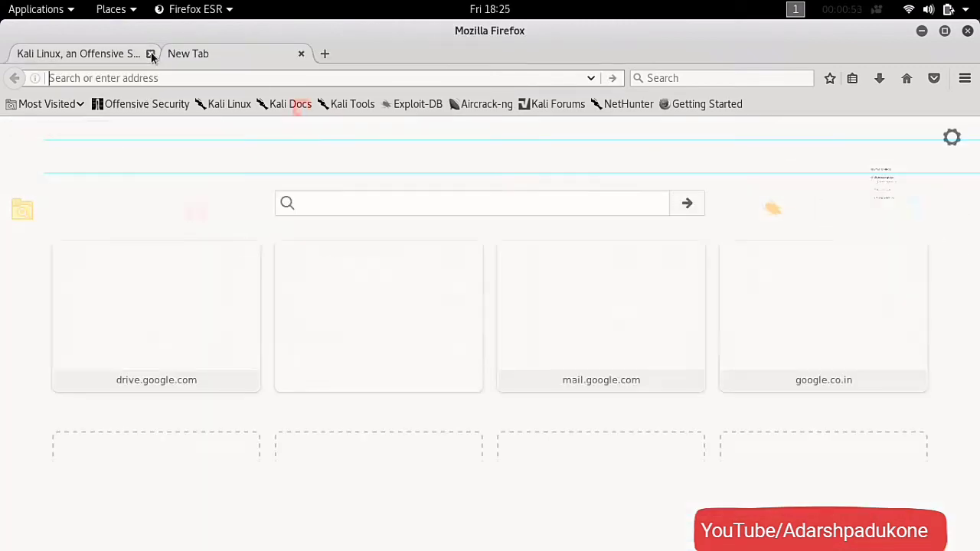
click(150, 54)
click(179, 323)
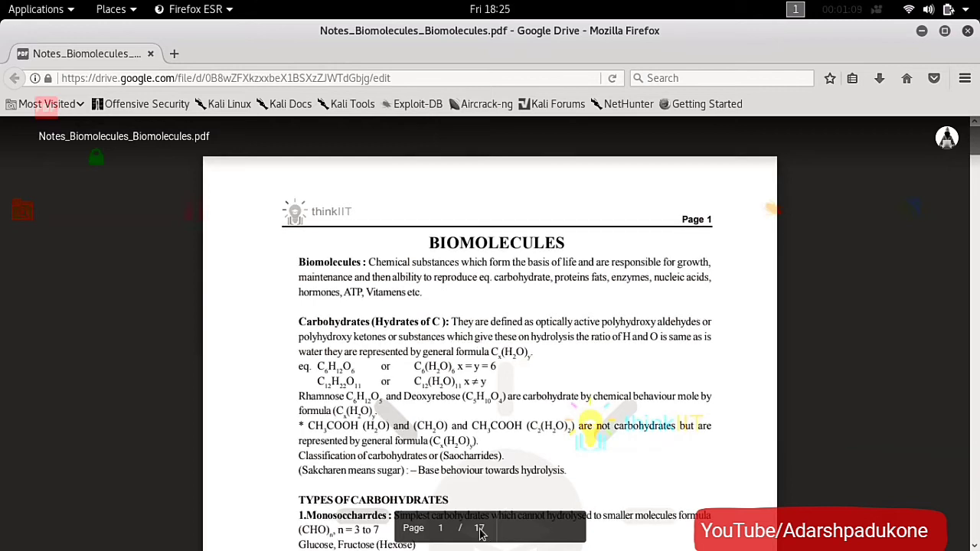
click(968, 30)
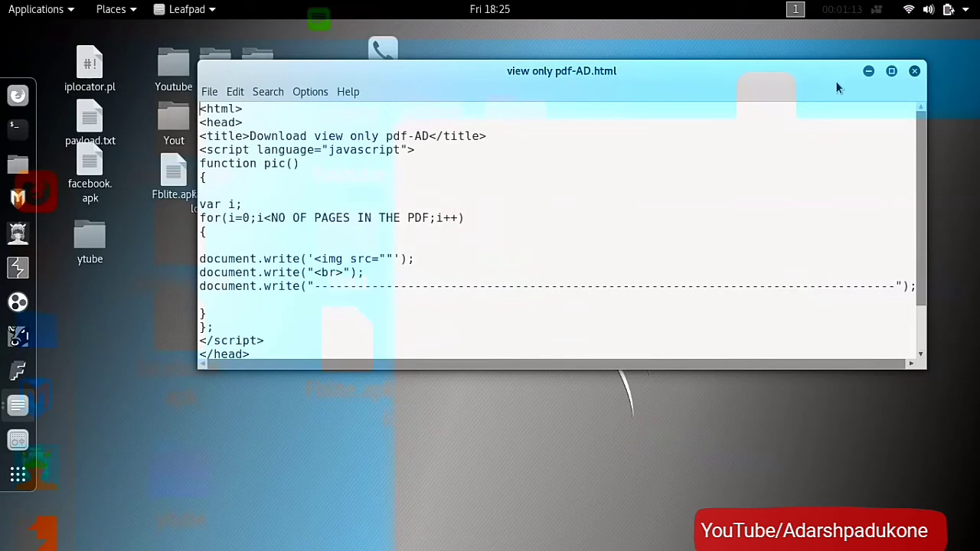
- Replace the NO OF PAGES IN THE PDF placeholder in the script's for loop with 17
click(892, 72)
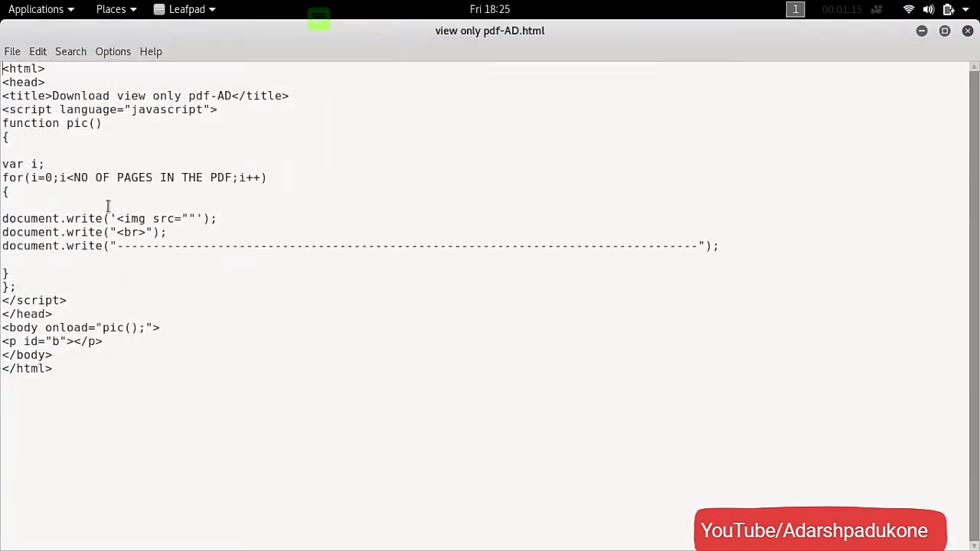
click(232, 182)
key(BackSpace)
key(BackSpace)
key(BackSpace)
key(BackSpace)
key(BackSpace)
key(BackSpace)
key(BackSpace)
key(BackSpace)
key(BackSpace)
key(BackSpace)
key(BackSpace)
key(BackSpace)
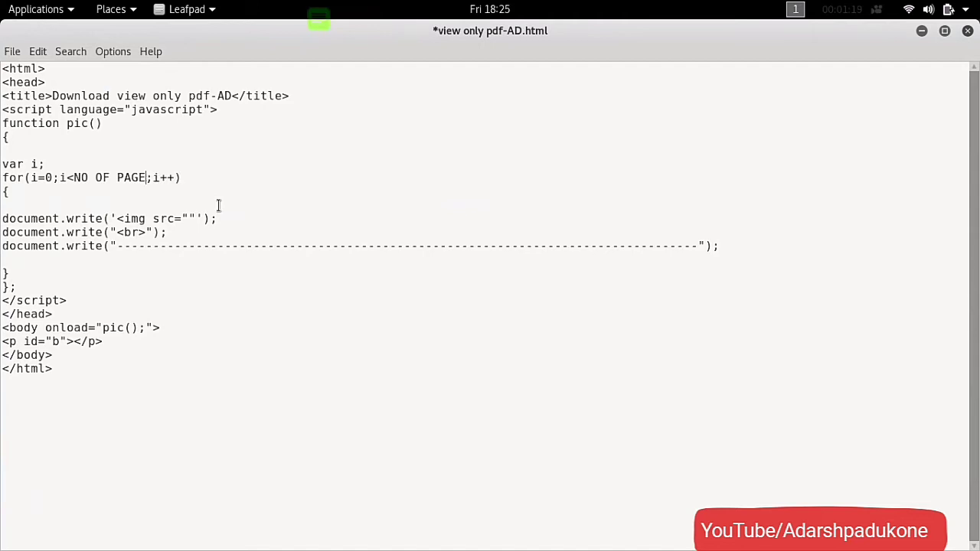
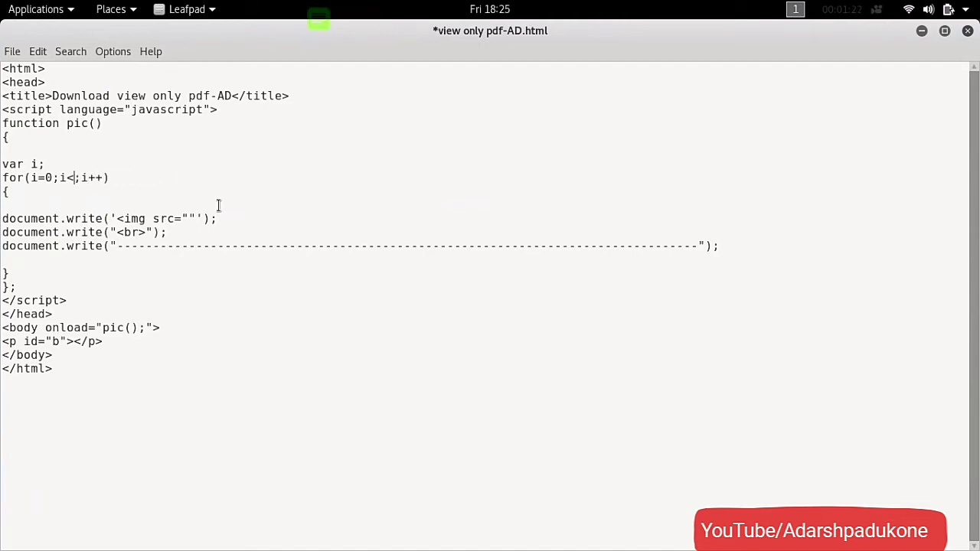
text(17)
- Paste the copied page image address between the empty quotes of the img src attribute
right_click(194, 218)
click(223, 260)
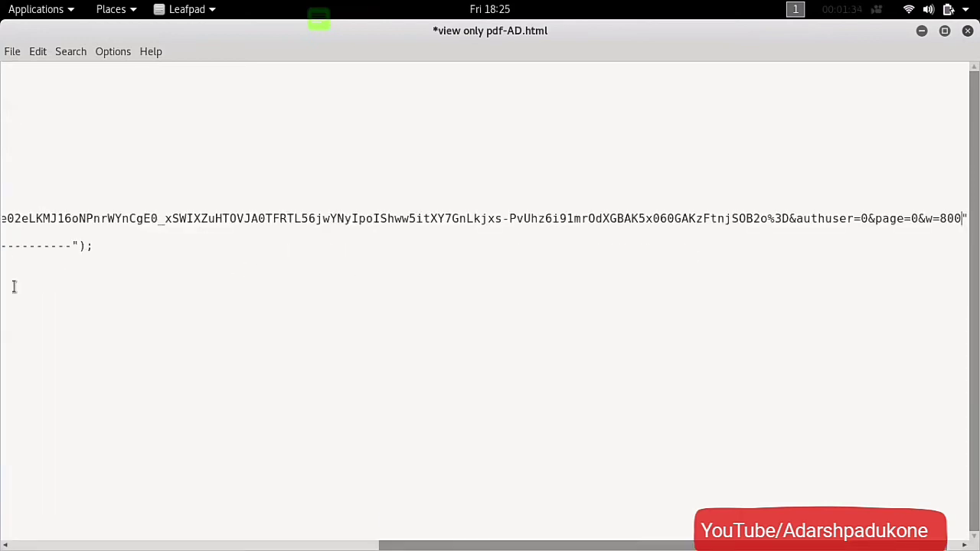
scroll(502, 536, left, 10)
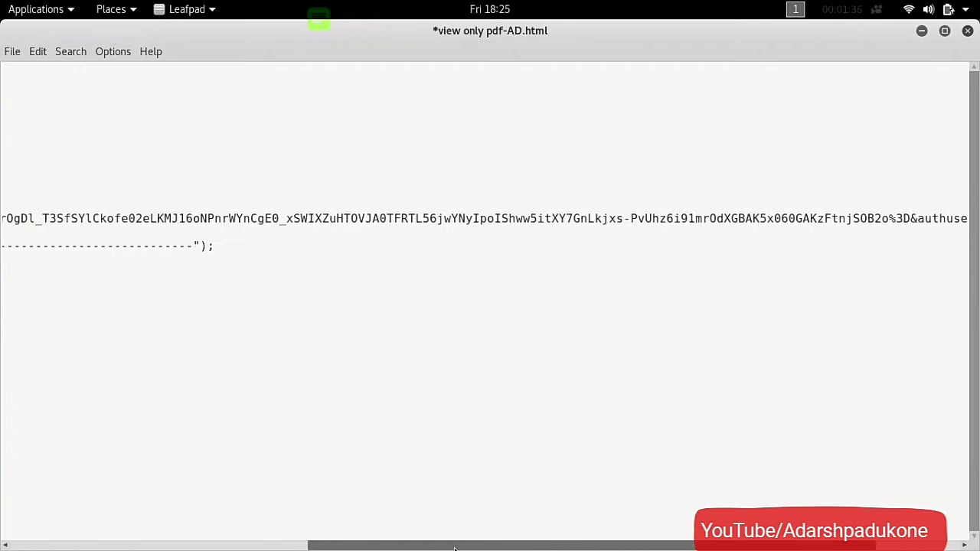
scroll(486, 306, left, 5)
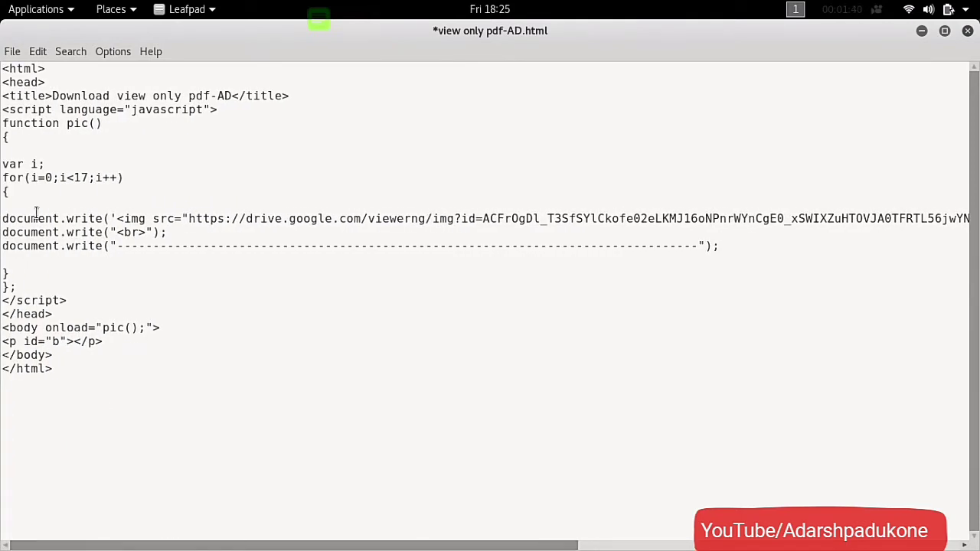
- Replace the 0 after page= in the img src address with '+i+' and save the script
drag(121, 546, 509, 545)
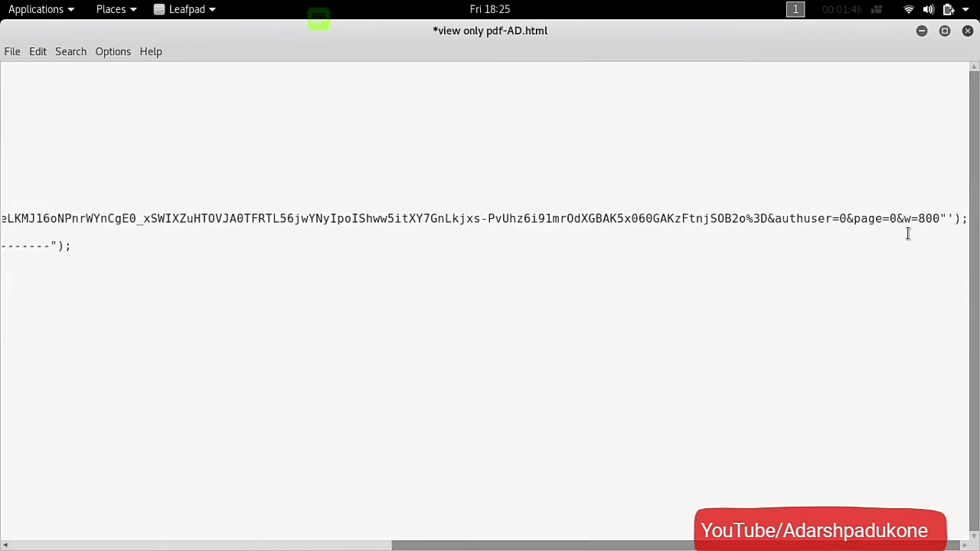
key(BackSpace)
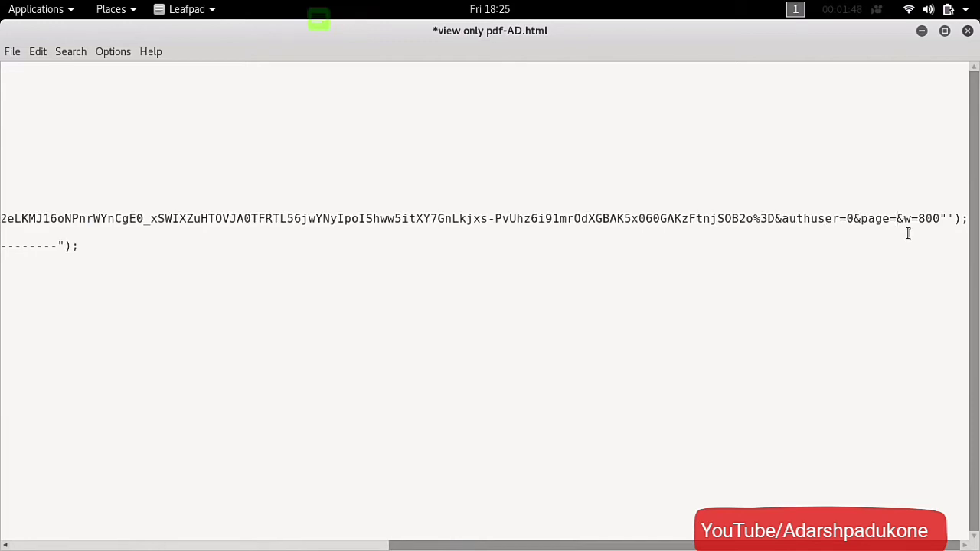
text('+I)
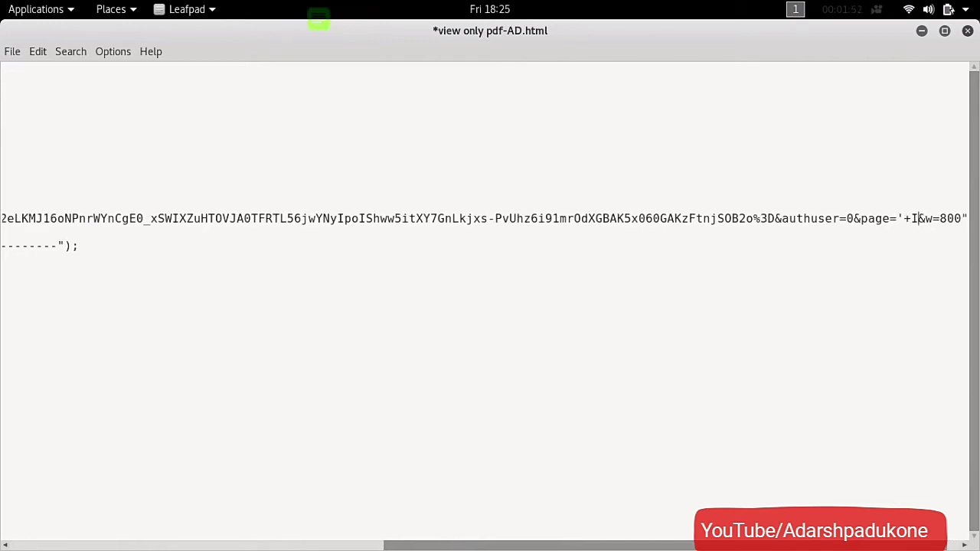
text(+)
key(BackSpace)
key(BackSpace)
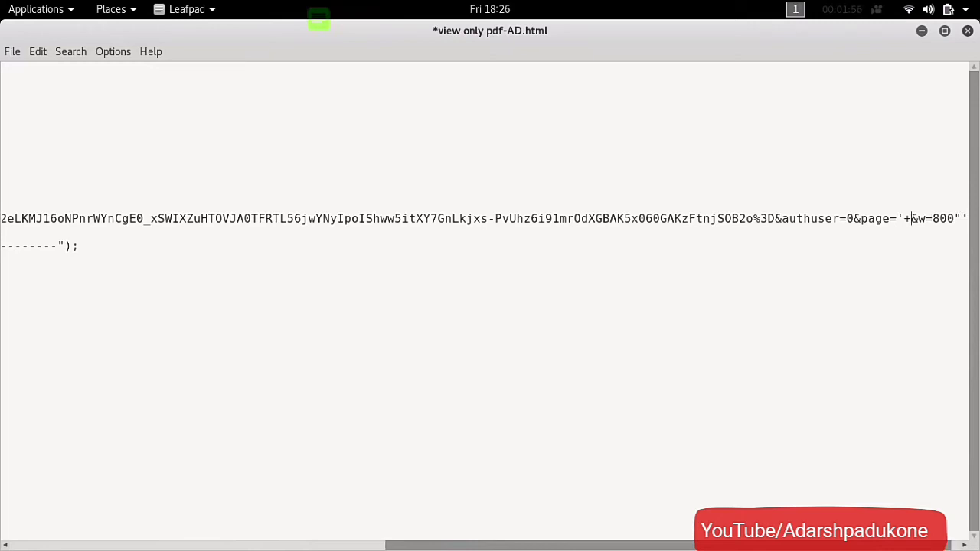
text(i+)
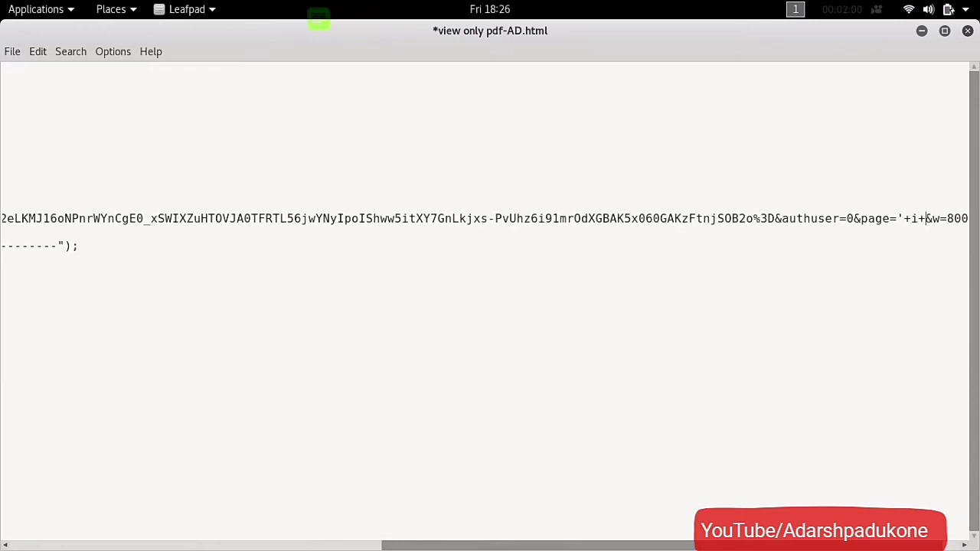
text(')
text(')
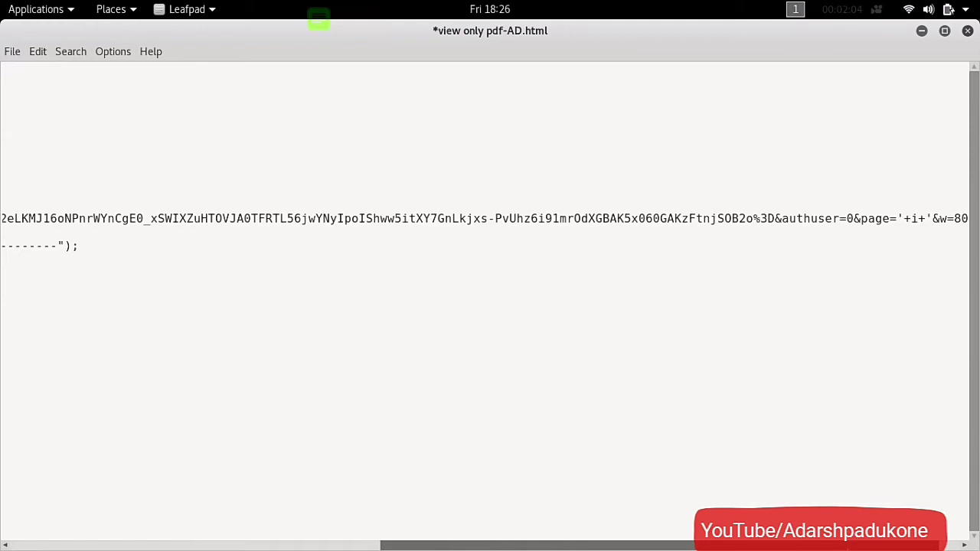
scroll(949, 344, right, 1)
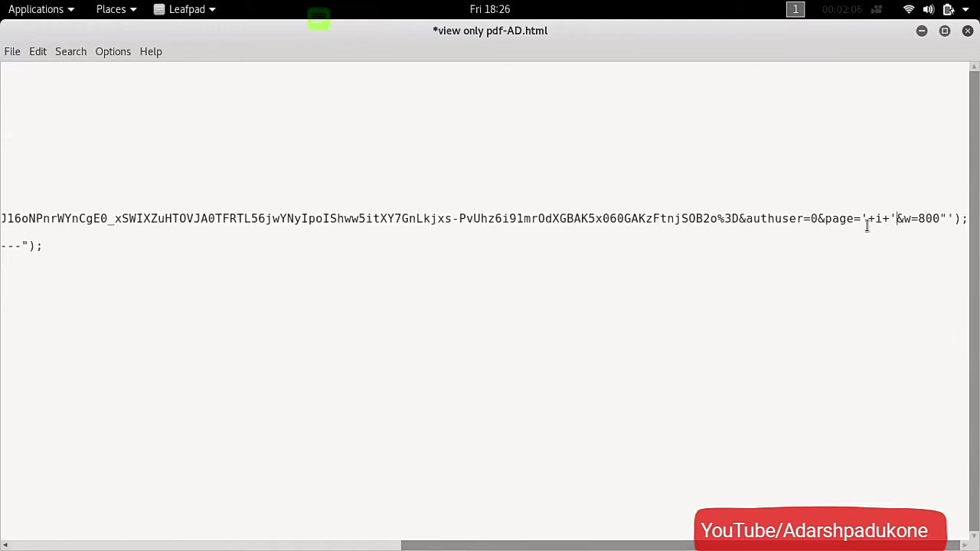
drag(871, 223, 896, 226)
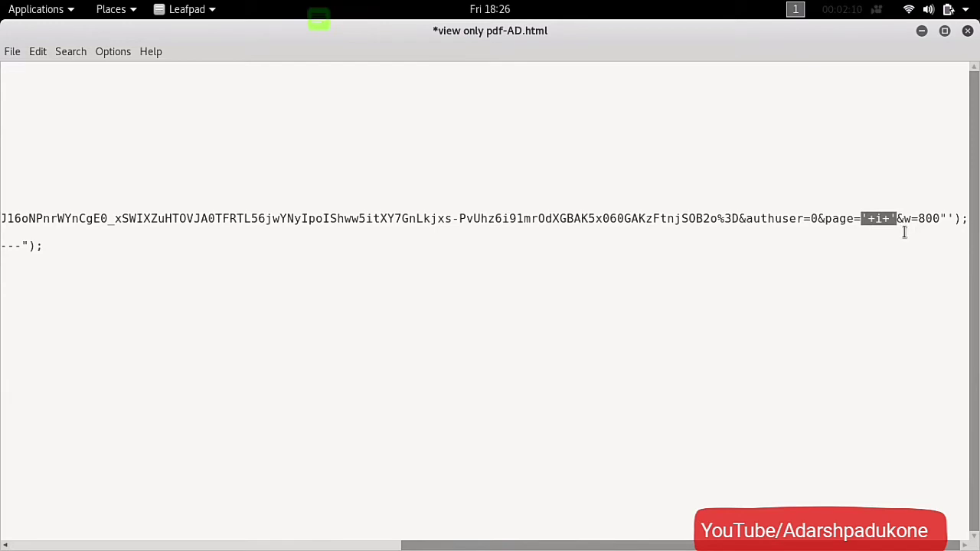
click(903, 283)
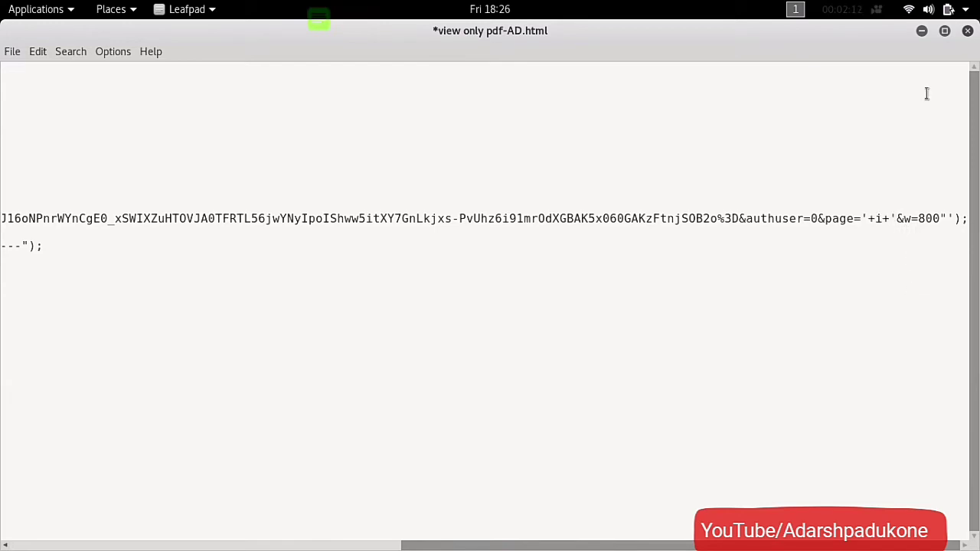
click(17, 51)
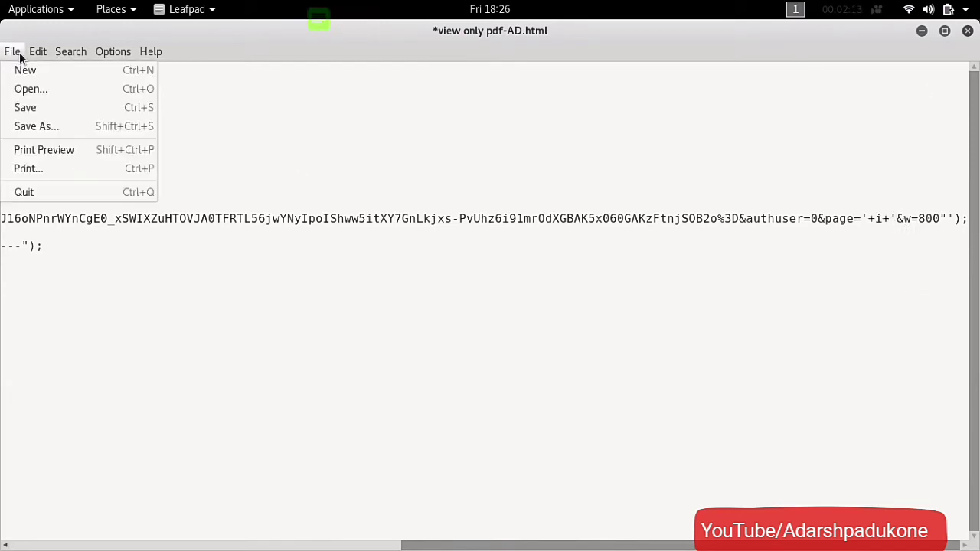
click(42, 113)
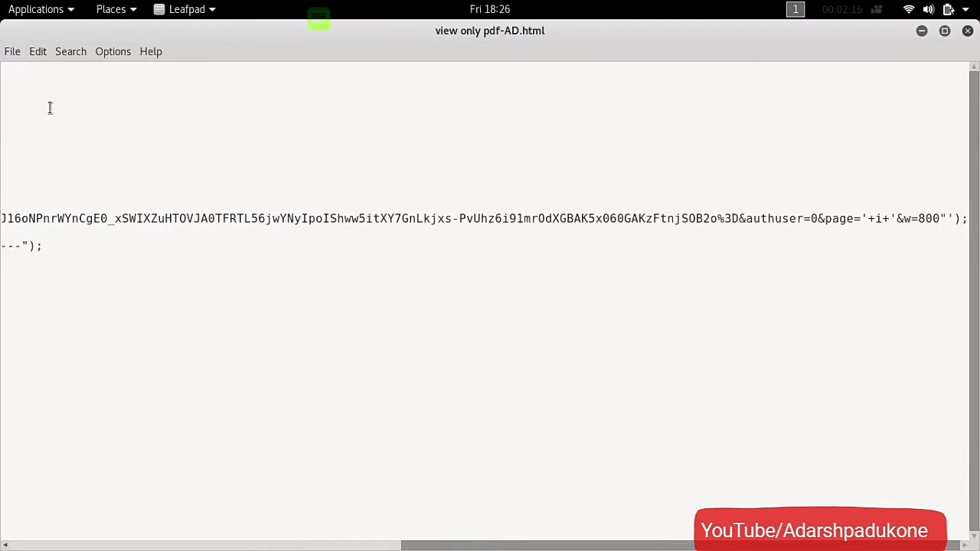
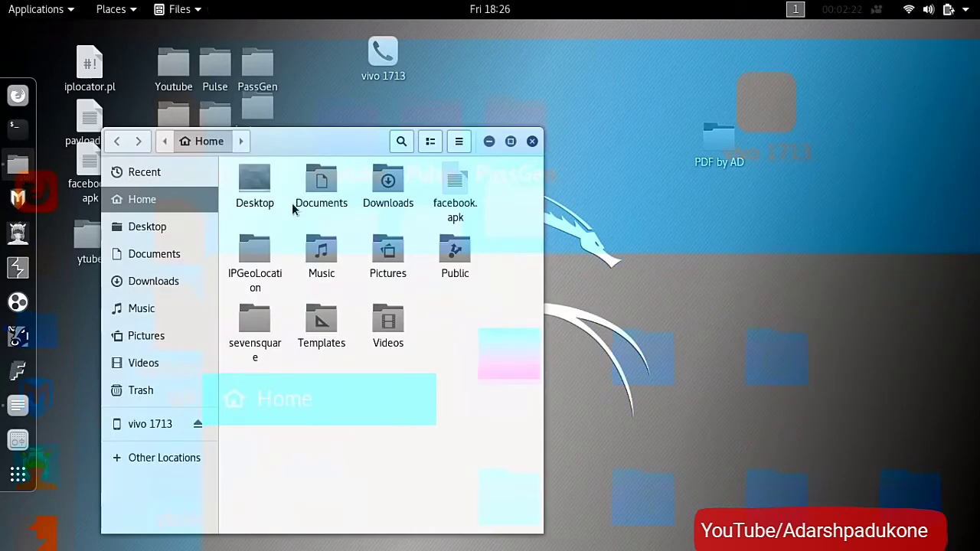
- Open view only pdf-AD.html from the Downloads folder in Firefox and look through the generated page images
double_click(386, 190)
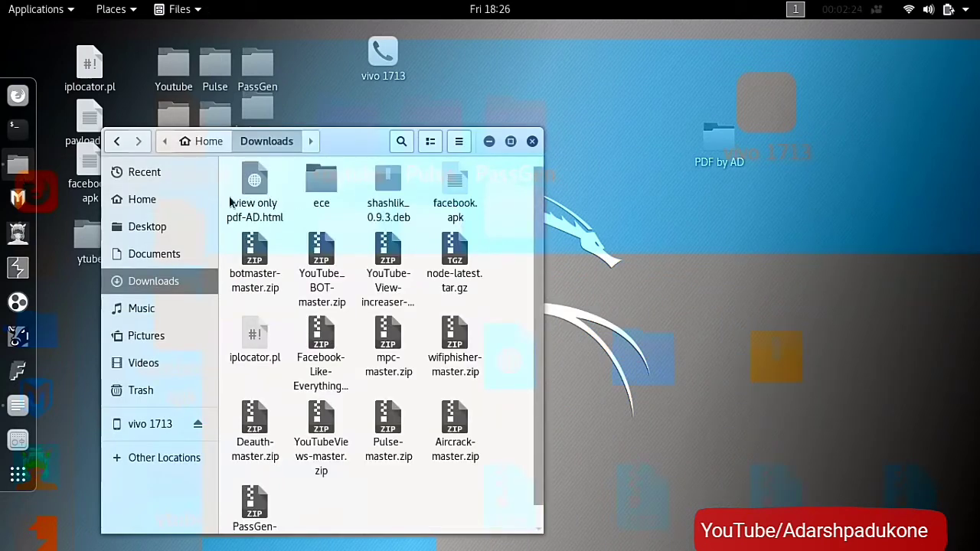
right_click(258, 201)
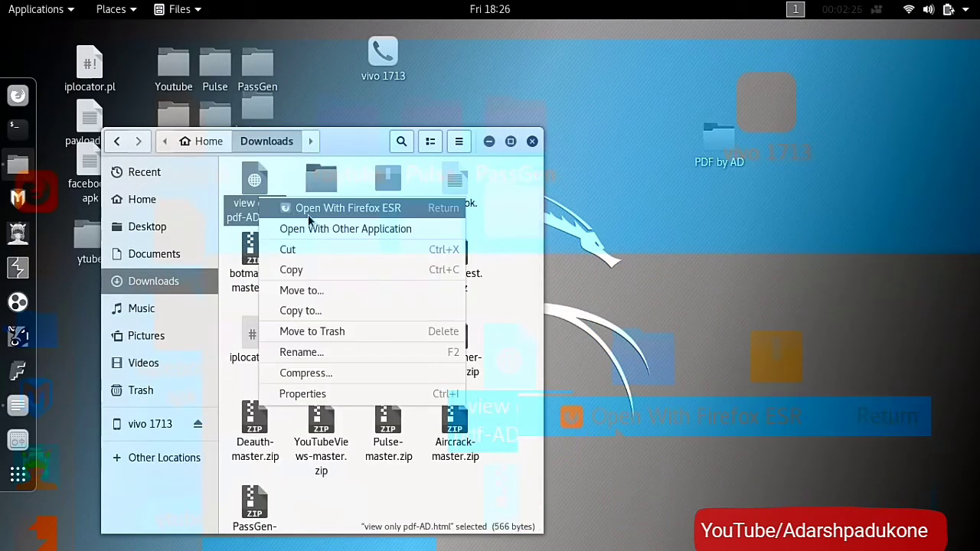
click(314, 214)
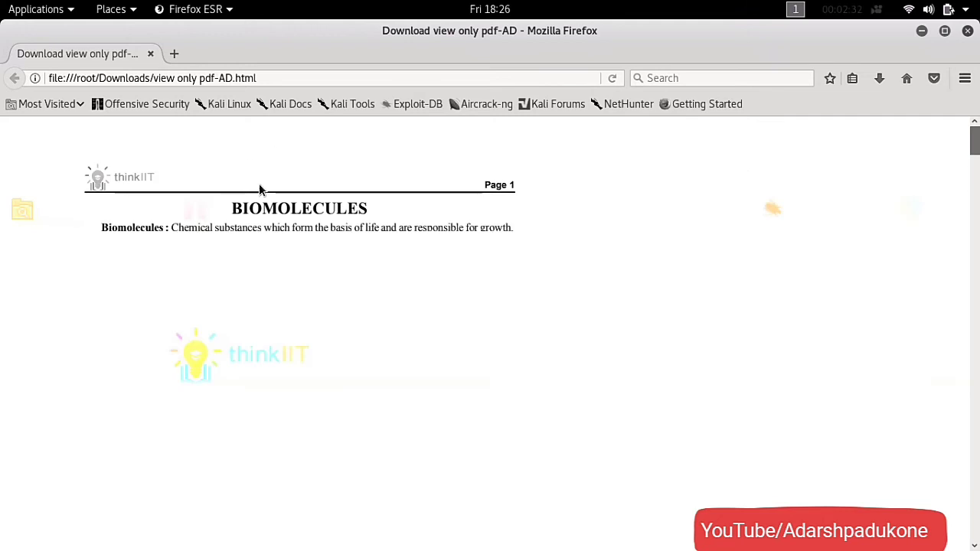
scroll(382, 252, down, 10)
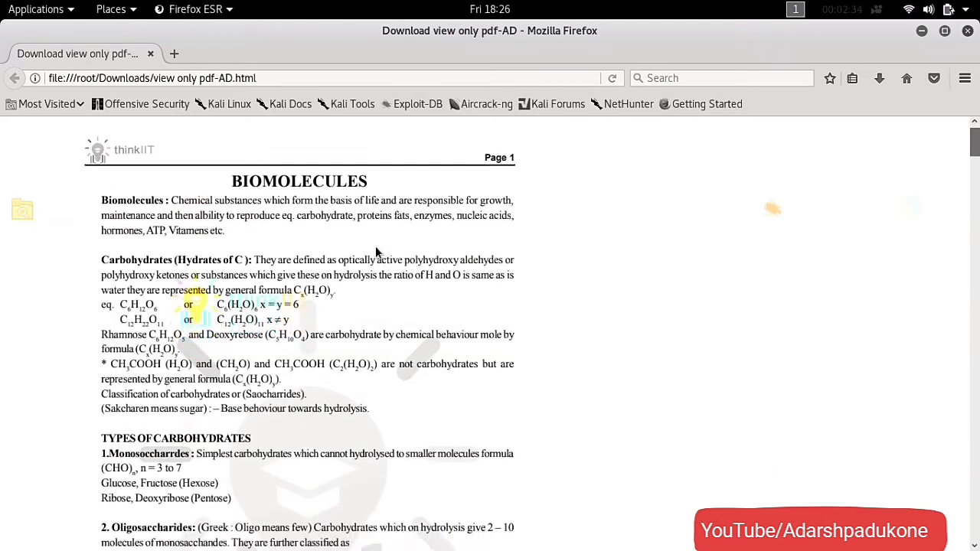
scroll(407, 262, down, 1)
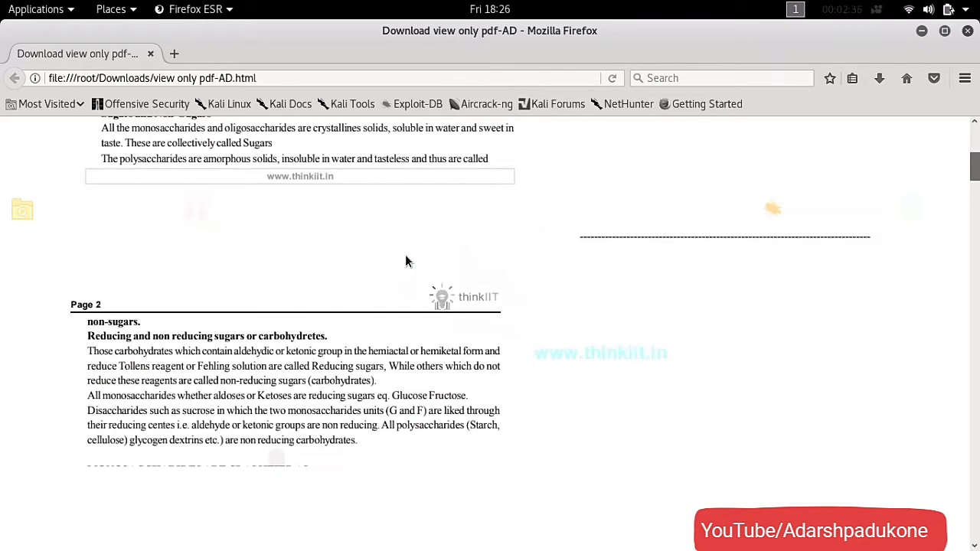
scroll(418, 257, down, 5)
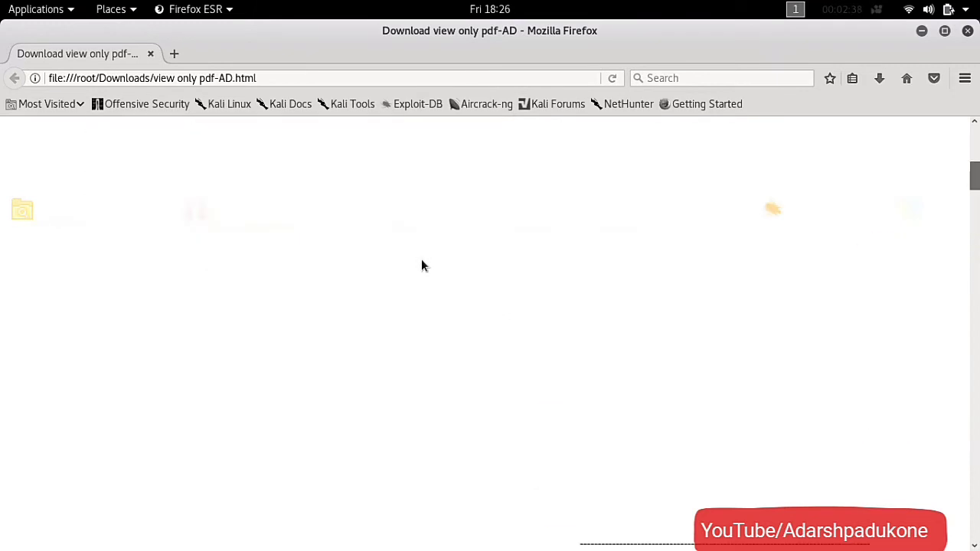
scroll(417, 256, up, 4)
scroll(411, 247, up, 12)
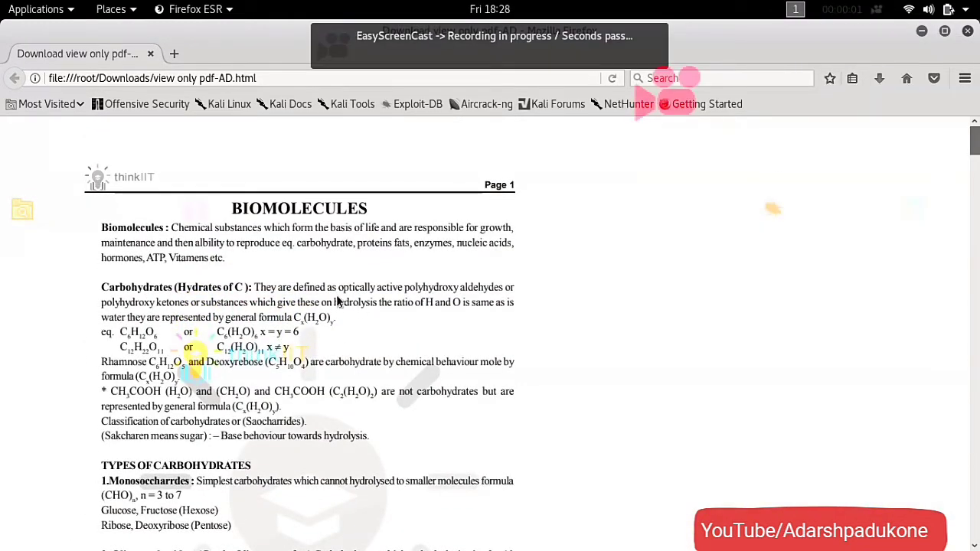
- Save the page 1 image as 01.png in the PDF by AD folder on the Desktop
right_click(362, 264)
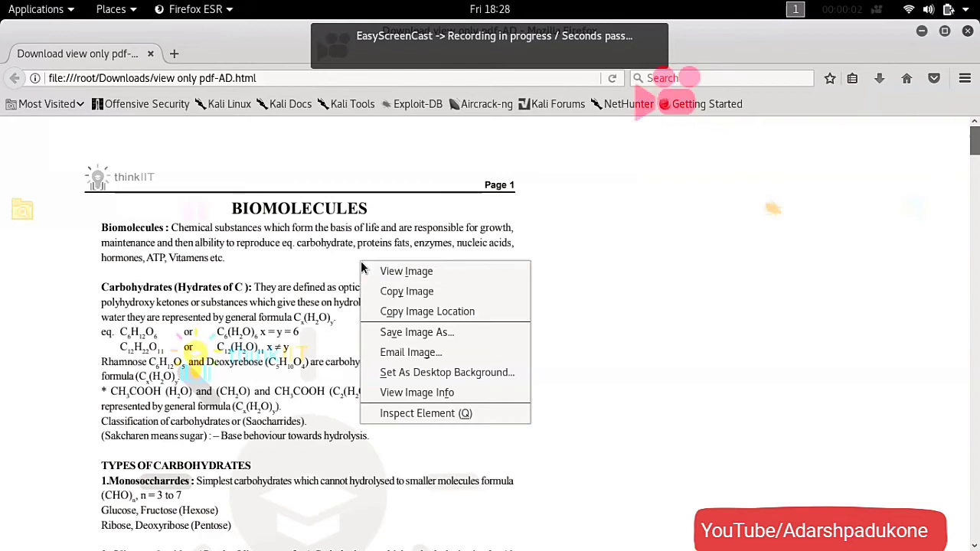
click(423, 334)
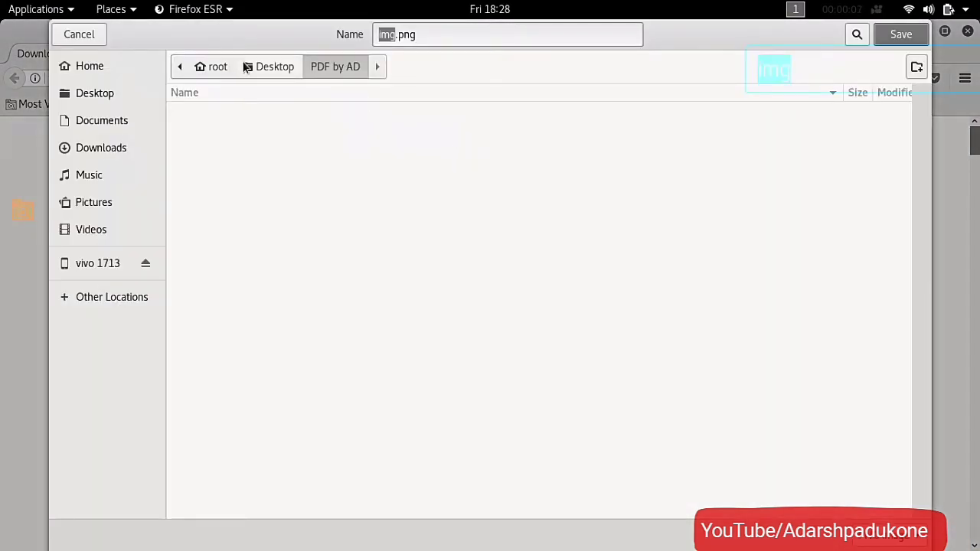
click(268, 68)
double_click(266, 142)
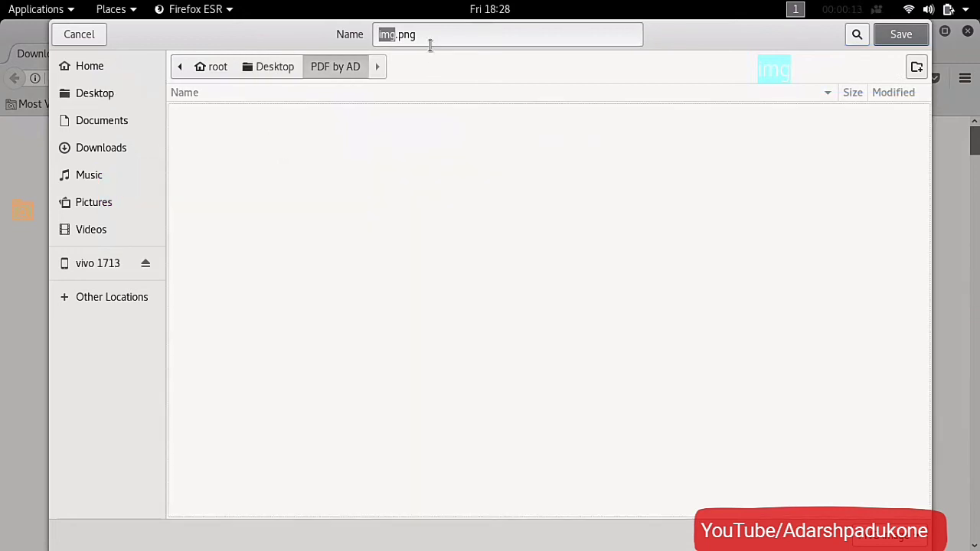
click(403, 43)
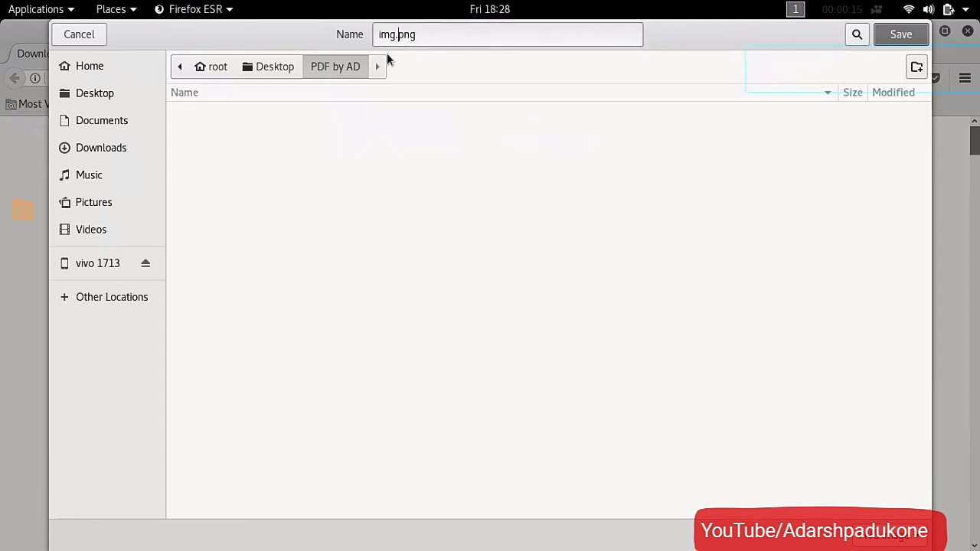
key(Left)
key(BackSpace)
key(BackSpace)
key(BackSpace)
text(01)
key(Return)
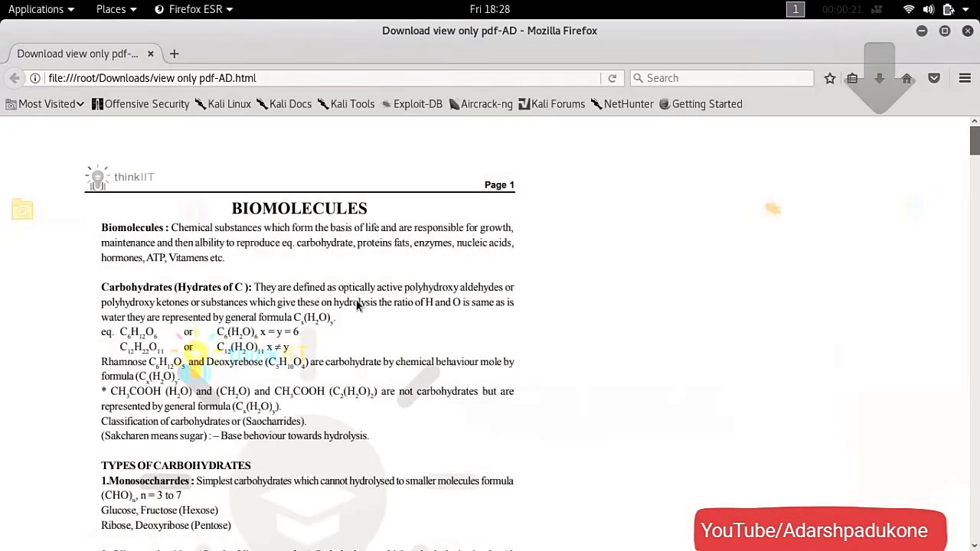
- Save the page 2 image as 02.png in the PDF by AD folder
scroll(364, 299, down, 10)
scroll(297, 291, down, 7)
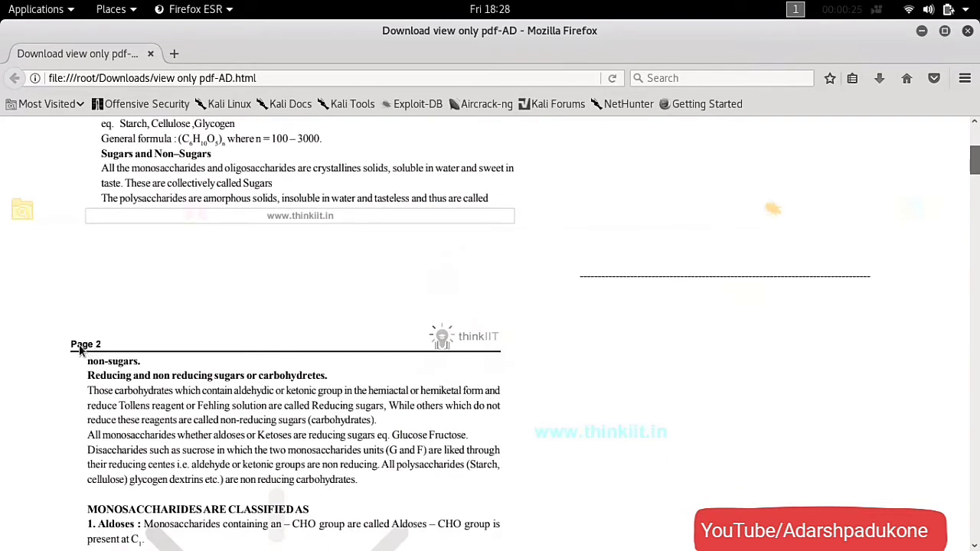
right_click(209, 372)
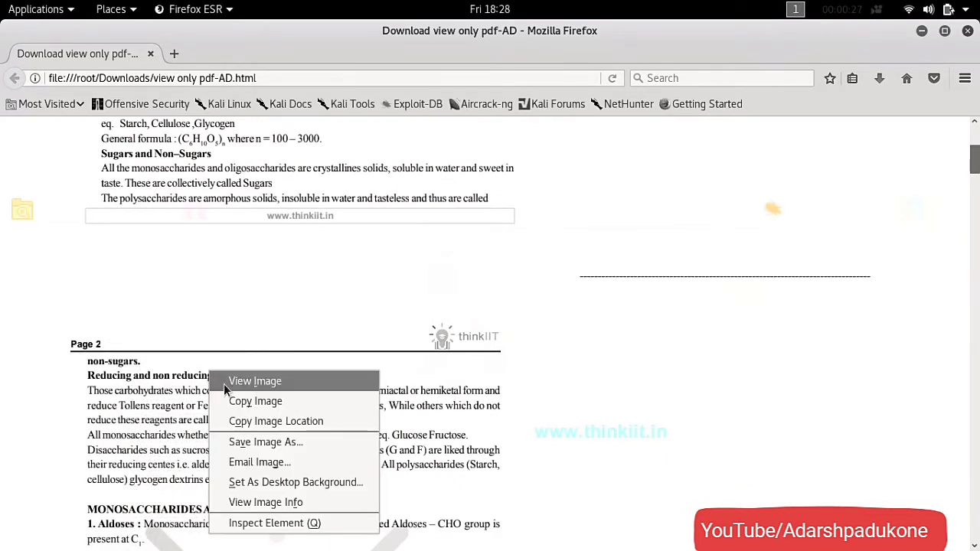
click(247, 443)
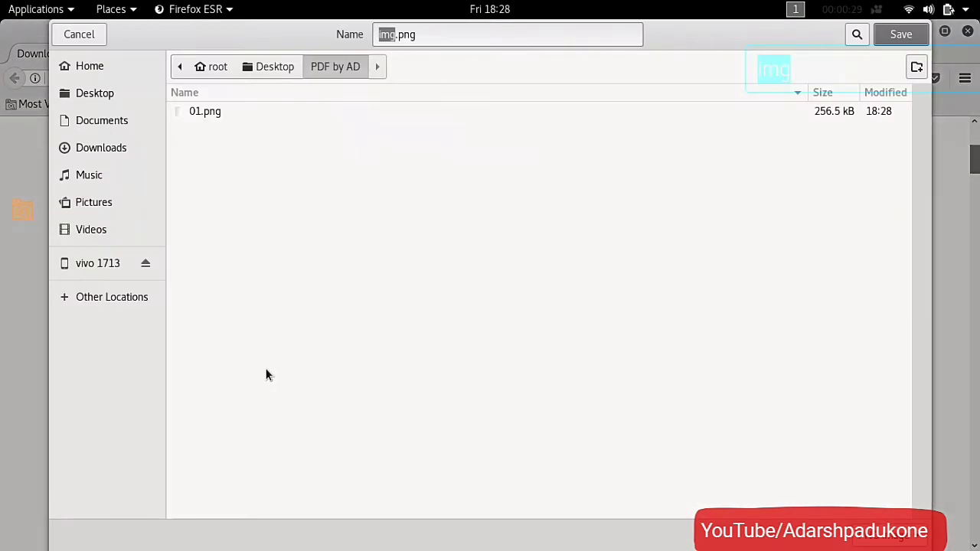
text(02)
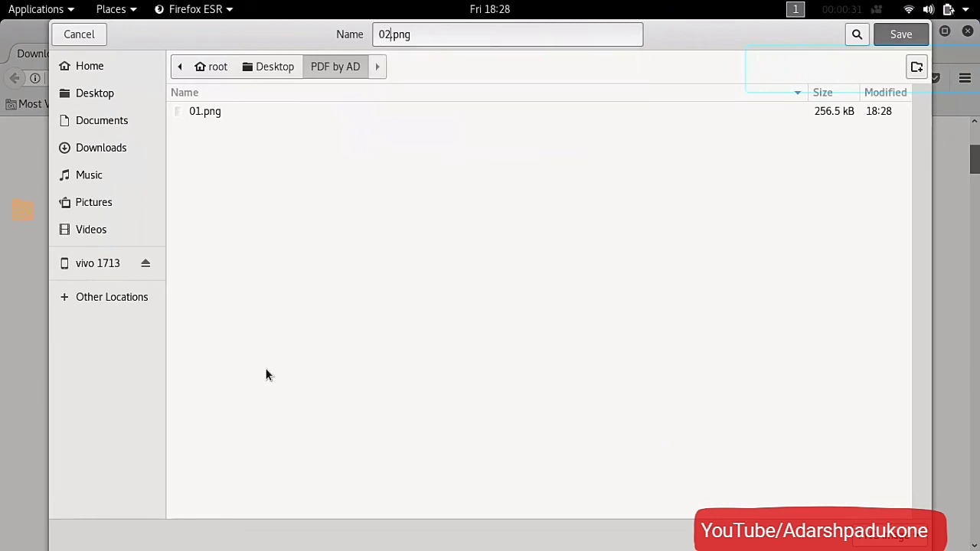
key(Return)
- Save the page 3 image as 03.png in the PDF by AD folder
scroll(262, 360, down, 10)
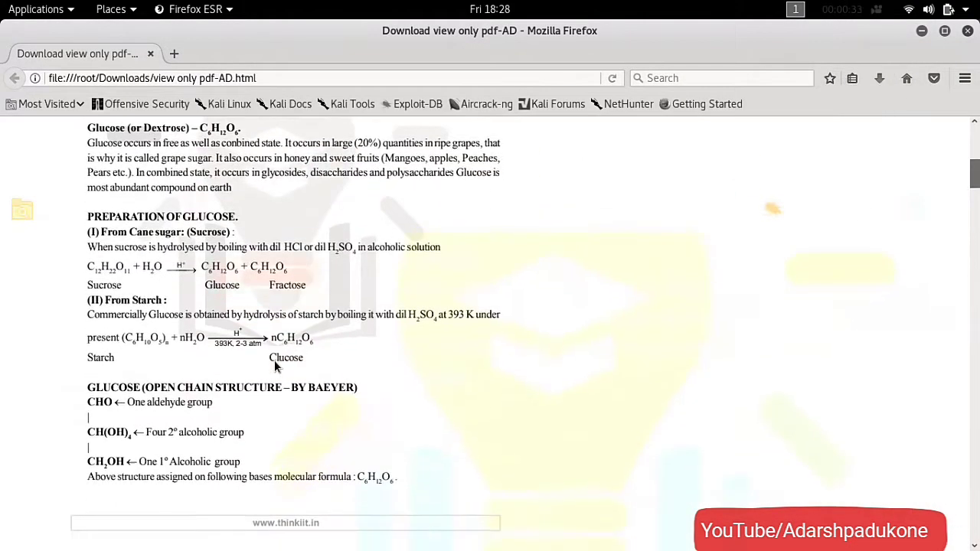
scroll(277, 367, down, 6)
right_click(276, 361)
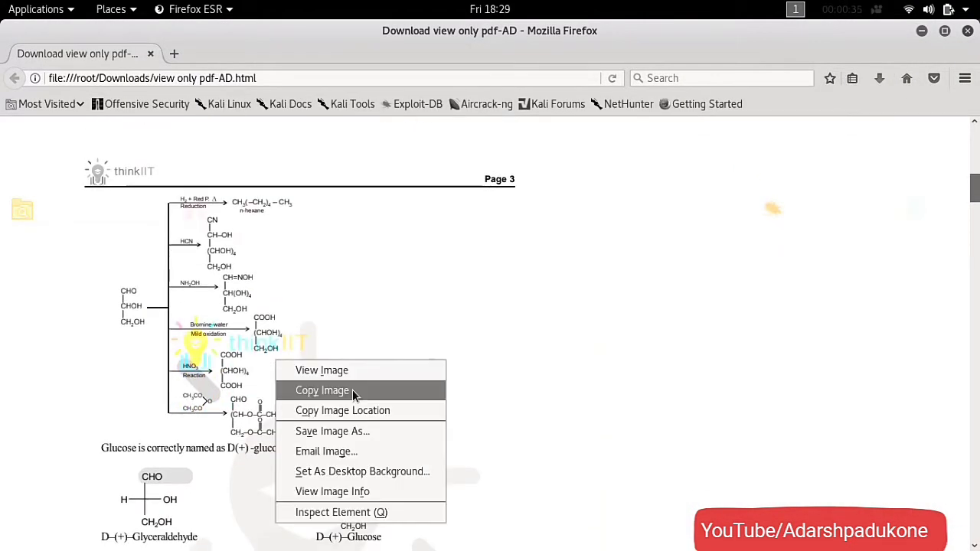
click(346, 436)
text(03)
key(Return)
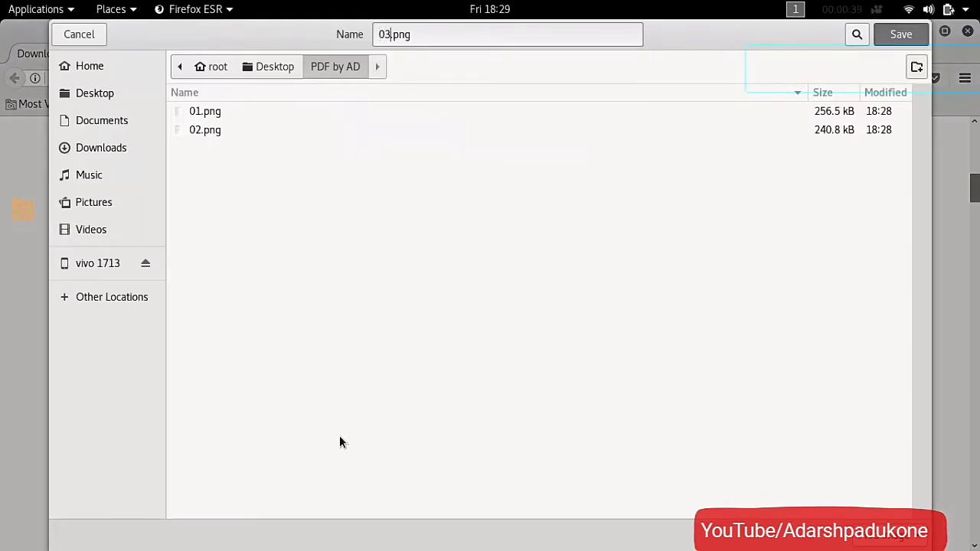
- Save the page 4 image as 04.png in the PDF by AD folder
scroll(339, 441, down, 20)
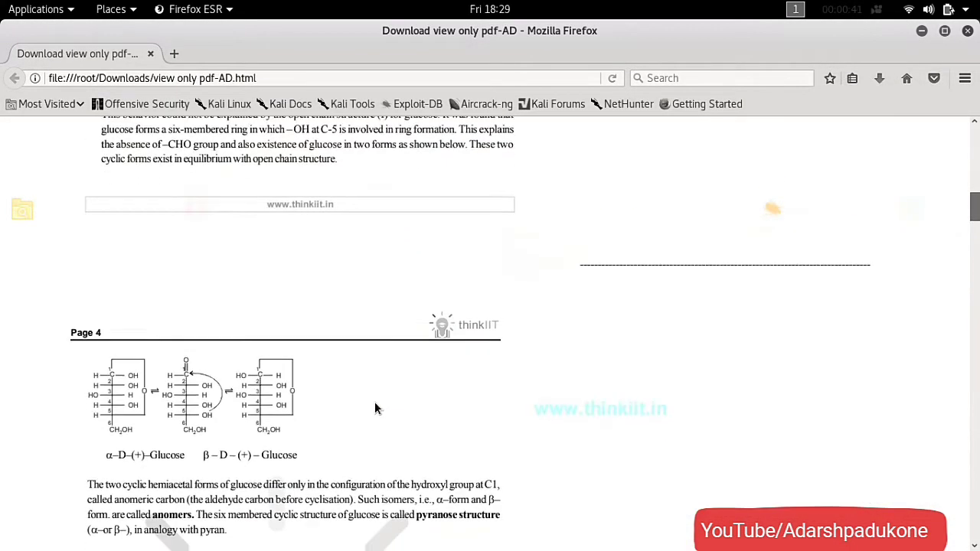
right_click(375, 406)
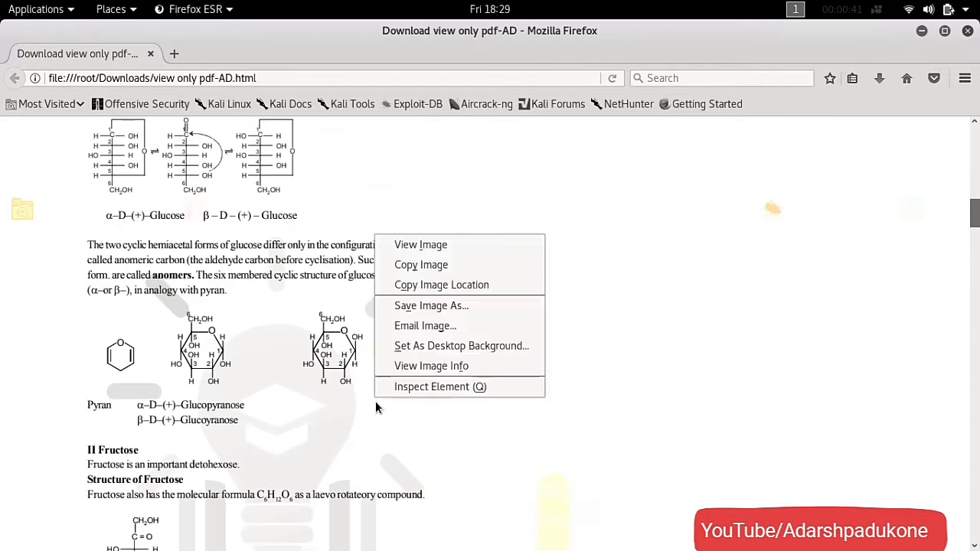
click(449, 305)
text(04)
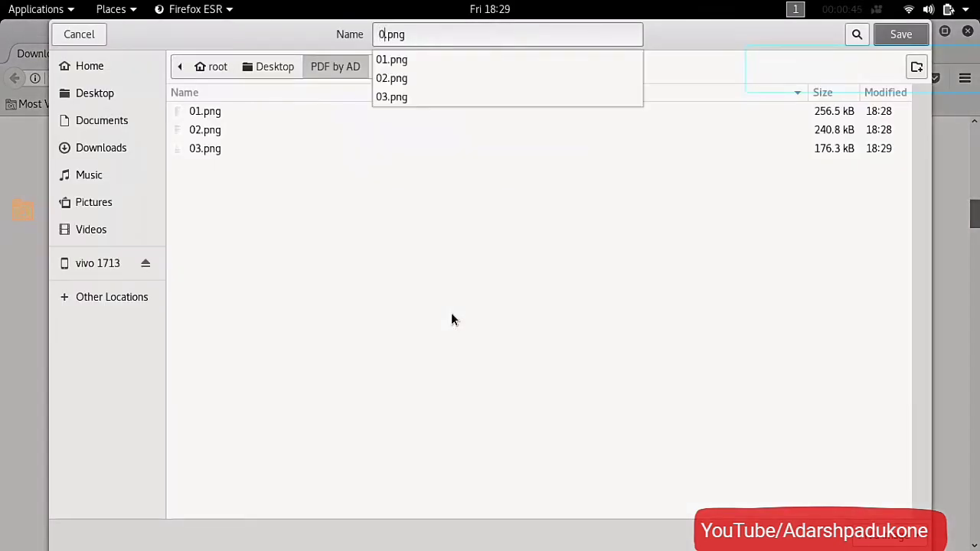
key(Return)
- Save the page 5 image as 05.png in the PDF by AD folder
scroll(455, 299, down, 5)
scroll(456, 292, down, 10)
right_click(439, 299)
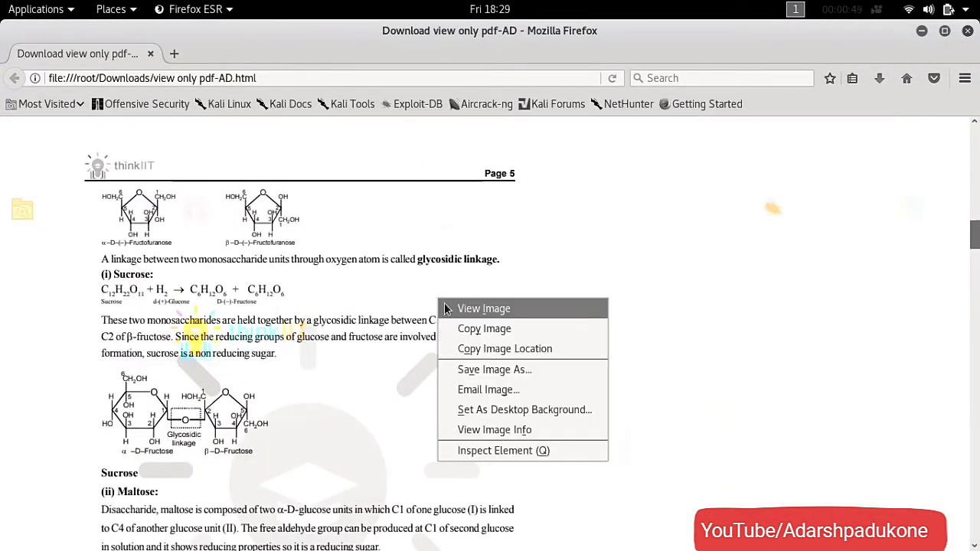
click(489, 370)
text(05)
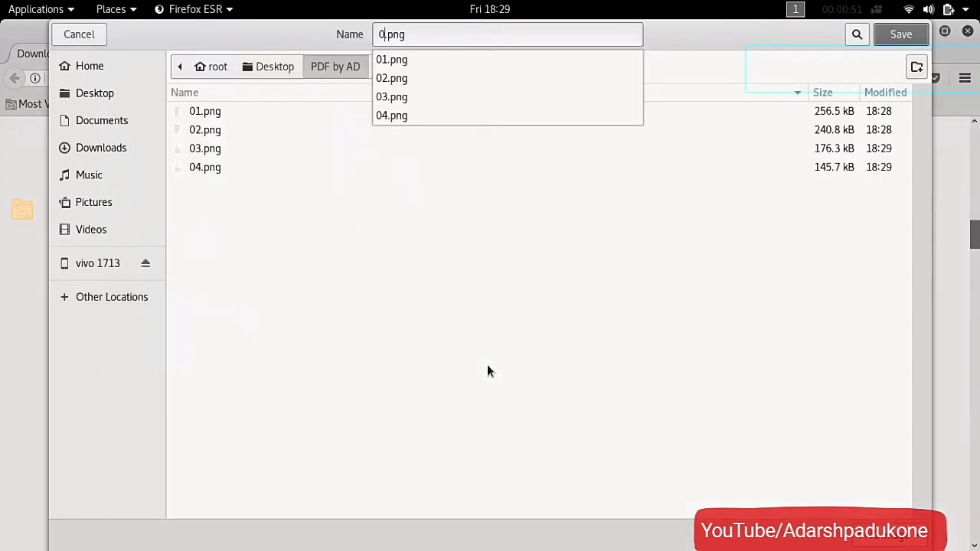
key(Return)
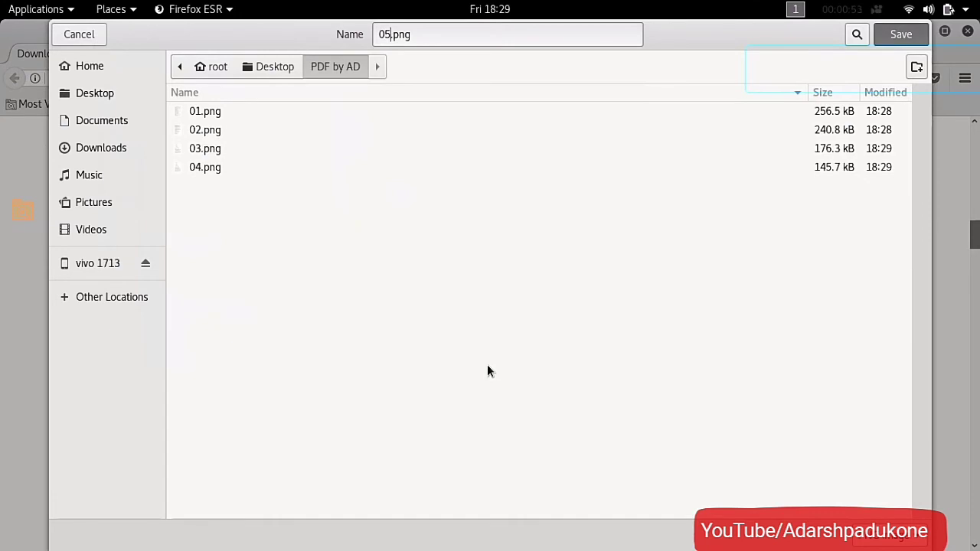
- Save the page 6 image as 06.png in the PDF by AD folder
scroll(441, 330, down, 5)
scroll(452, 321, down, 10)
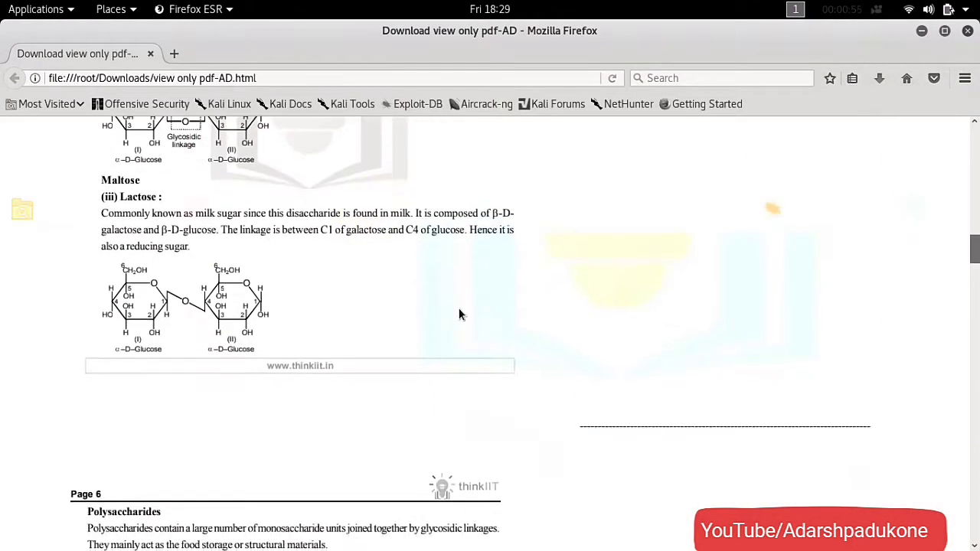
right_click(360, 313)
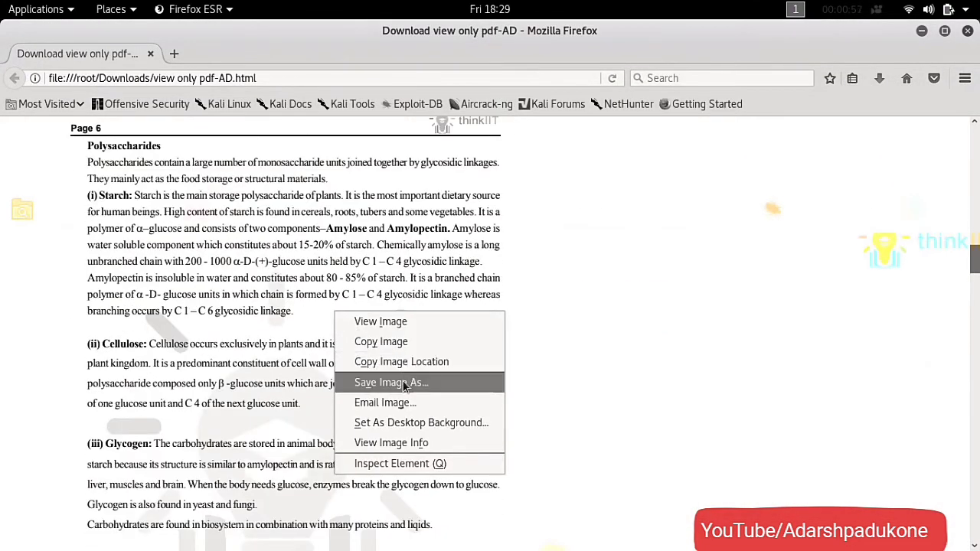
click(403, 383)
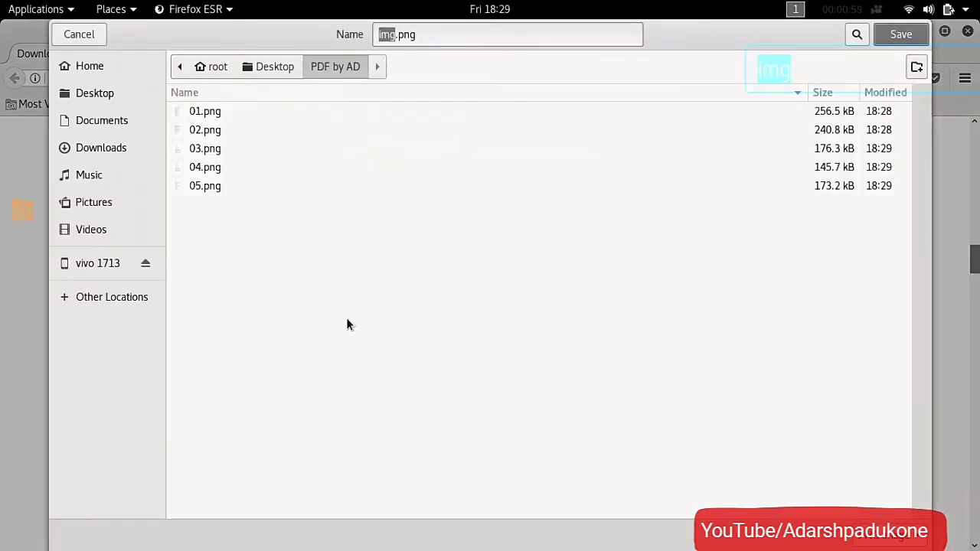
text(06)
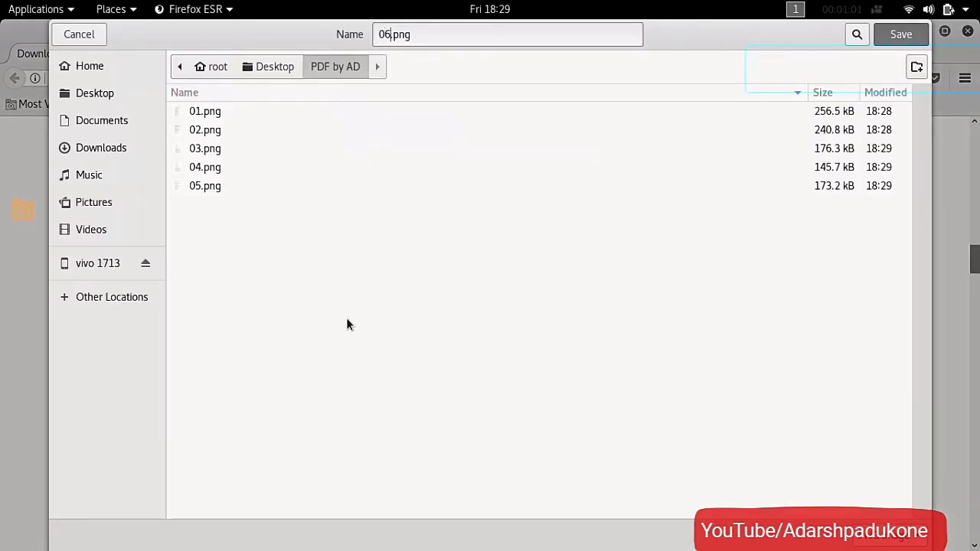
key(Return)
- Save the page 7 image as 07.png in the PDF by AD folder
scroll(331, 303, down, 15)
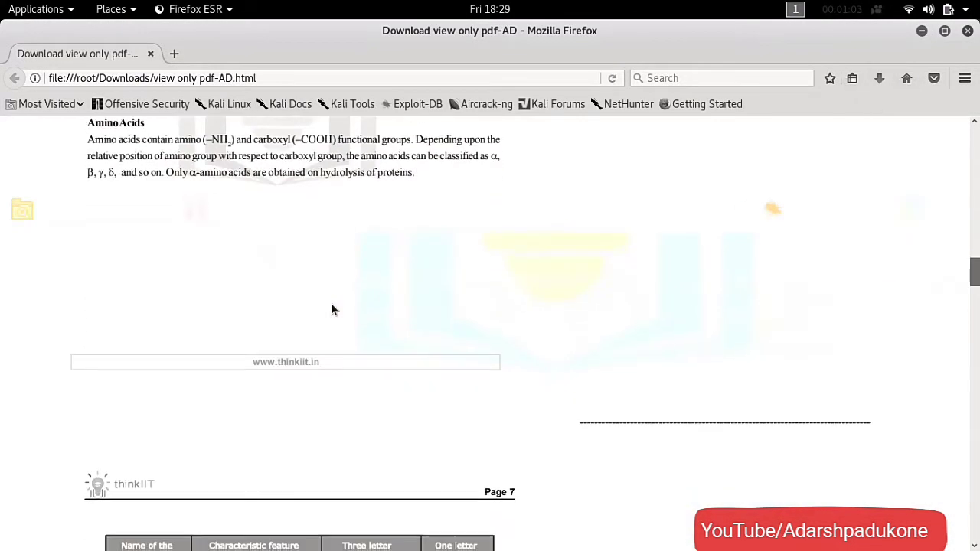
scroll(331, 309, down, 3)
right_click(332, 304)
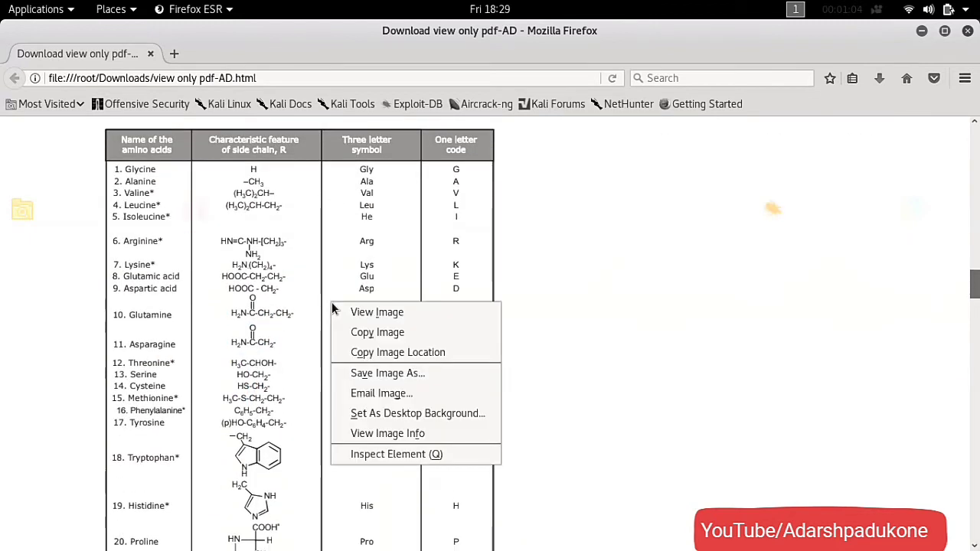
click(409, 373)
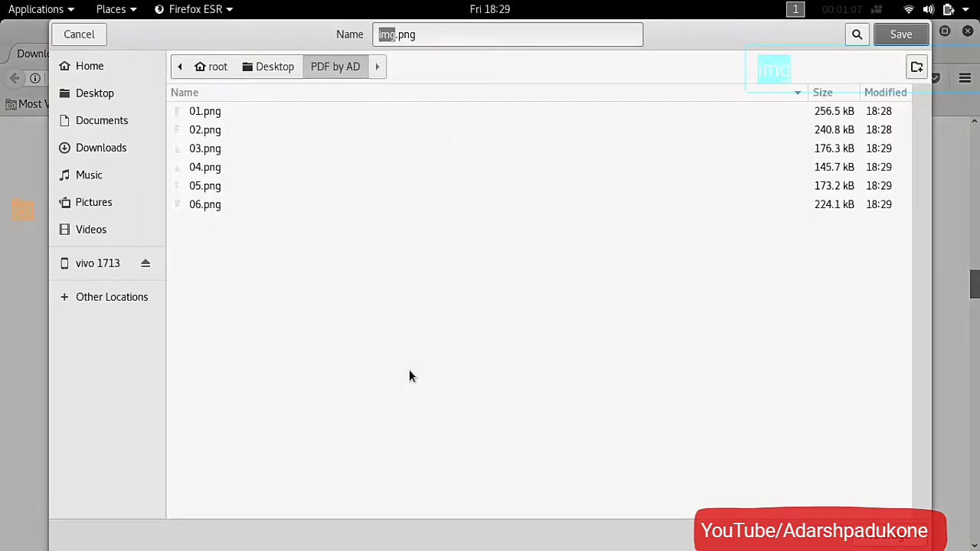
text(07)
key(Return)
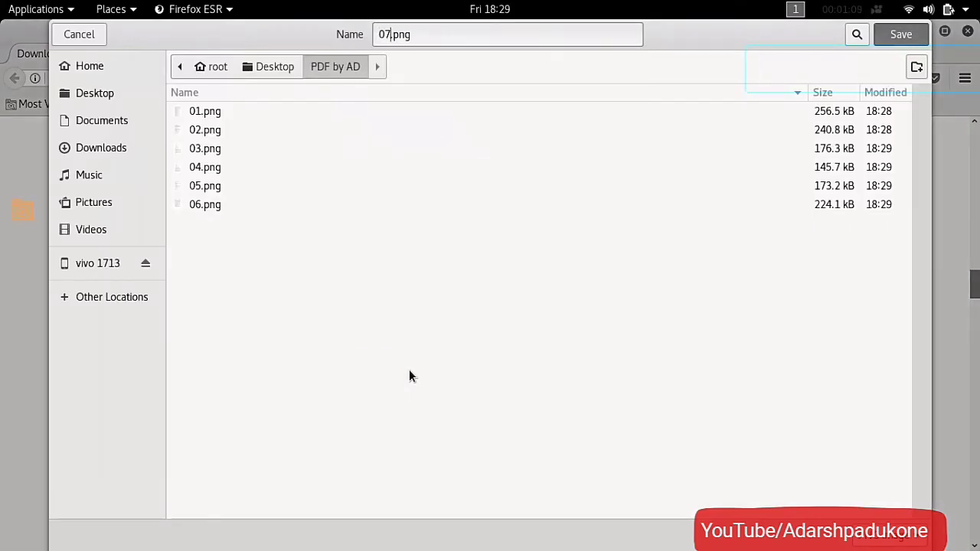
- Save the page 8 image as 08.png in the PDF by AD folder
scroll(409, 369, down, 12)
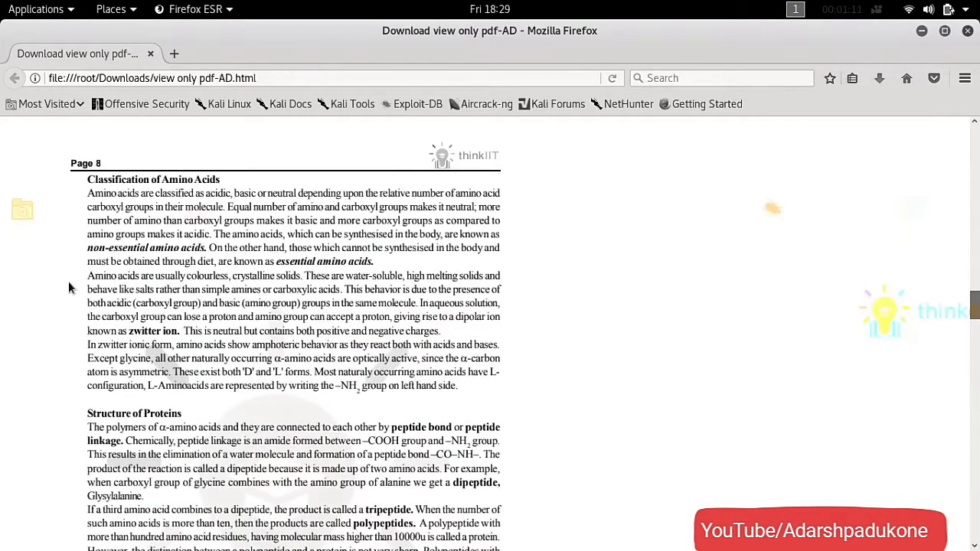
right_click(134, 226)
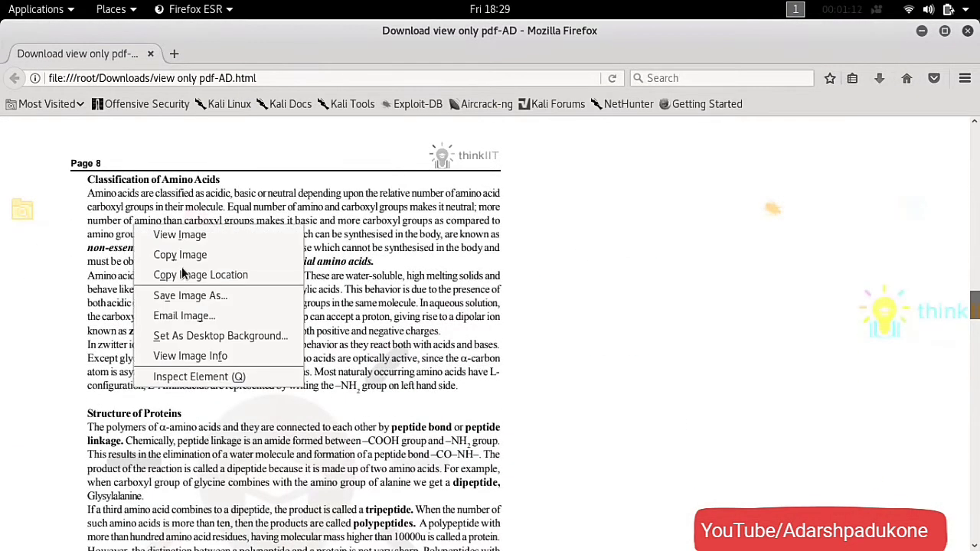
click(210, 303)
text(08)
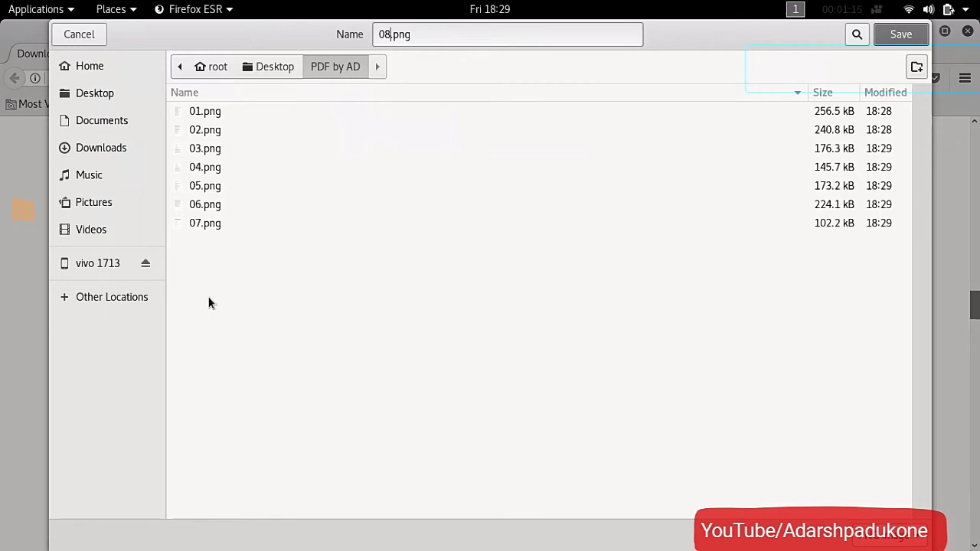
key(Return)
- Save the page 9 image as 09.png in the PDF by AD folder
scroll(207, 296, down, 10)
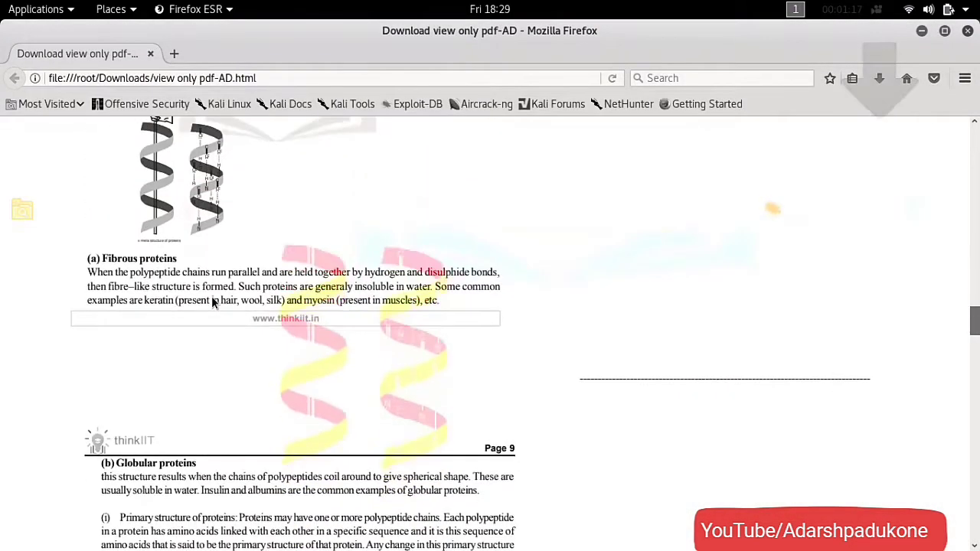
scroll(228, 302, down, 4)
right_click(228, 301)
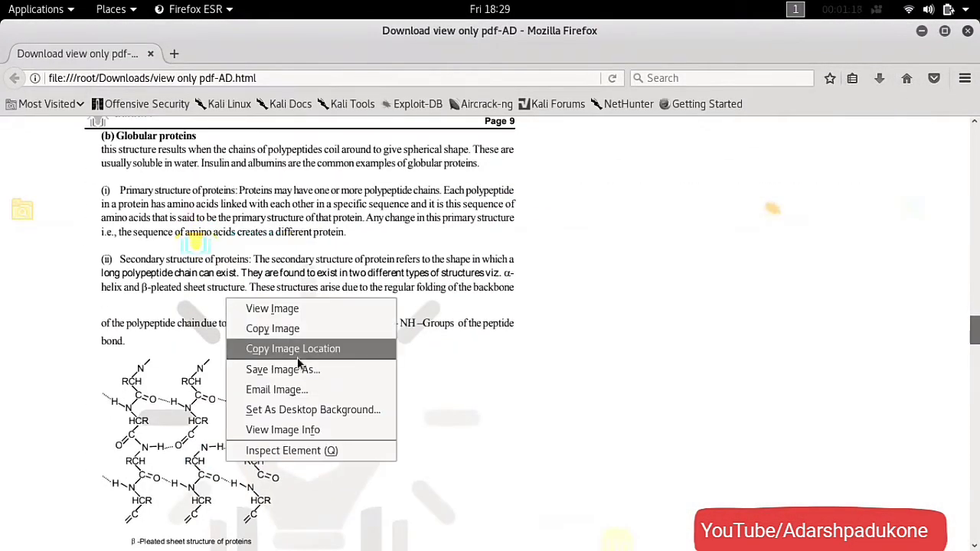
click(299, 370)
text(09)
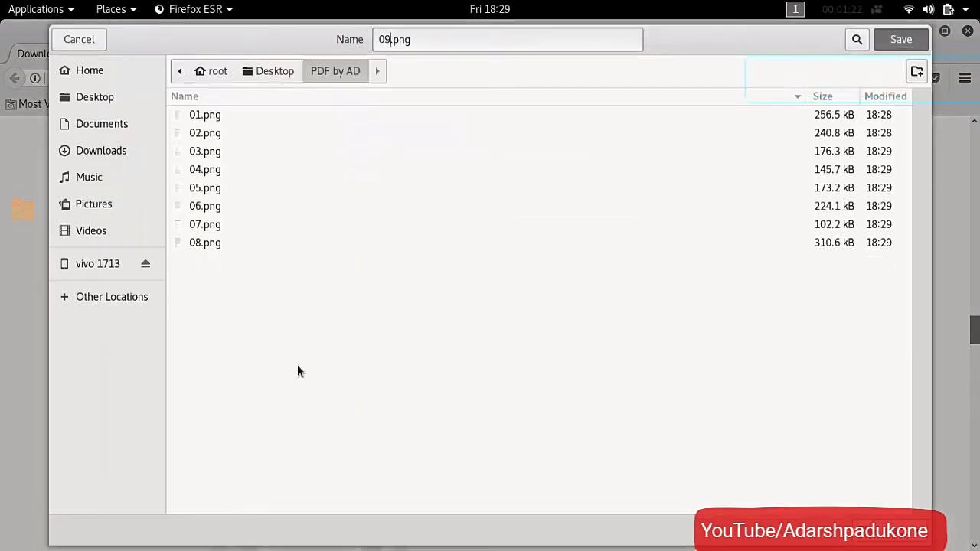
key(Return)
- Save the page 10 image as 10.png in the PDF by AD folder
scroll(340, 375, down, 10)
scroll(341, 375, down, 8)
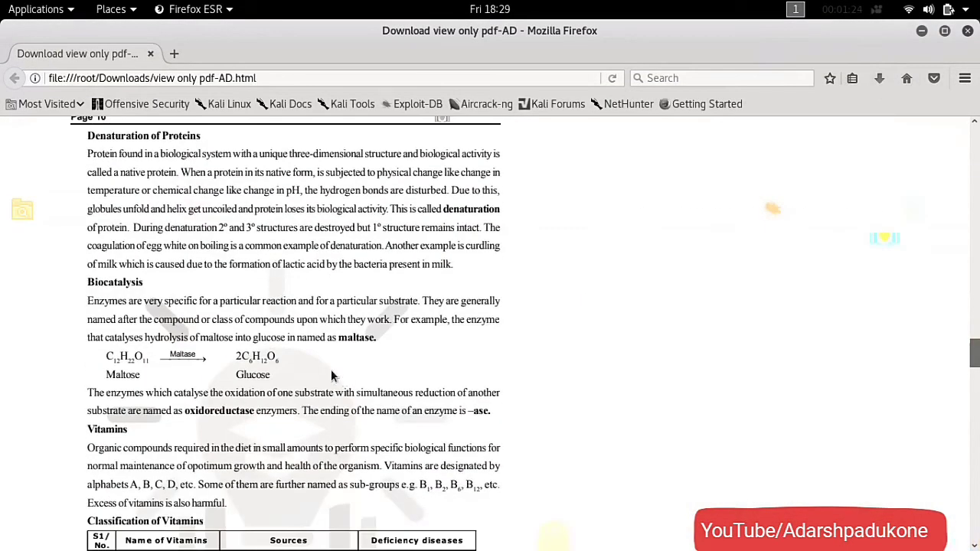
right_click(331, 369)
click(396, 439)
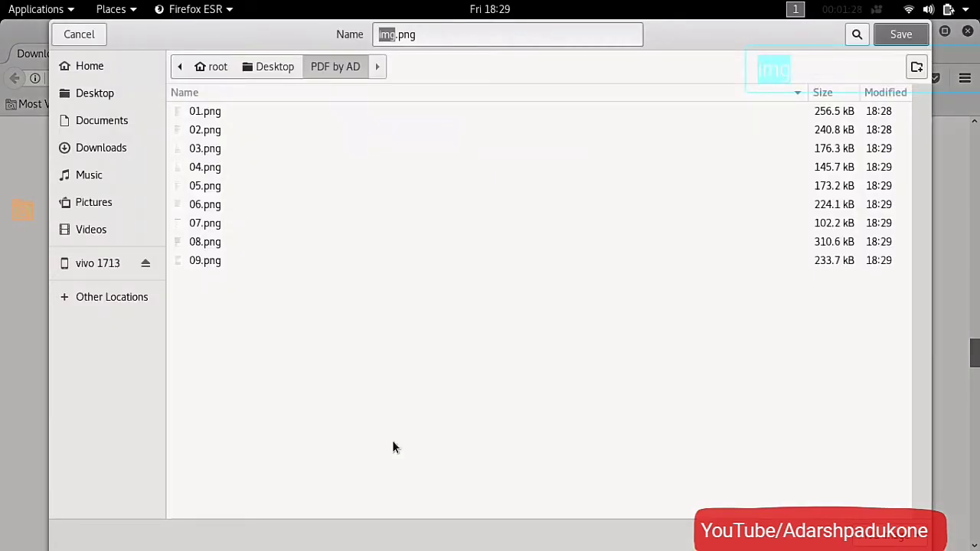
key(BackSpace)
text(10)
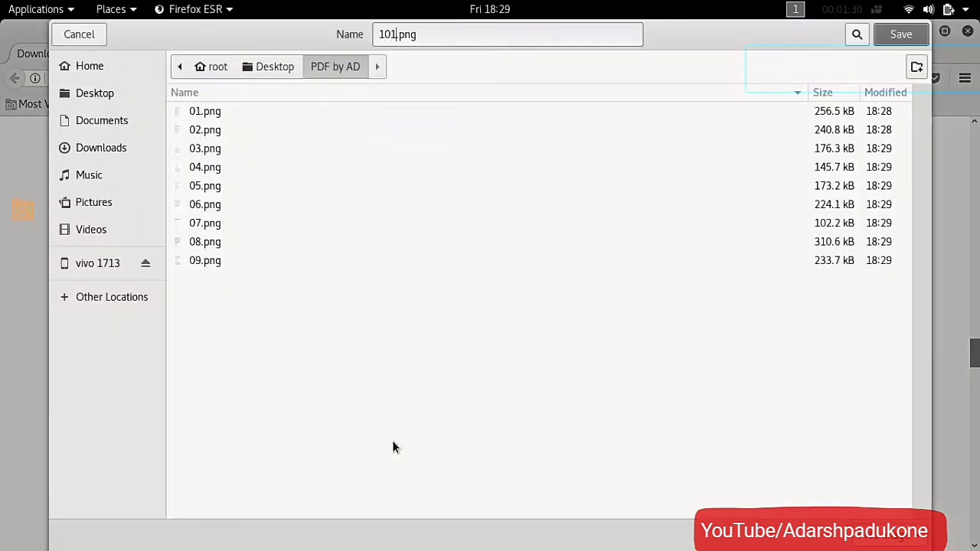
key(Return)
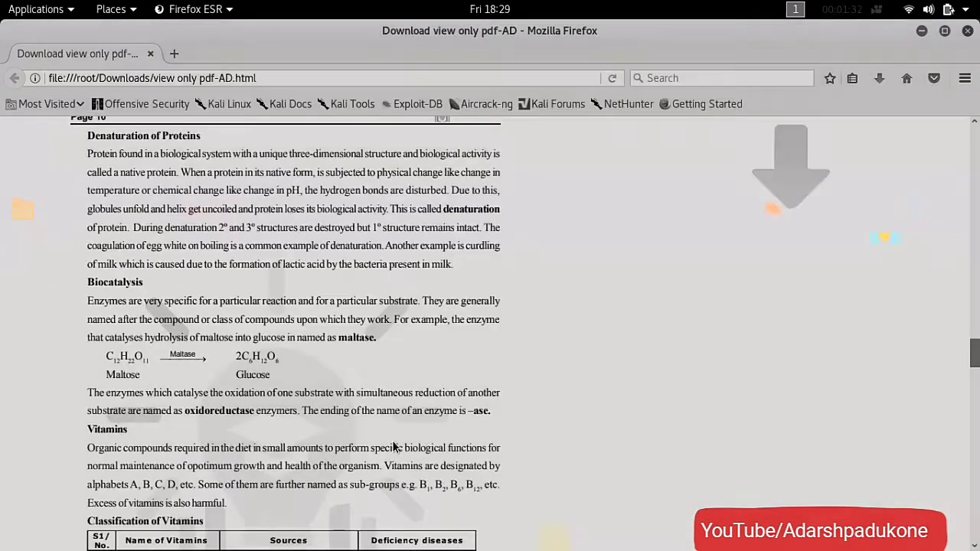
- Save the page 11 image as 11.png in the PDF by AD folder
scroll(388, 439, down, 18)
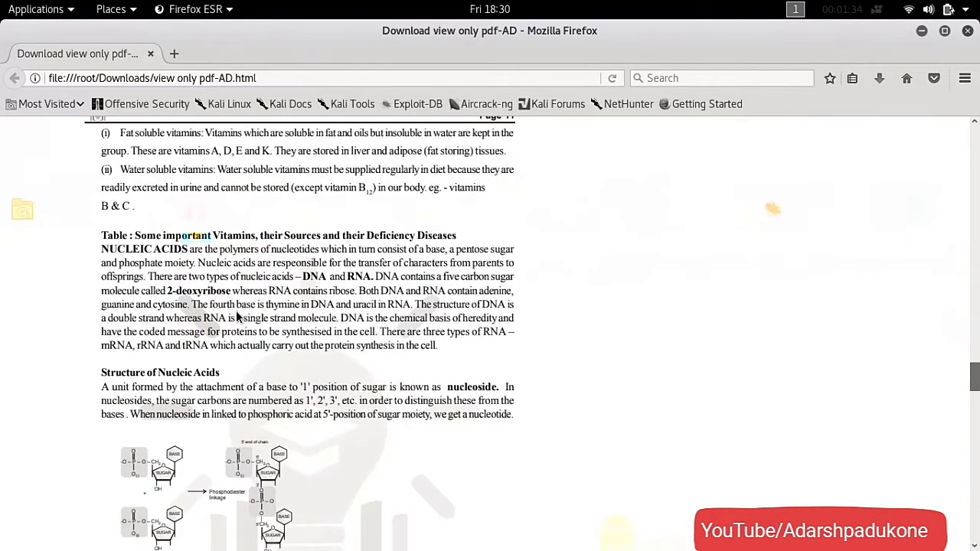
right_click(225, 312)
click(319, 380)
text(11)
key(Return)
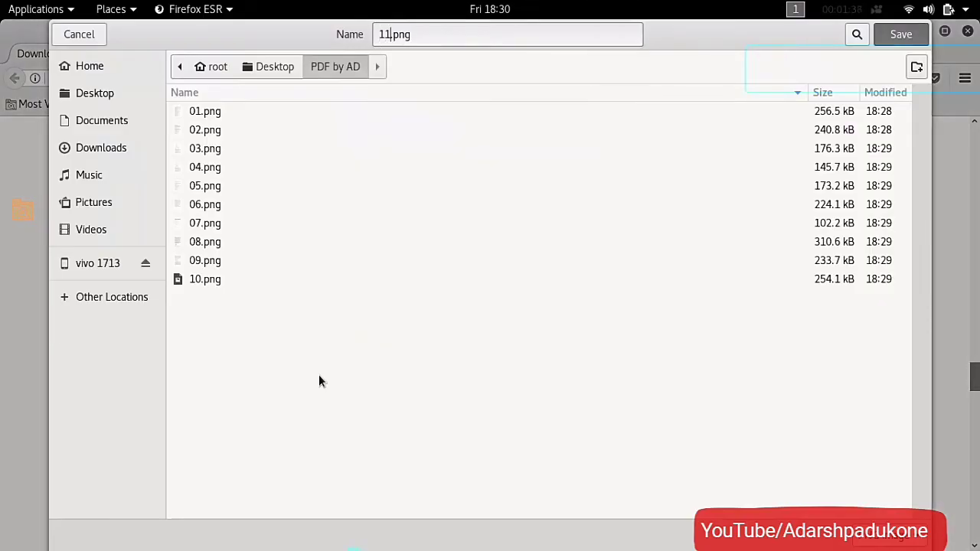
- Save the page 12 image as 12.png in the PDF by AD folder
scroll(301, 307, down, 10)
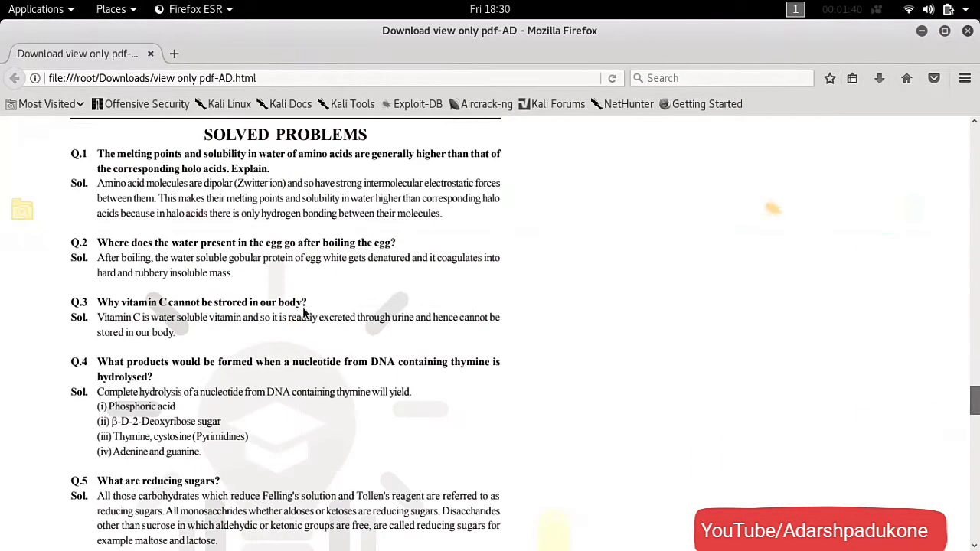
right_click(302, 307)
click(379, 378)
text(12)
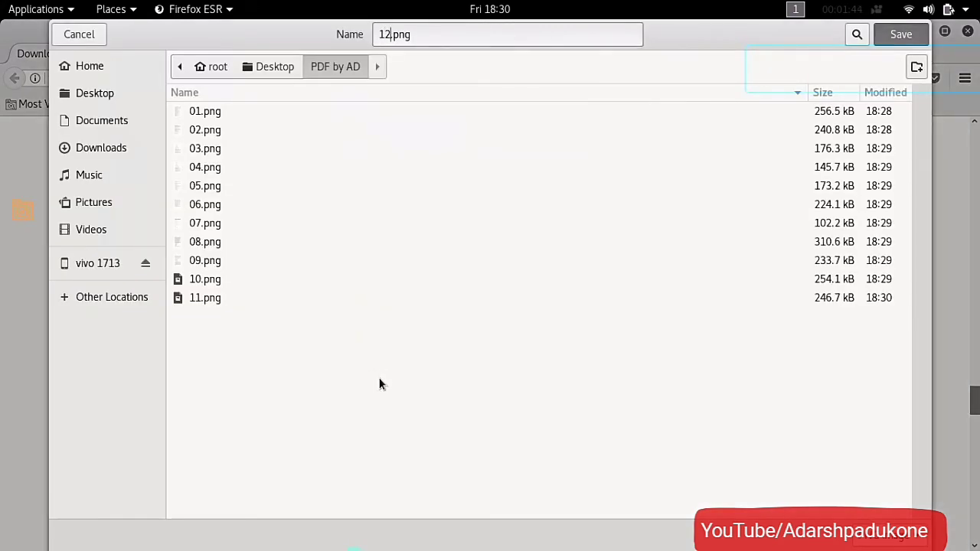
key(Return)
- Save the page 13 image as 13.png in the PDF by AD folder
scroll(397, 383, down, 12)
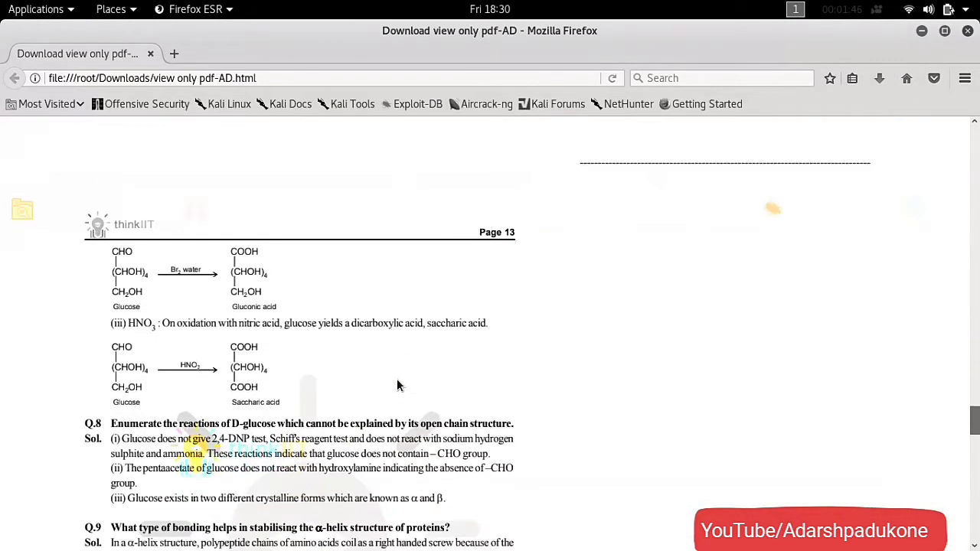
right_click(397, 386)
click(458, 455)
text(13)
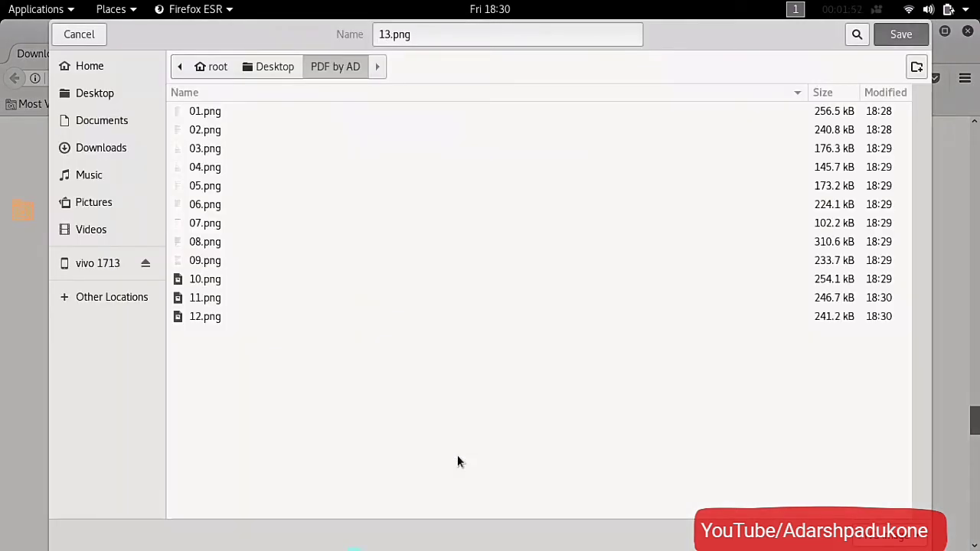
key(Return)
- Save the page 14 image as 14.png in the PDF by AD folder
scroll(456, 436, down, 6)
scroll(454, 436, down, 10)
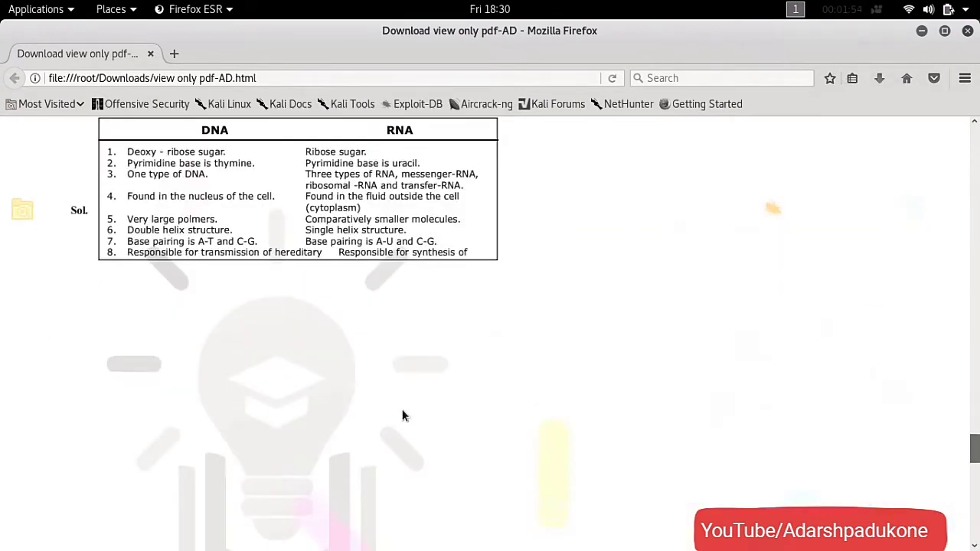
scroll(382, 400, up, 2)
right_click(379, 390)
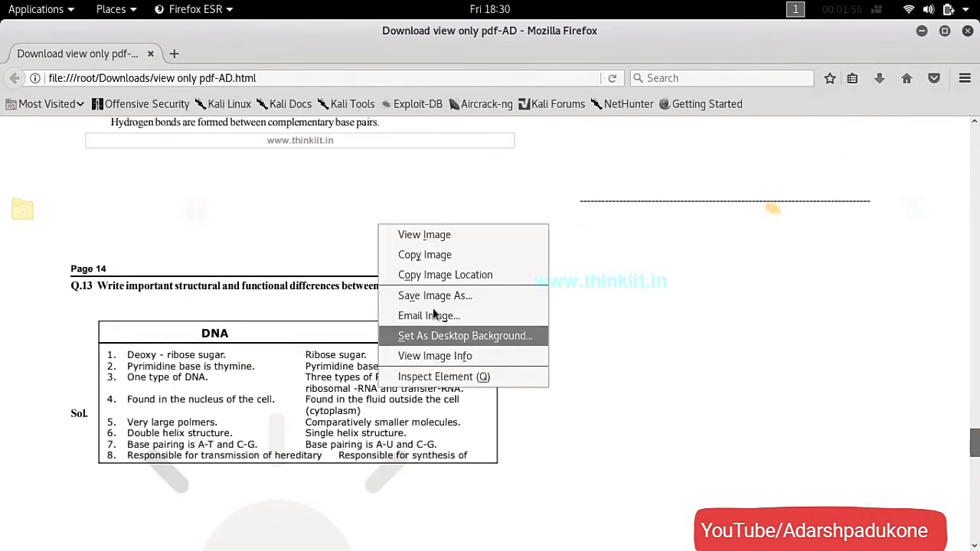
click(432, 302)
text(14)
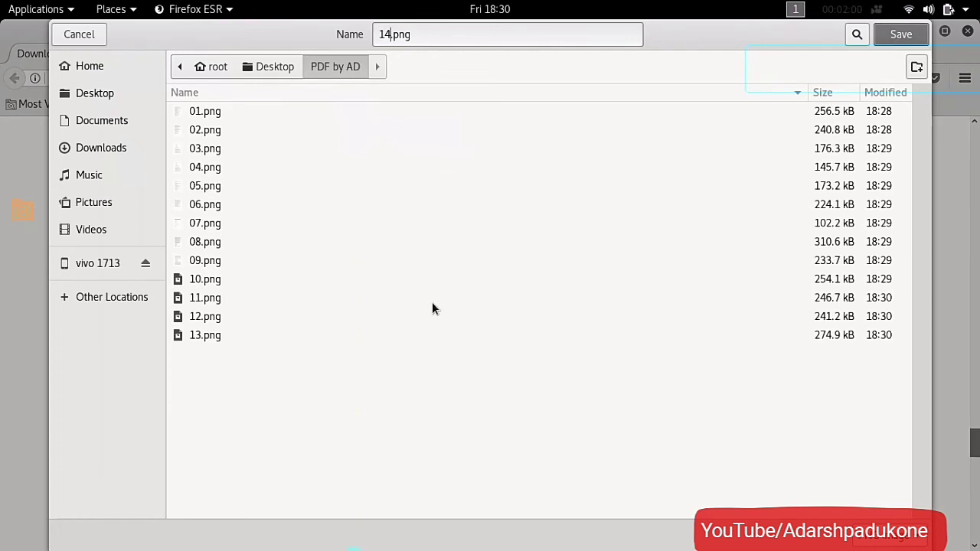
key(Return)
- Save the page 15 image as 15.png in the PDF by AD folder
scroll(392, 291, down, 10)
scroll(384, 307, down, 6)
right_click(384, 307)
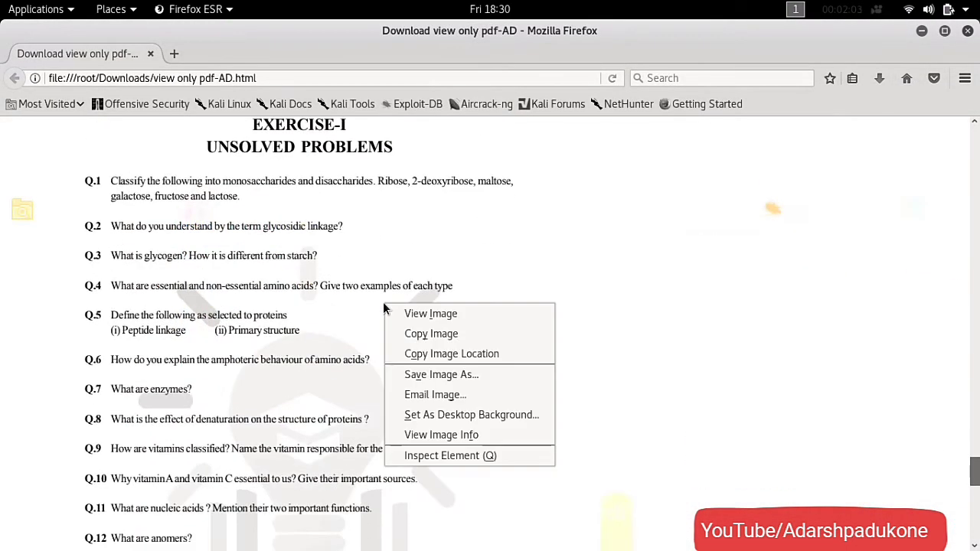
click(413, 260)
scroll(414, 259, up, 3)
right_click(410, 367)
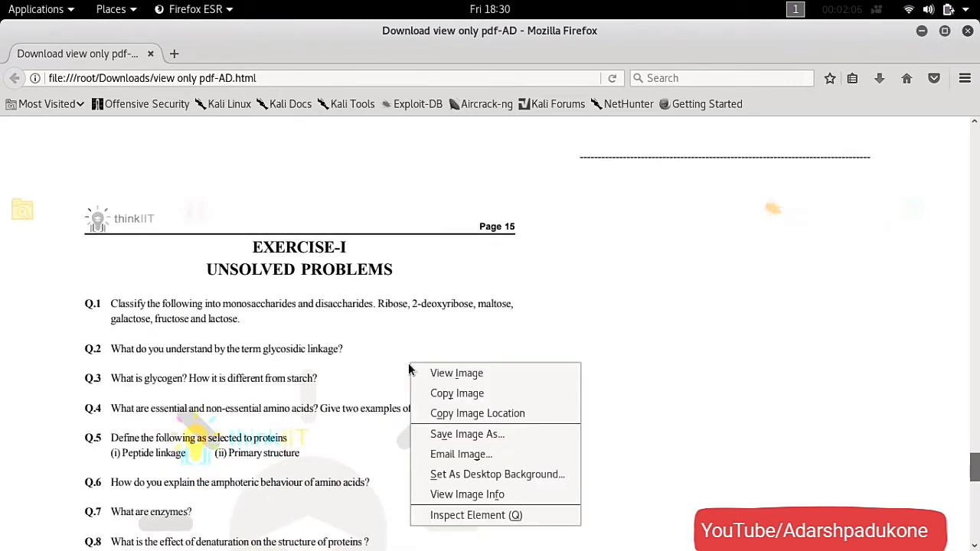
click(490, 440)
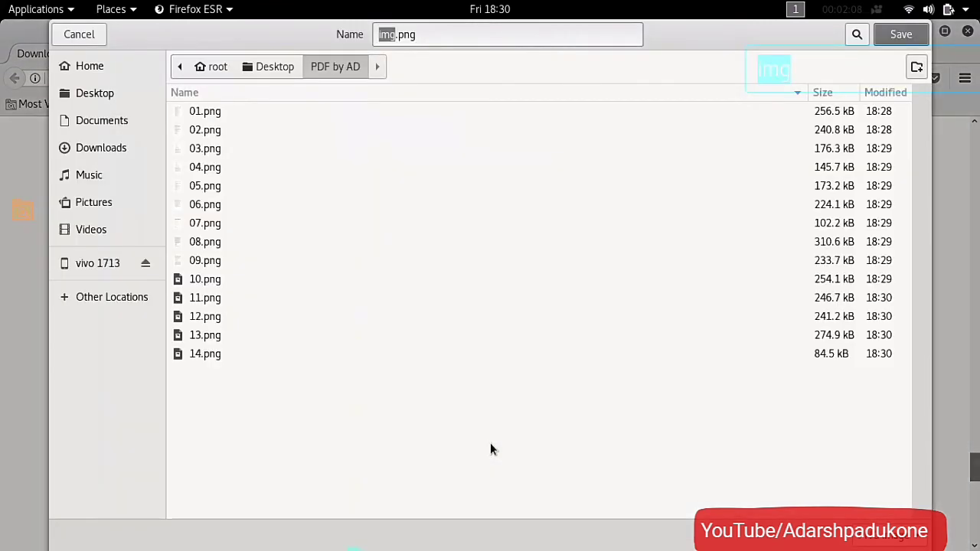
text(15)
key(Return)
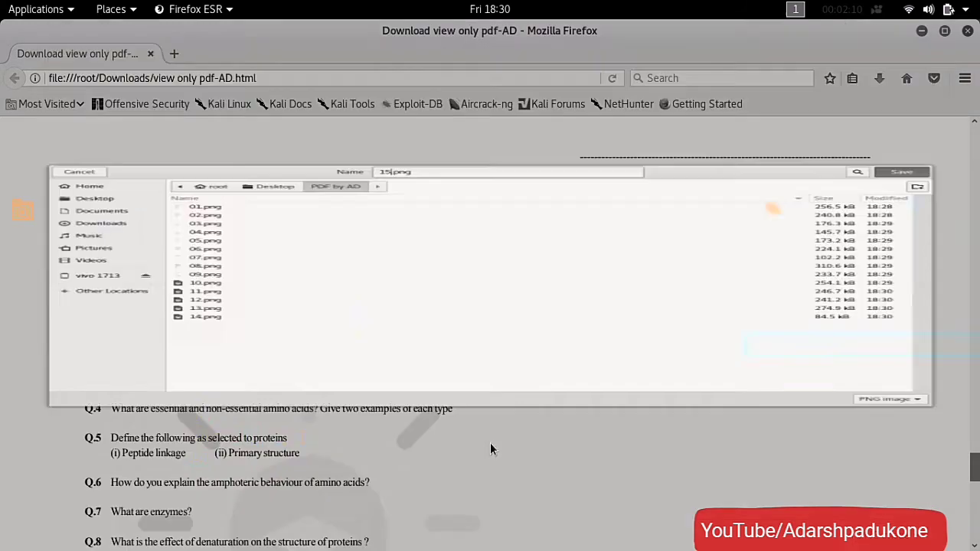
- Save the page 16 image as 16.png in the PDF by AD folder
scroll(427, 397, down, 5)
scroll(441, 399, down, 5)
right_click(441, 393)
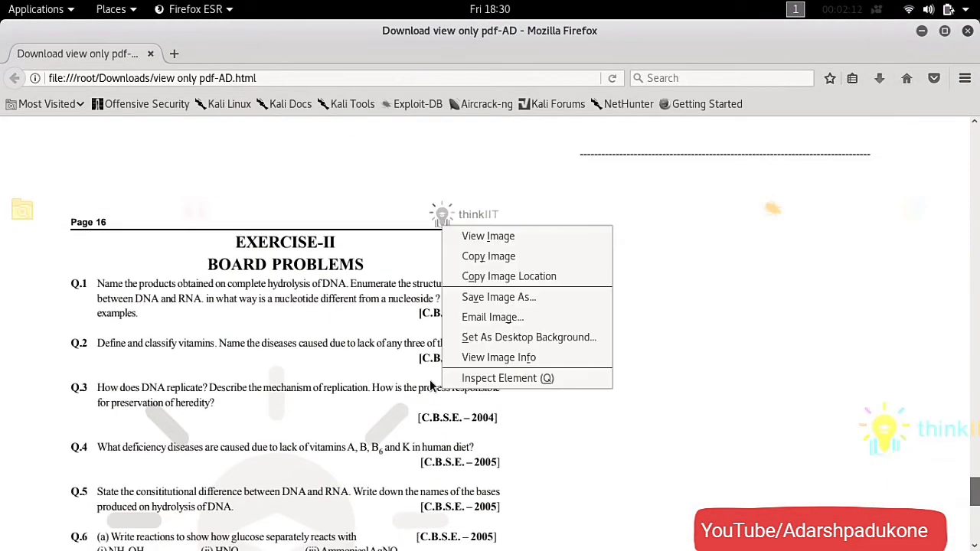
click(491, 306)
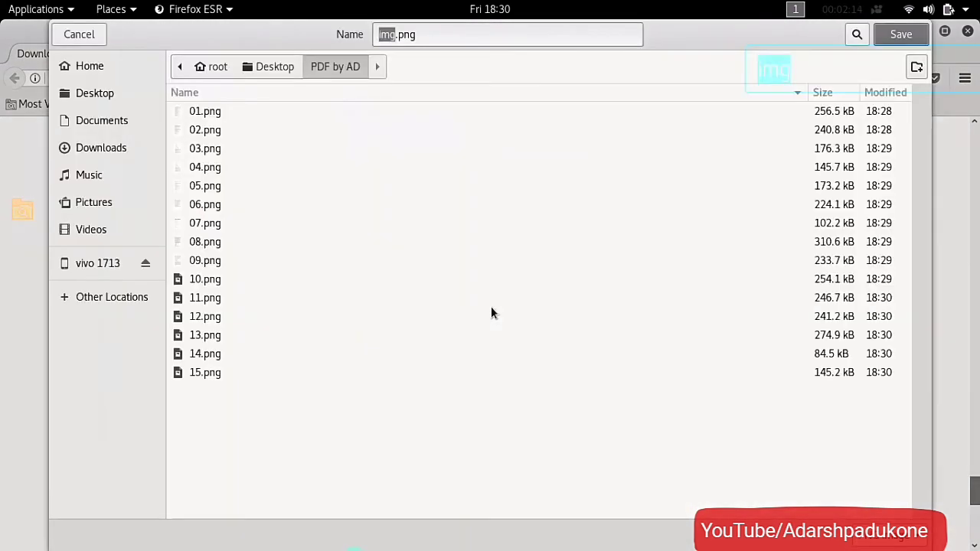
text(16)
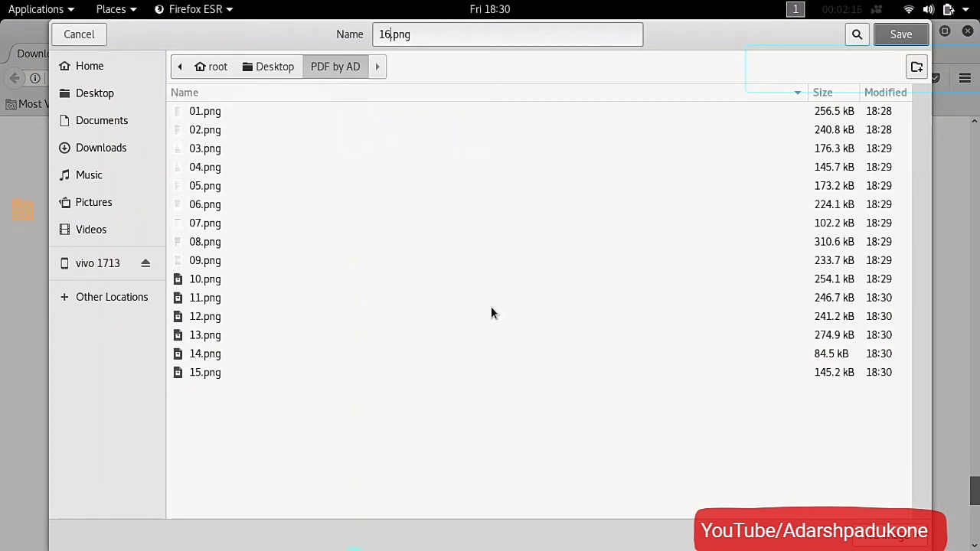
key(Return)
- Save the page 17 image as 17.png in the PDF by AD folder
scroll(376, 408, down, 10)
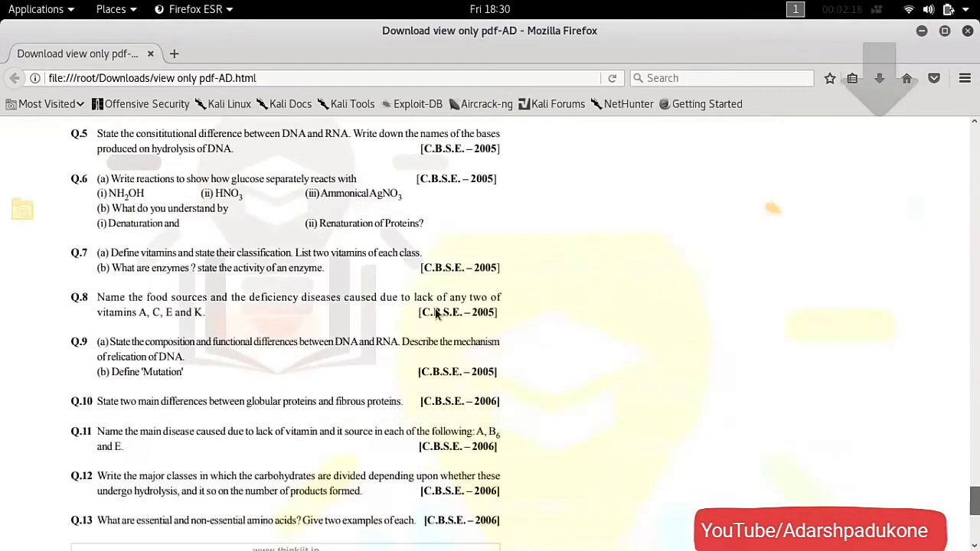
scroll(376, 402, down, 1)
right_click(377, 400)
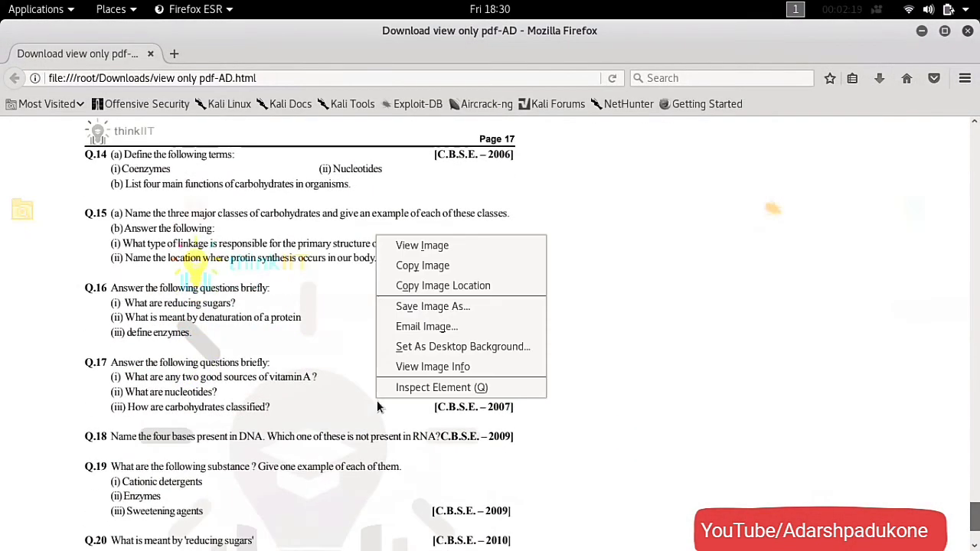
click(457, 307)
text(1)
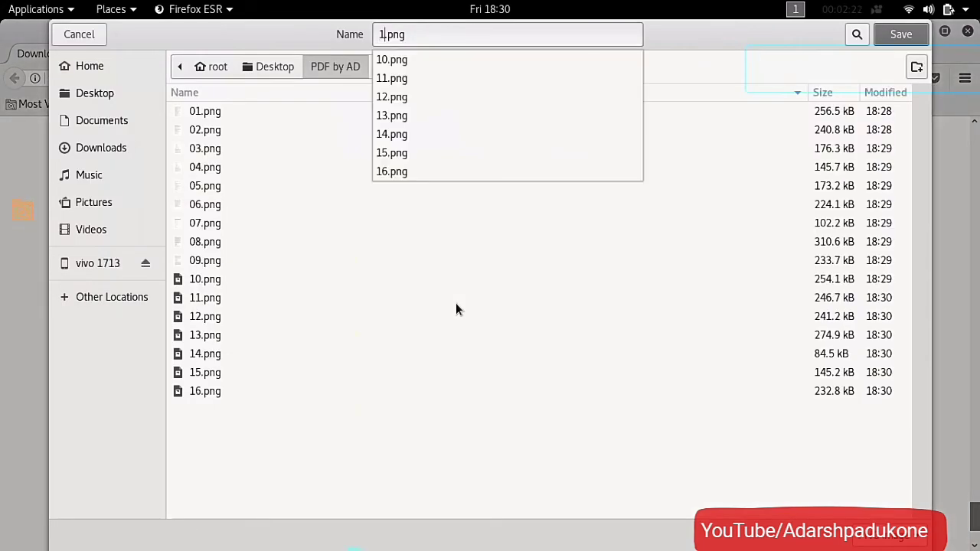
text(7)
key(Return)
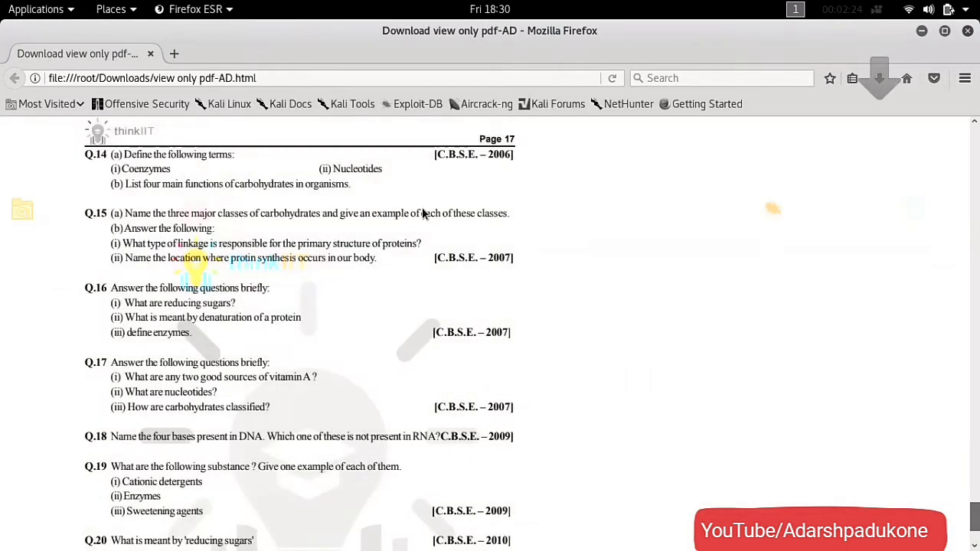
- Close the browser after checking the end of the document, and open the PDF by AD folder from the desktop
scroll(364, 503, down, 5)
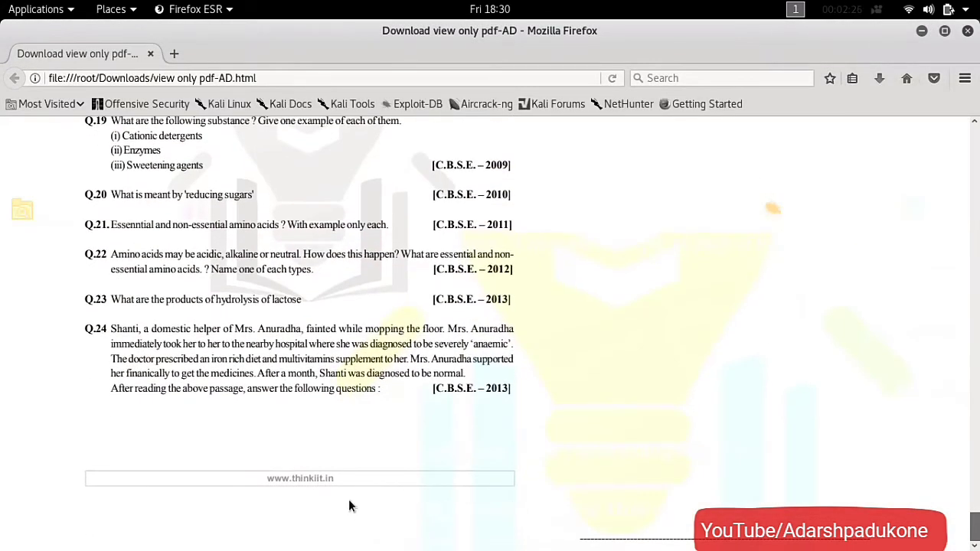
scroll(202, 299, up, 8)
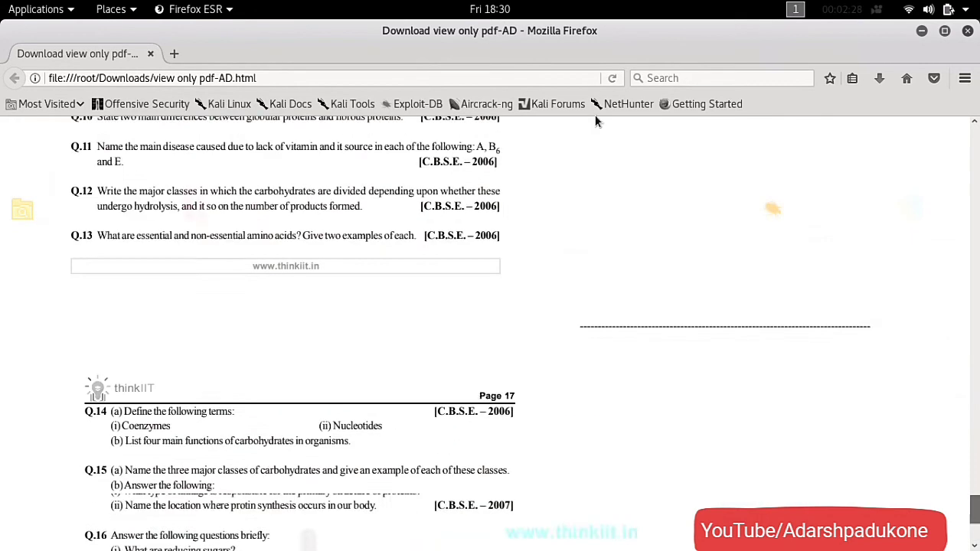
click(968, 31)
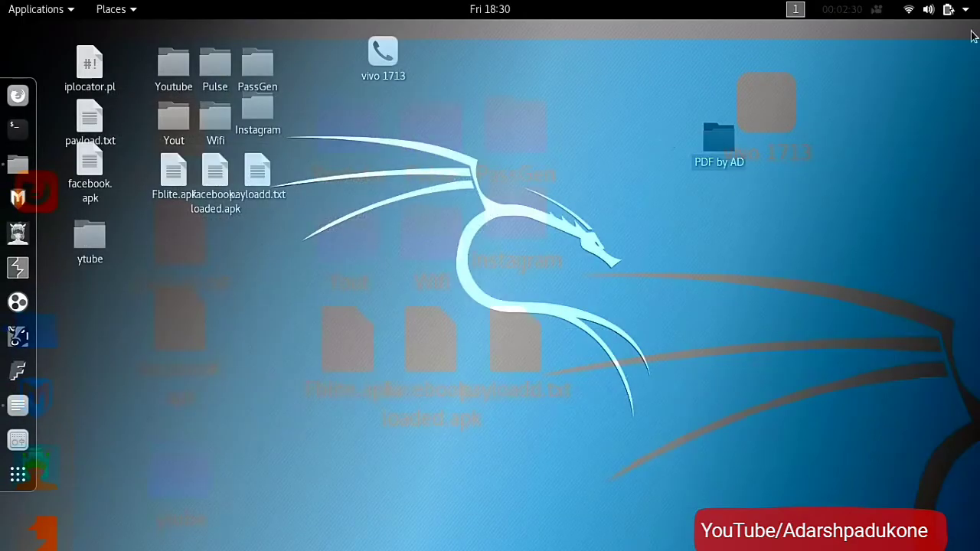
double_click(735, 162)
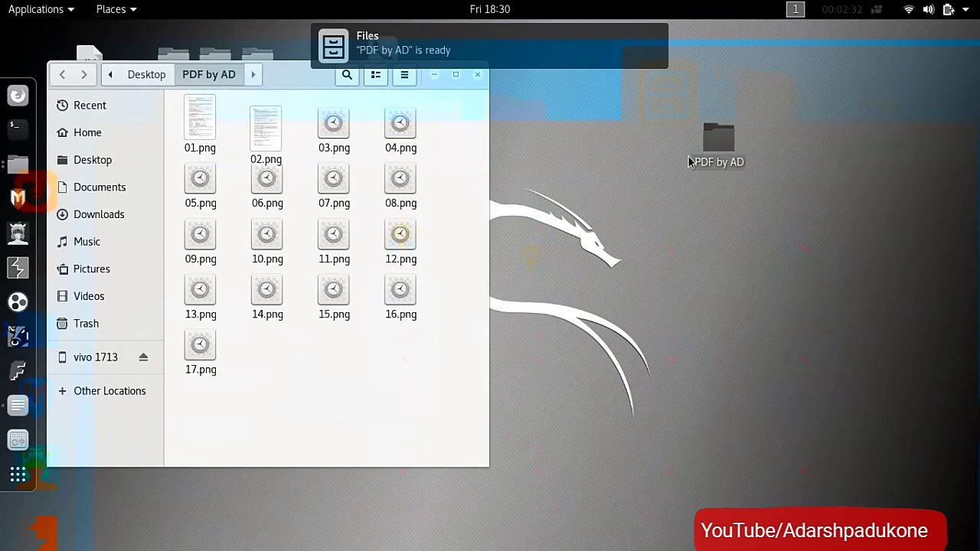
drag(319, 93, 548, 117)
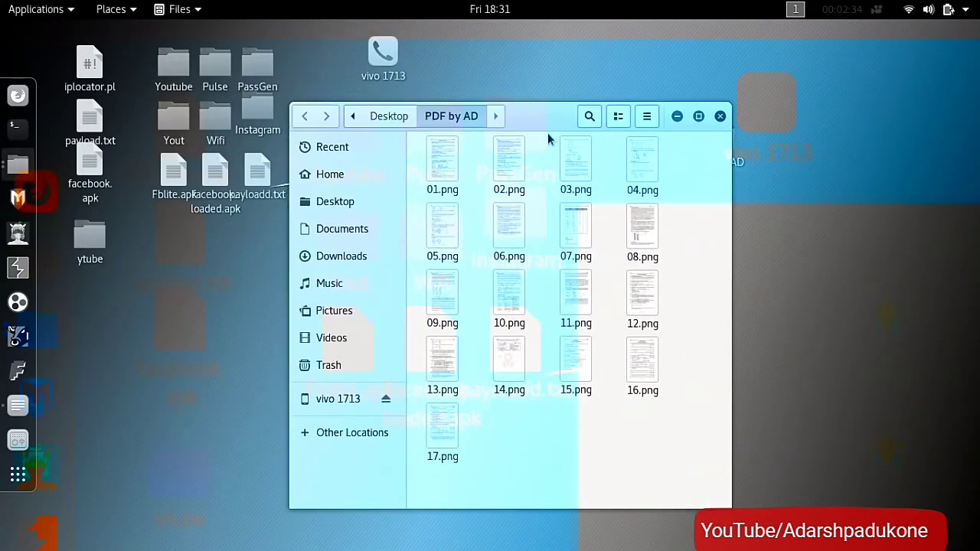
- View 01.png enlarged in the image viewer, check its file type, browse the following page images, and close the viewer
right_click(441, 175)
click(467, 178)
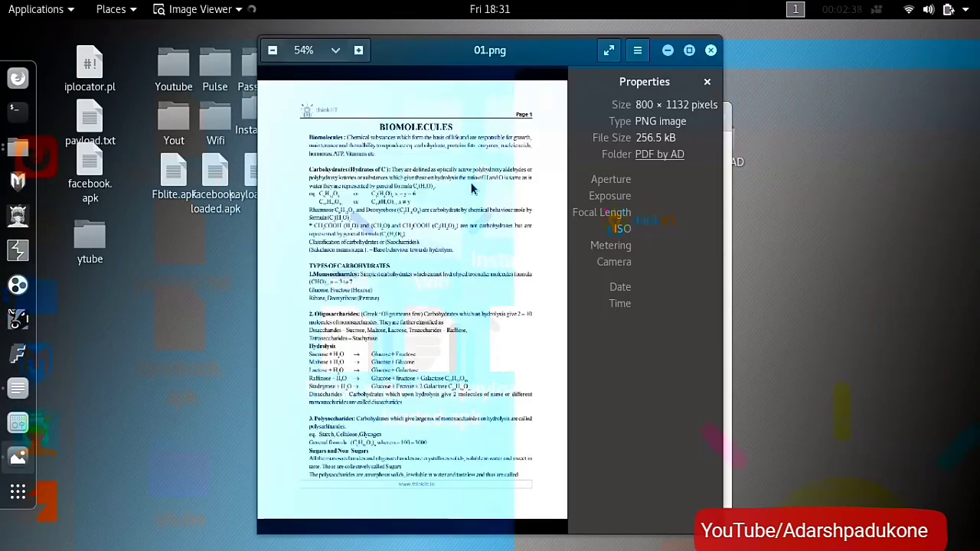
click(689, 50)
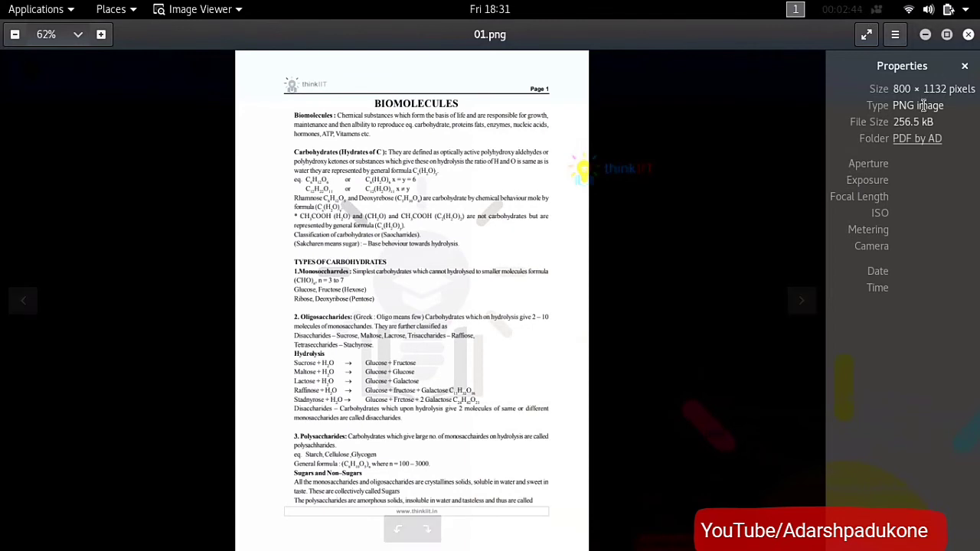
drag(893, 107, 927, 109)
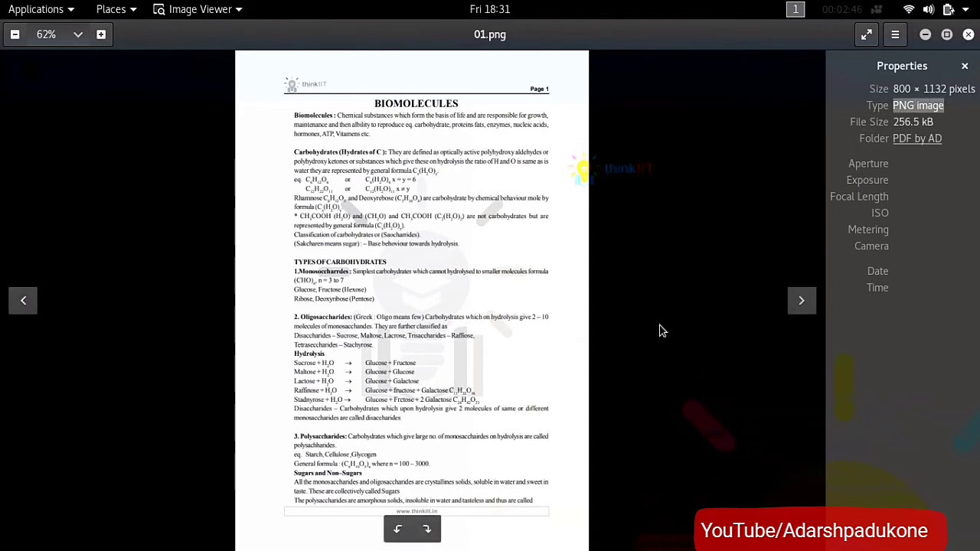
click(798, 304)
click(814, 311)
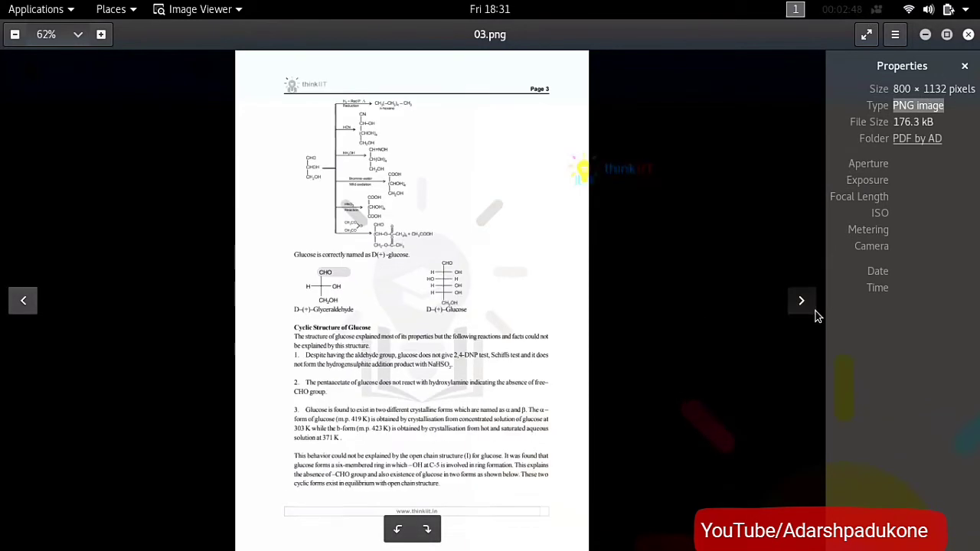
click(813, 311)
click(969, 35)
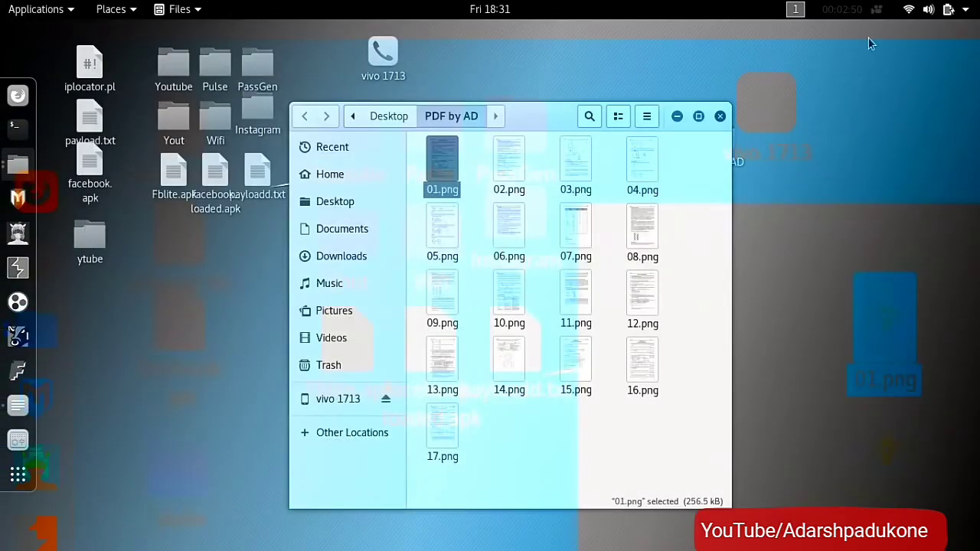
click(877, 11)
click(866, 48)
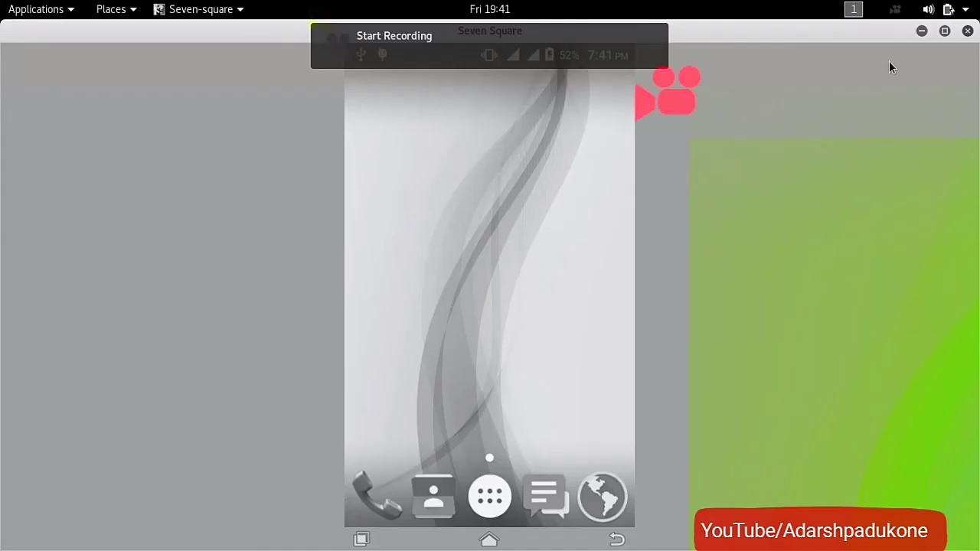
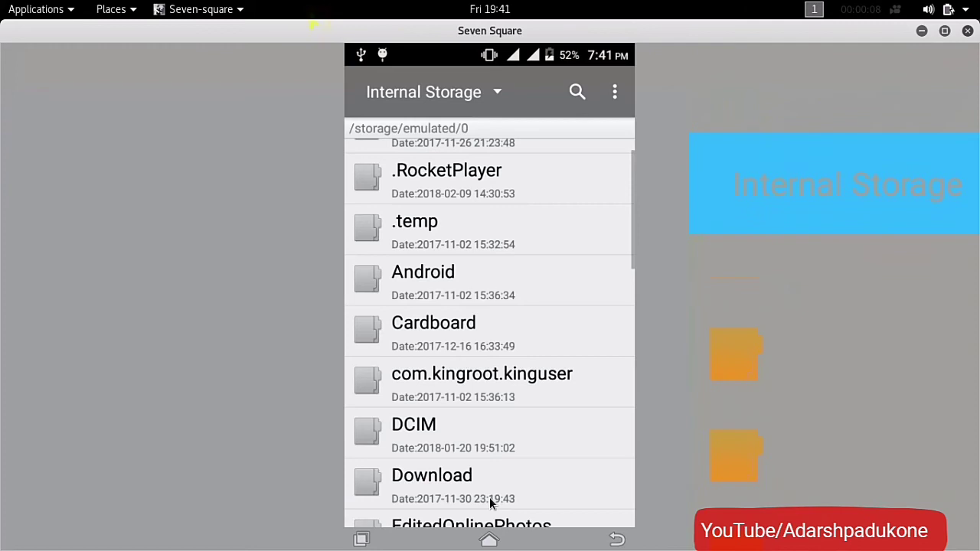
- In the phone mirrored in Seven Square, look through the numbered PNGs in the internal storage's PDF by AD folder
scroll(489, 497, down, 4)
scroll(489, 501, down, 3)
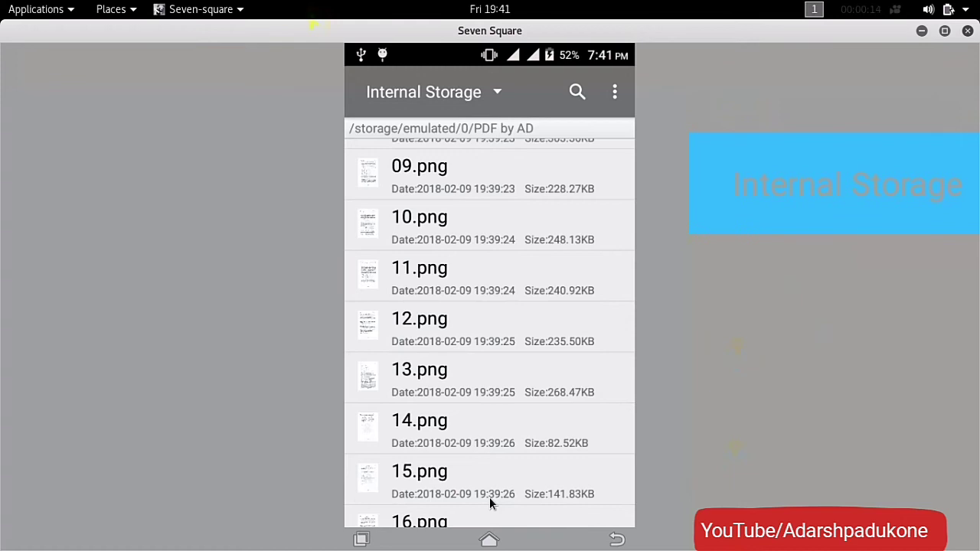
scroll(490, 502, down, 1)
scroll(490, 502, up, 6)
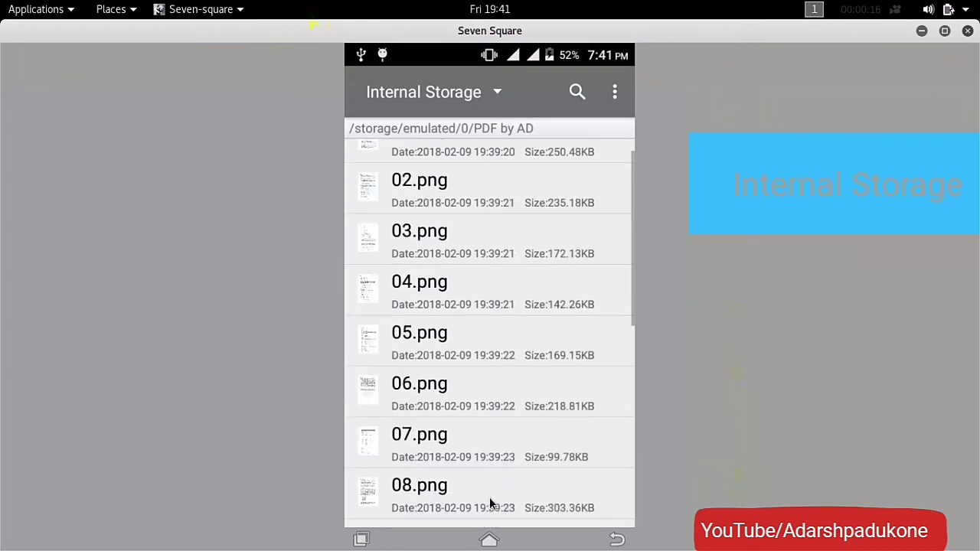
scroll(490, 500, up, 1)
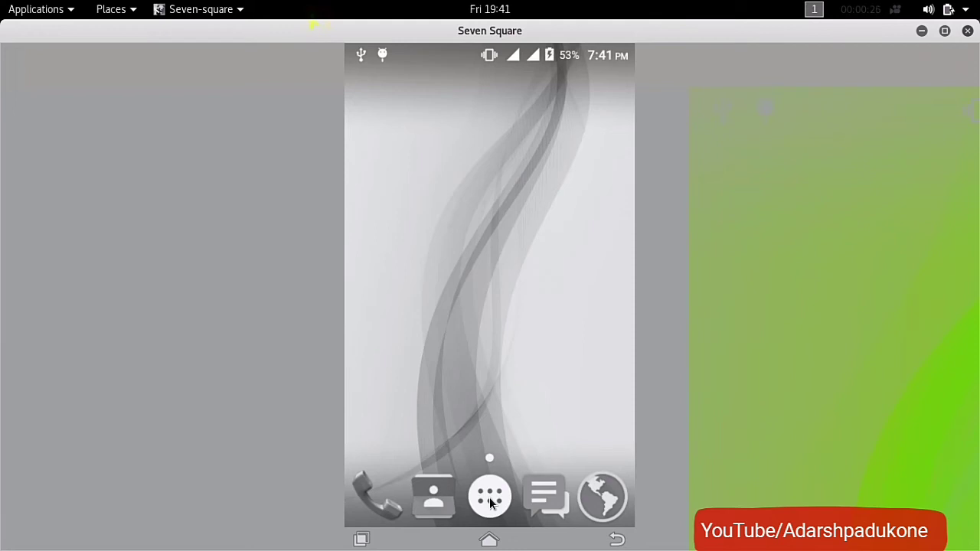
- Launch the Photo Editor app on the phone and open its Create PDF tool
click(490, 500)
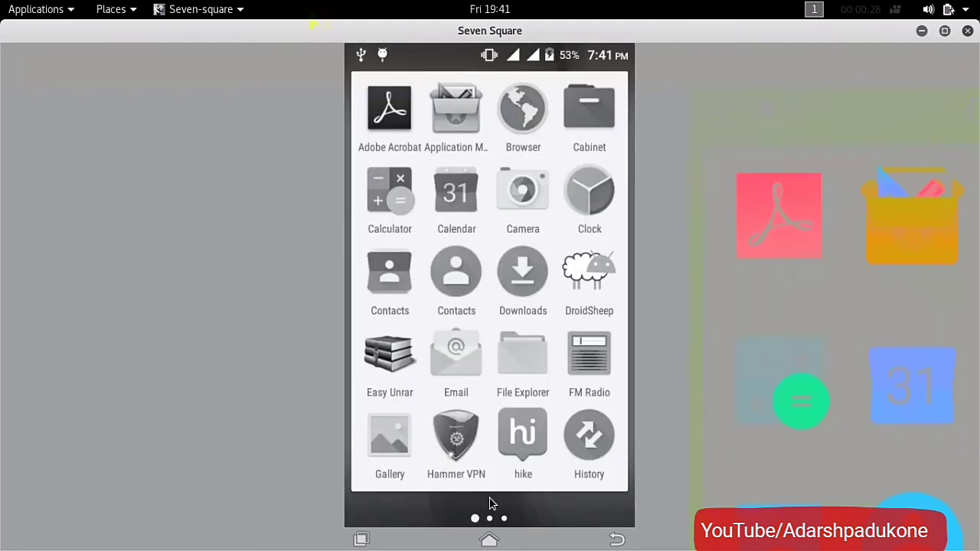
scroll(490, 502, down, 1)
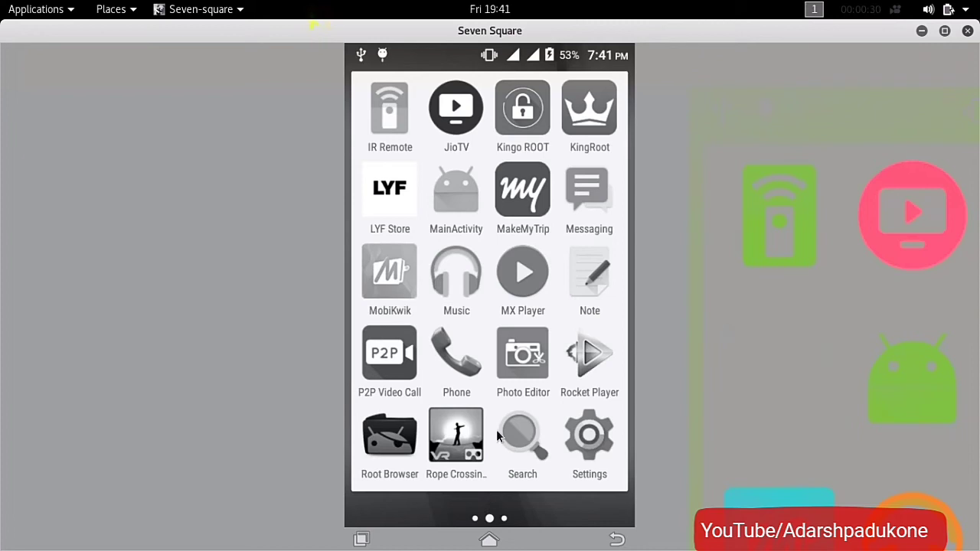
click(510, 354)
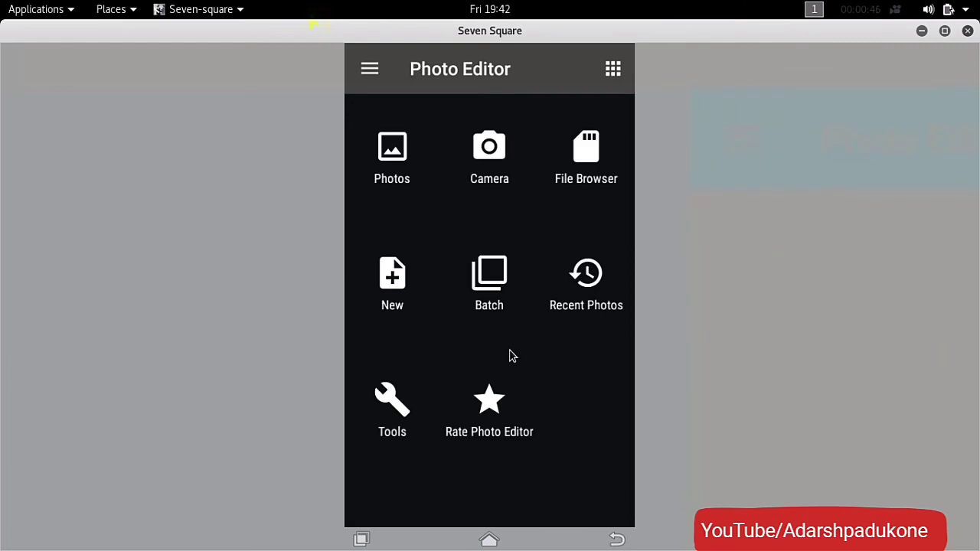
click(381, 410)
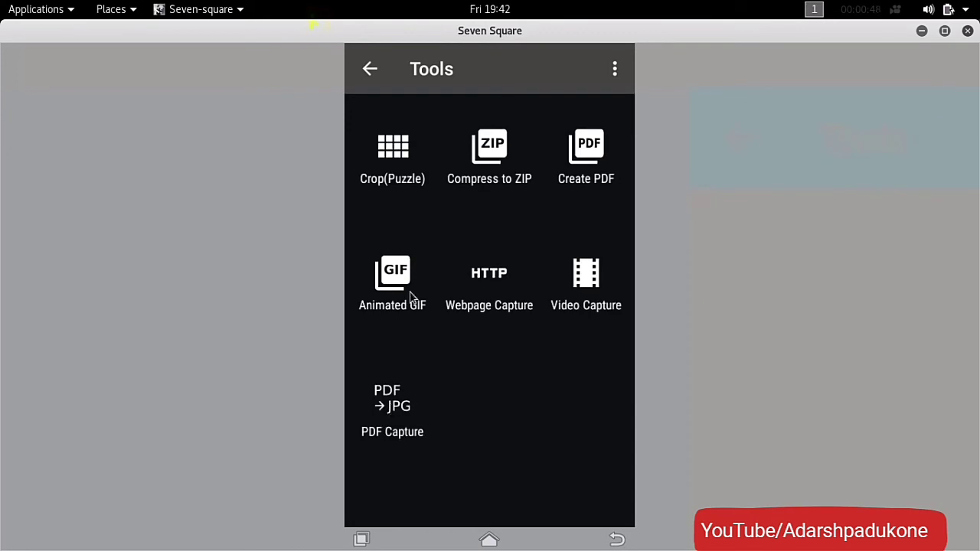
click(368, 70)
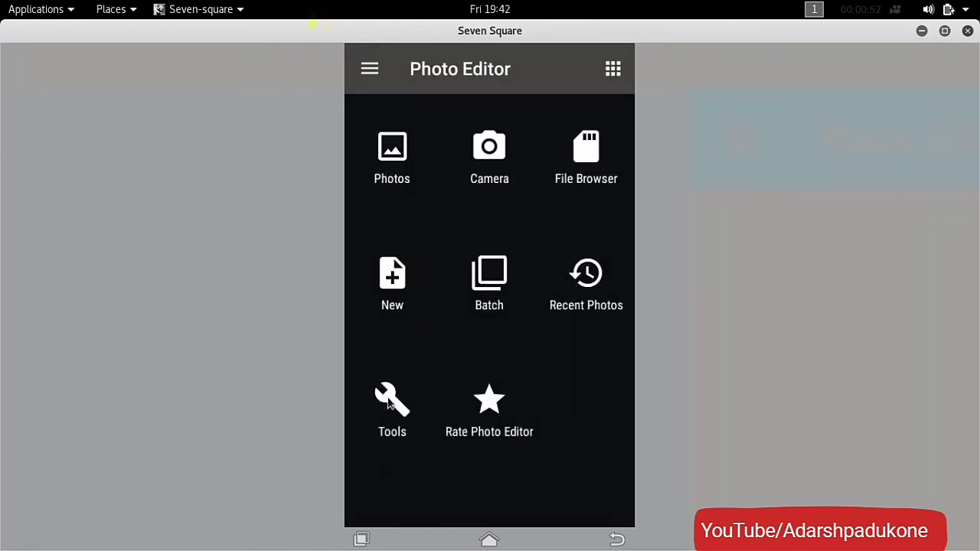
click(391, 400)
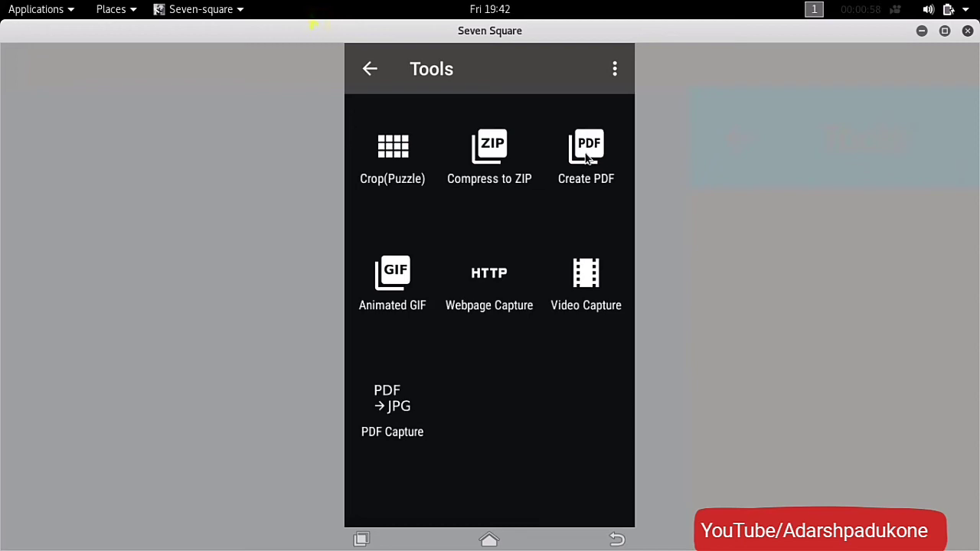
click(587, 153)
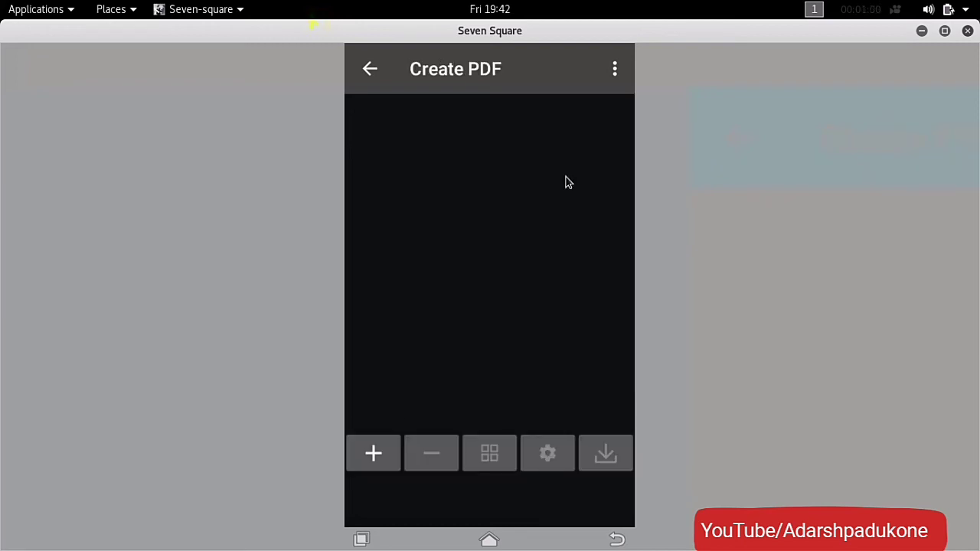
- Add all the PNG page images from the phone's PDF by AD folder to the new PDF
click(374, 455)
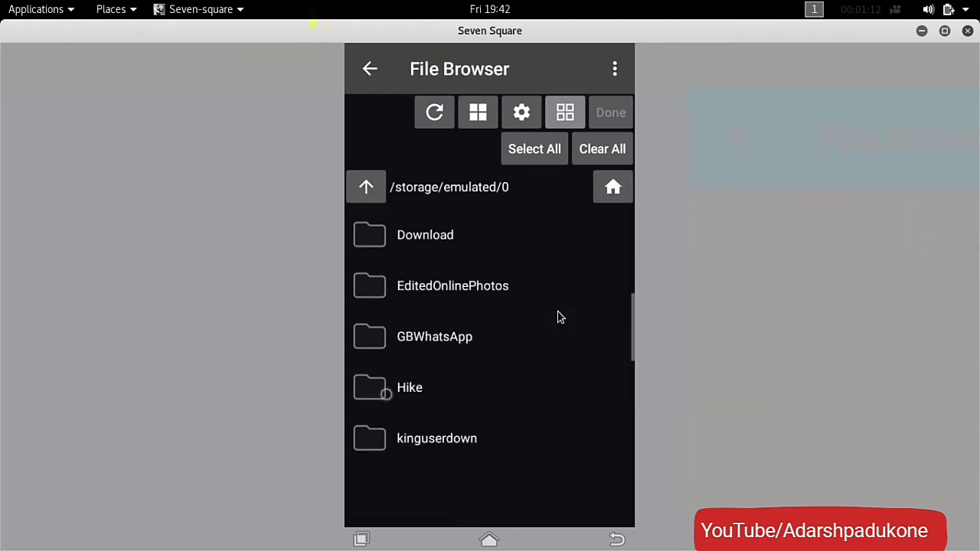
click(559, 317)
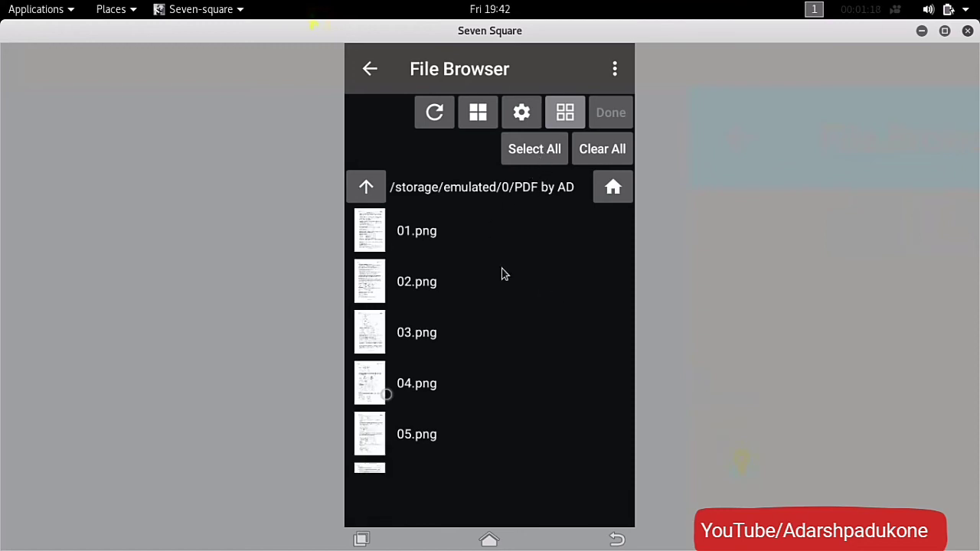
scroll(504, 274, down, 5)
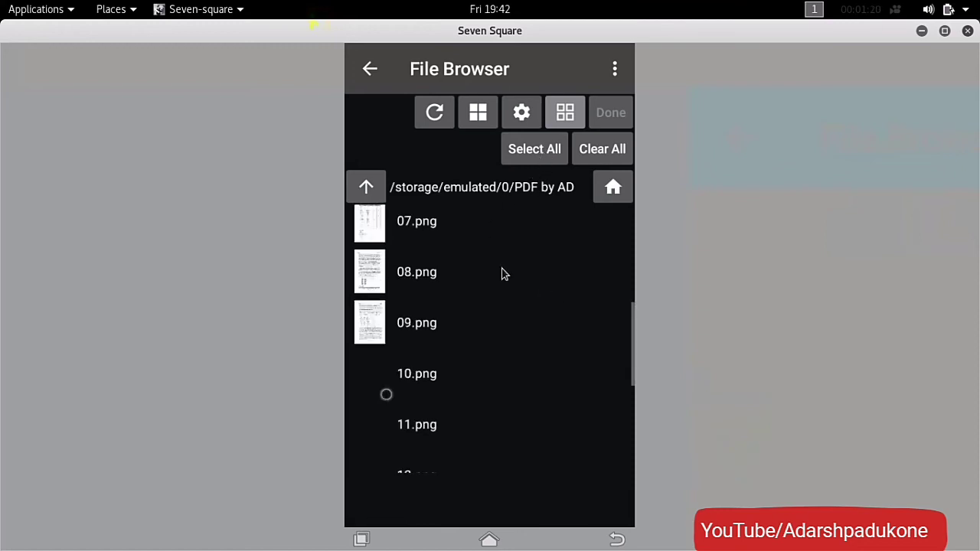
scroll(502, 273, down, 3)
scroll(501, 273, up, 6)
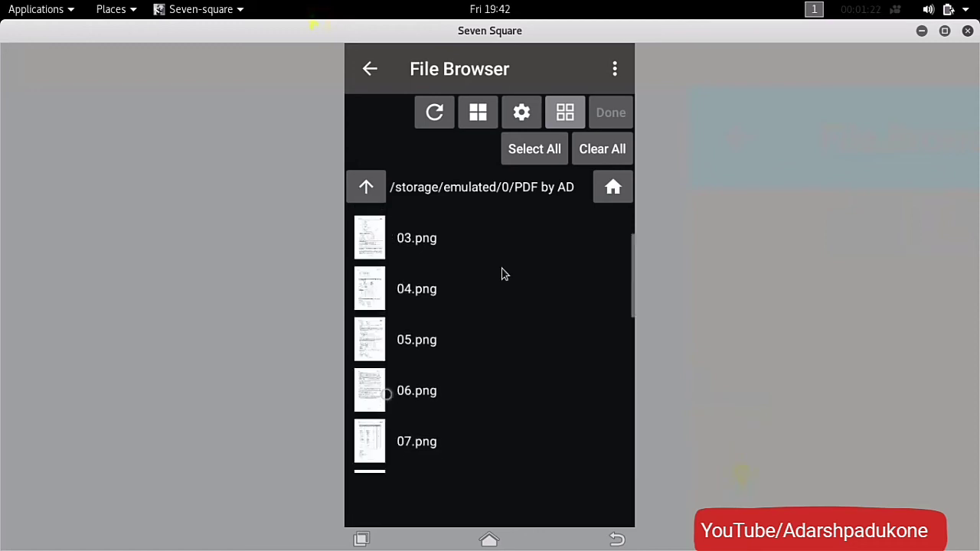
click(534, 149)
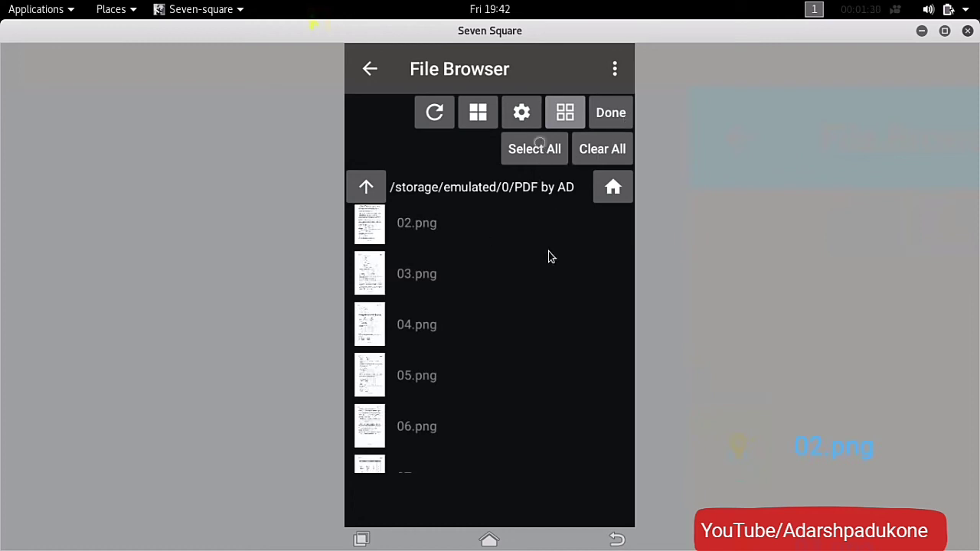
click(616, 118)
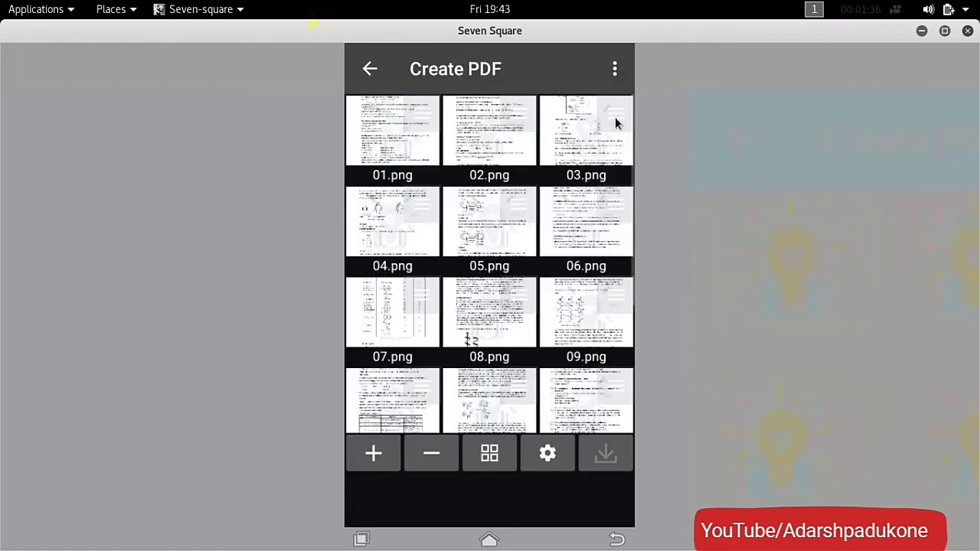
- Set the PDF's save options to quality 100 with the page size matched to the first image, and proceed to choosing the save location
click(548, 454)
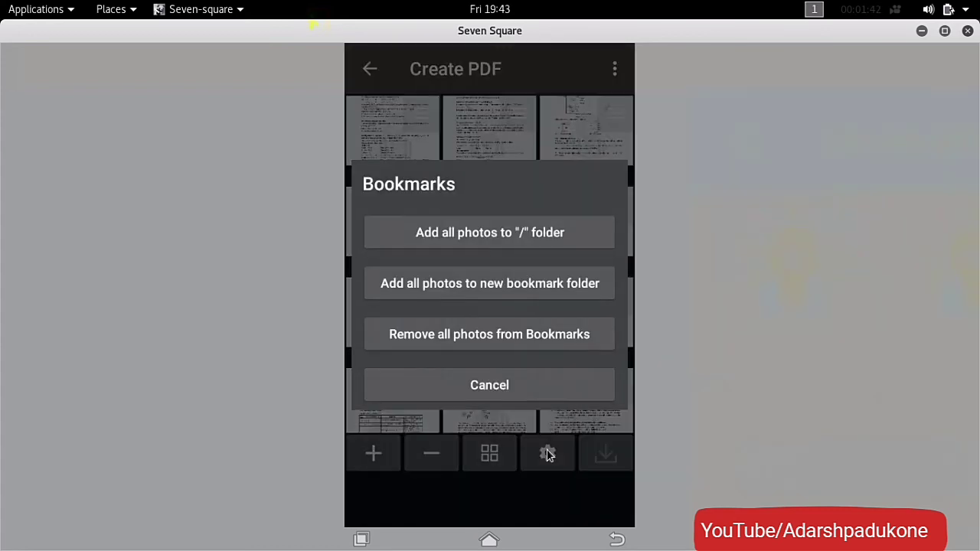
click(507, 387)
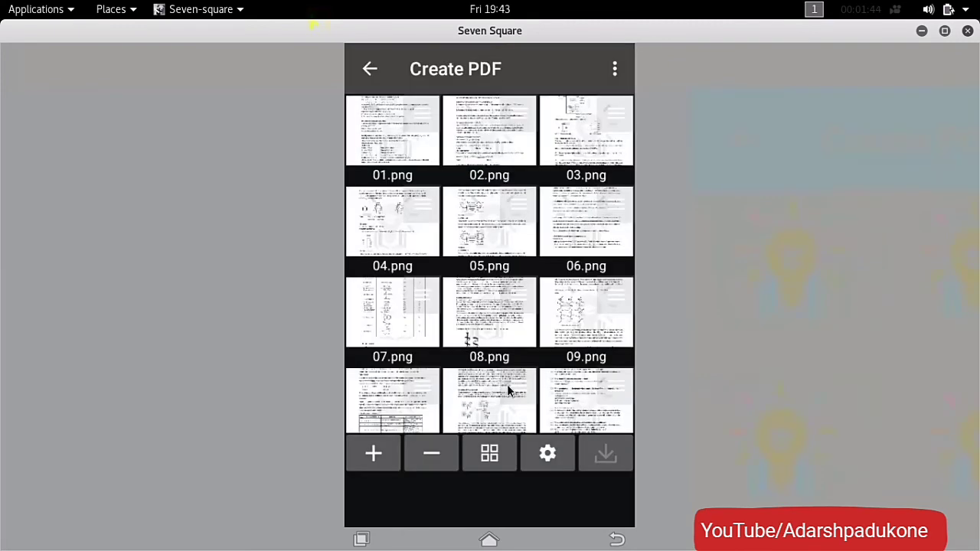
click(617, 462)
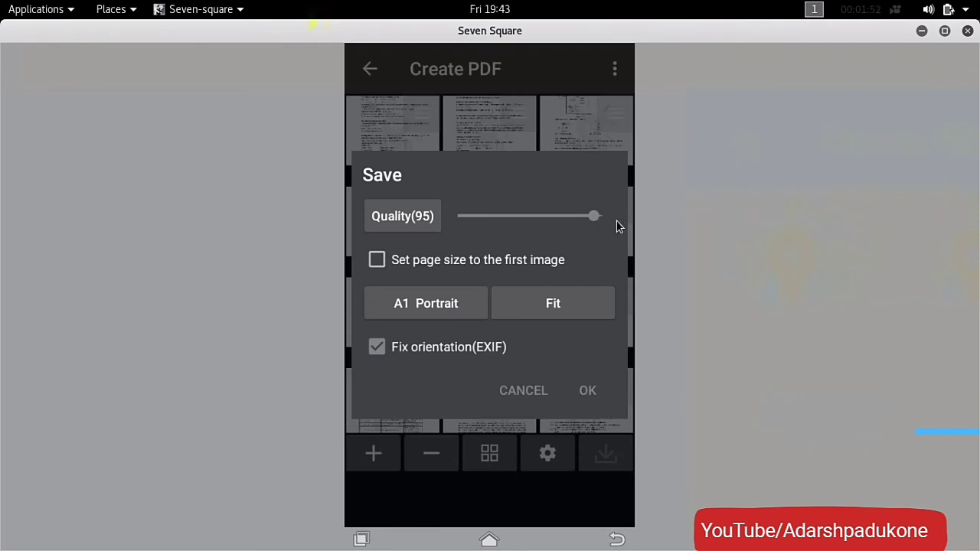
click(619, 226)
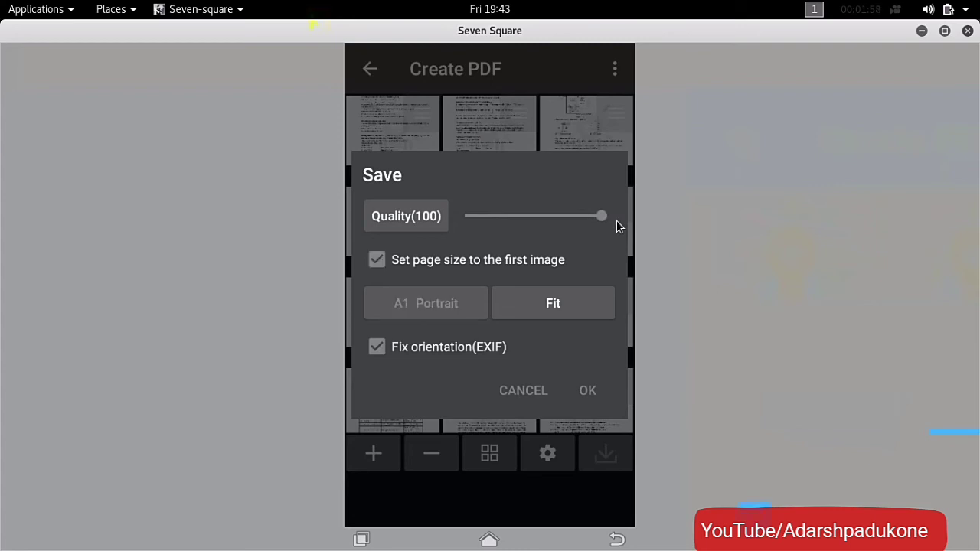
click(587, 396)
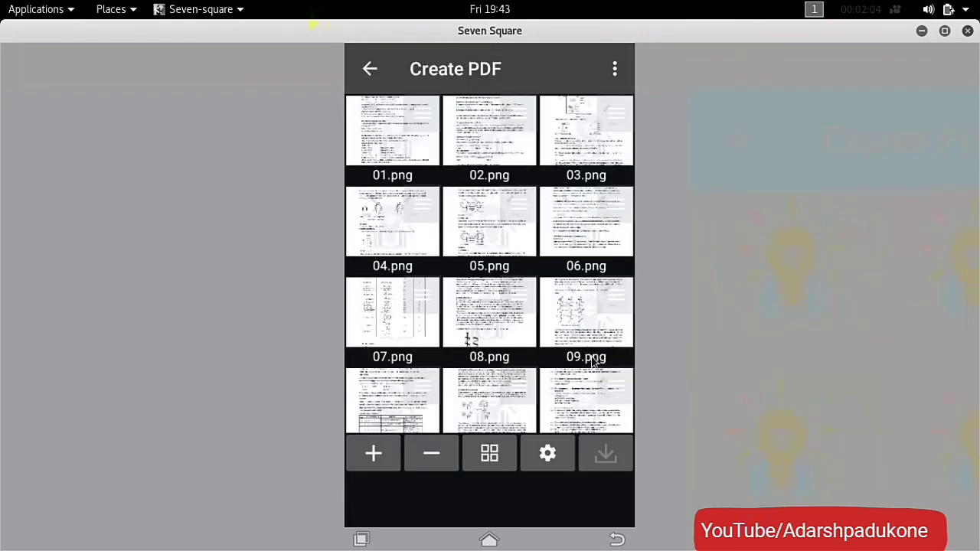
click(609, 455)
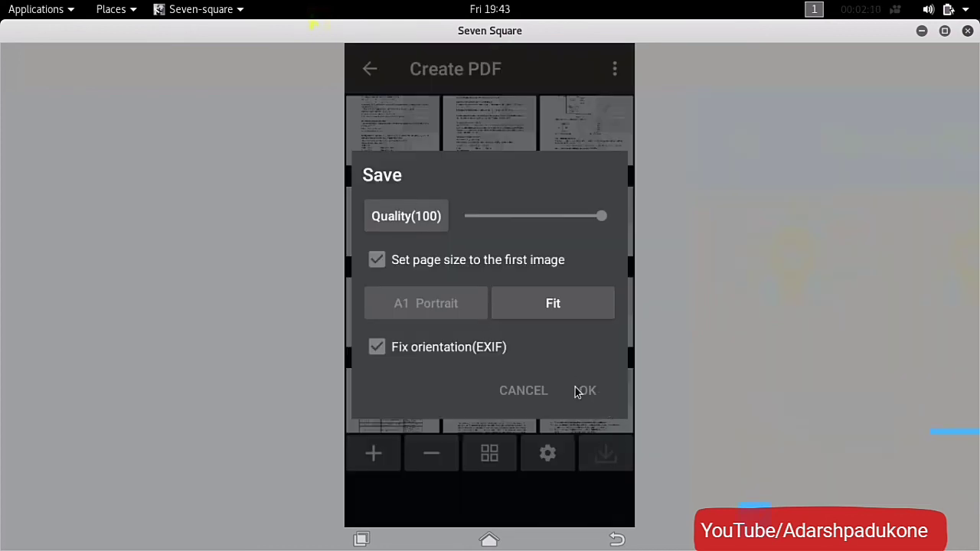
click(580, 390)
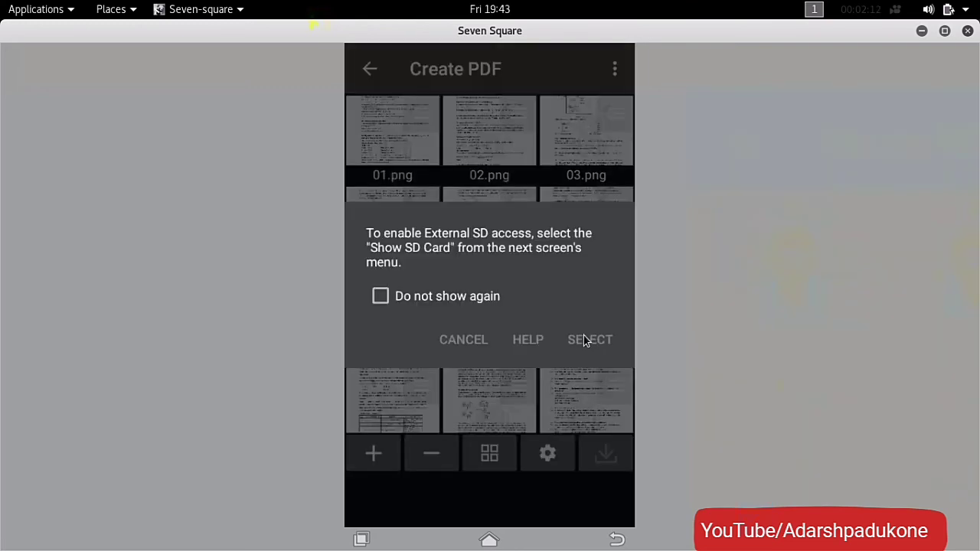
click(586, 340)
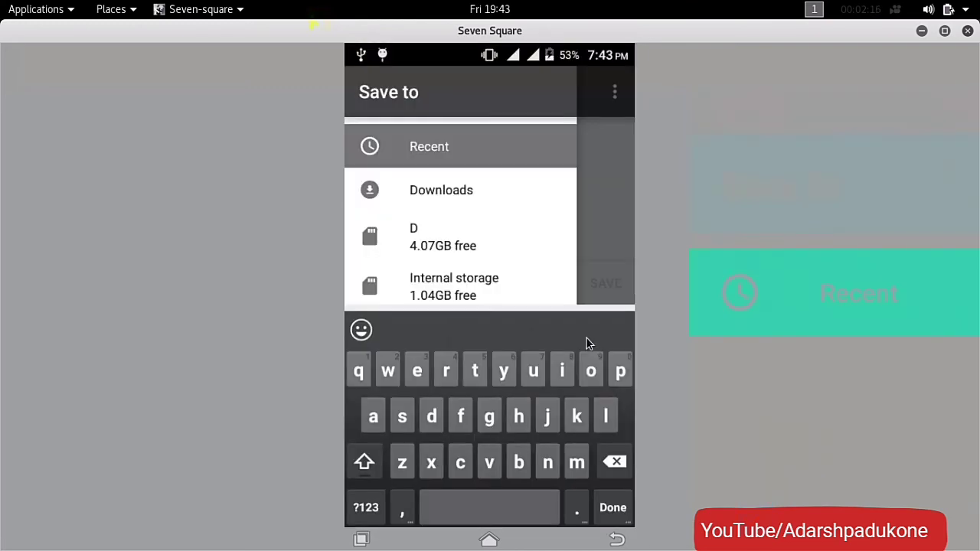
- Choose the PDF by AD folder in internal storage as the save location for the PDF
click(438, 243)
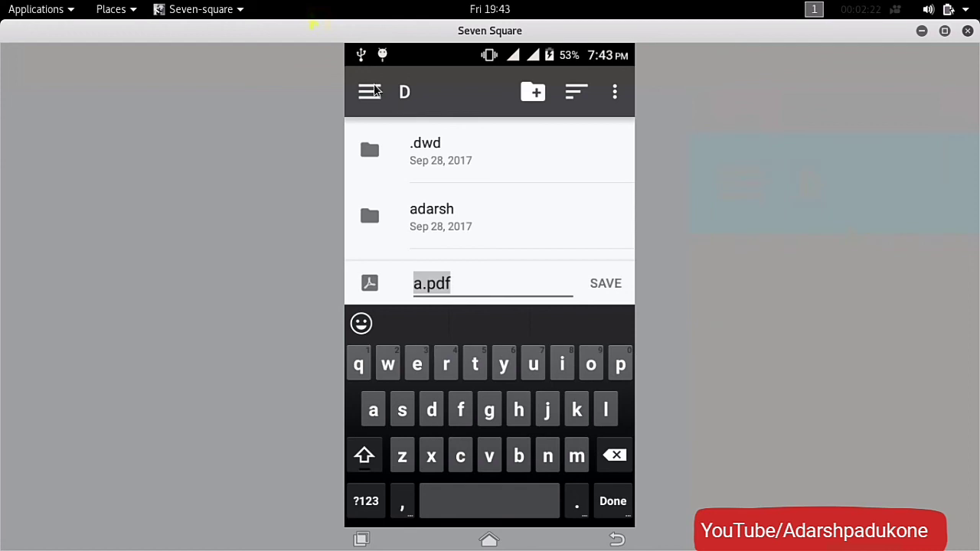
click(369, 94)
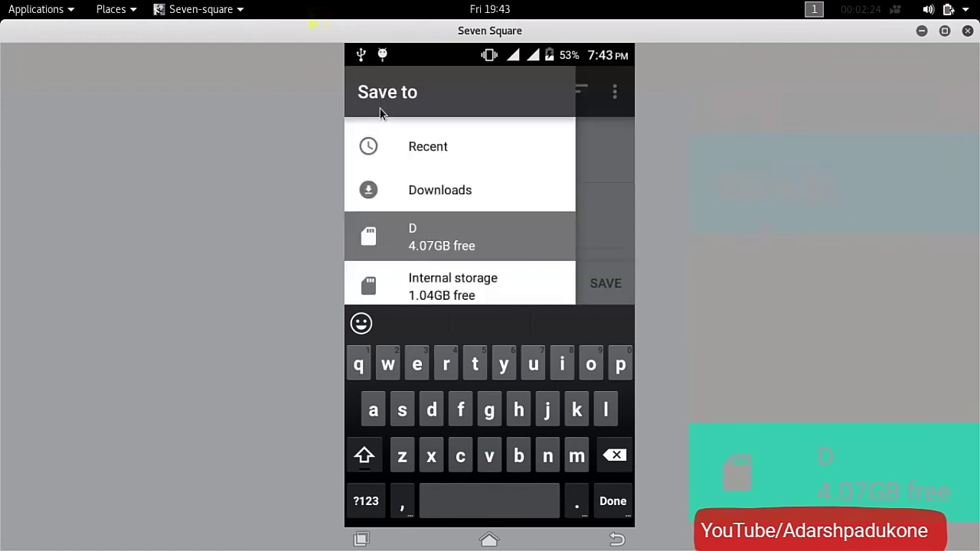
click(445, 286)
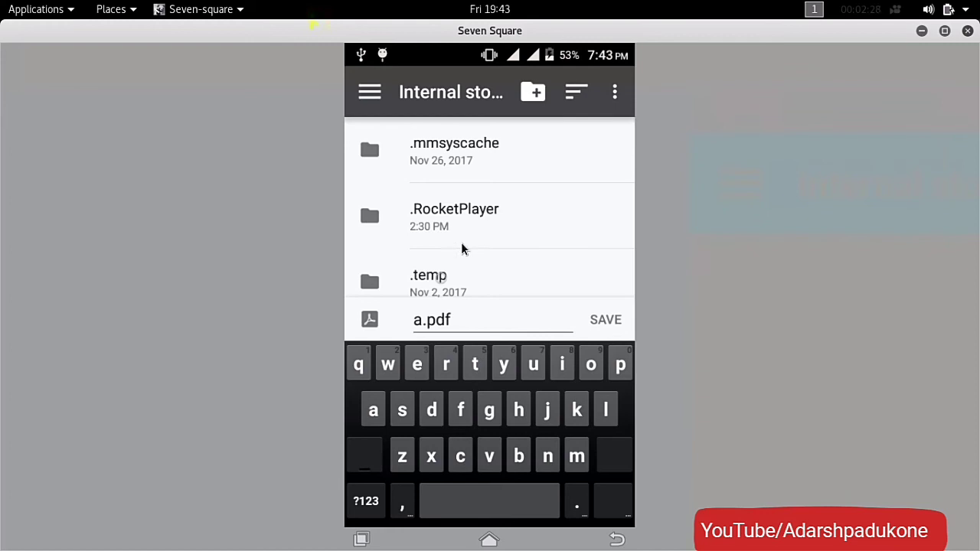
scroll(461, 249, down, 2)
scroll(461, 249, down, 5)
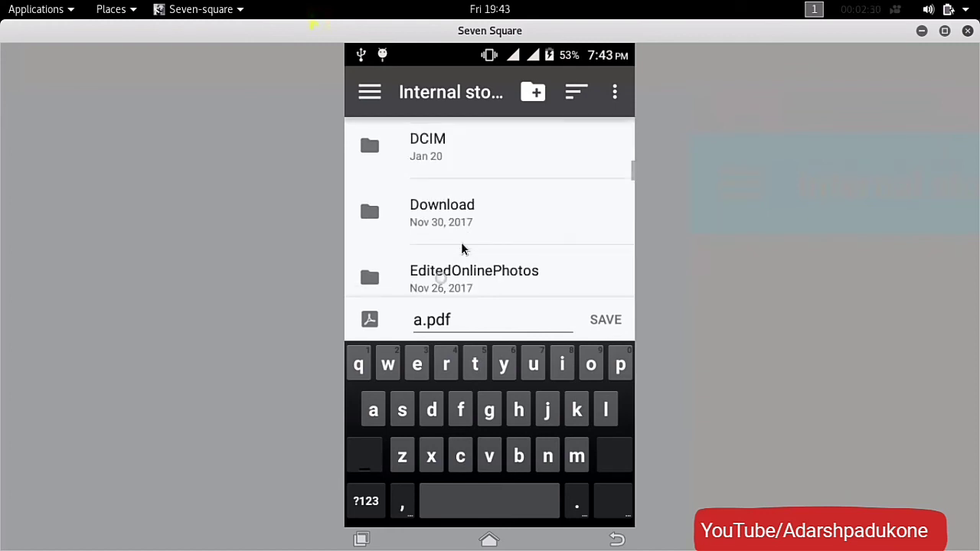
scroll(462, 249, down, 5)
click(462, 248)
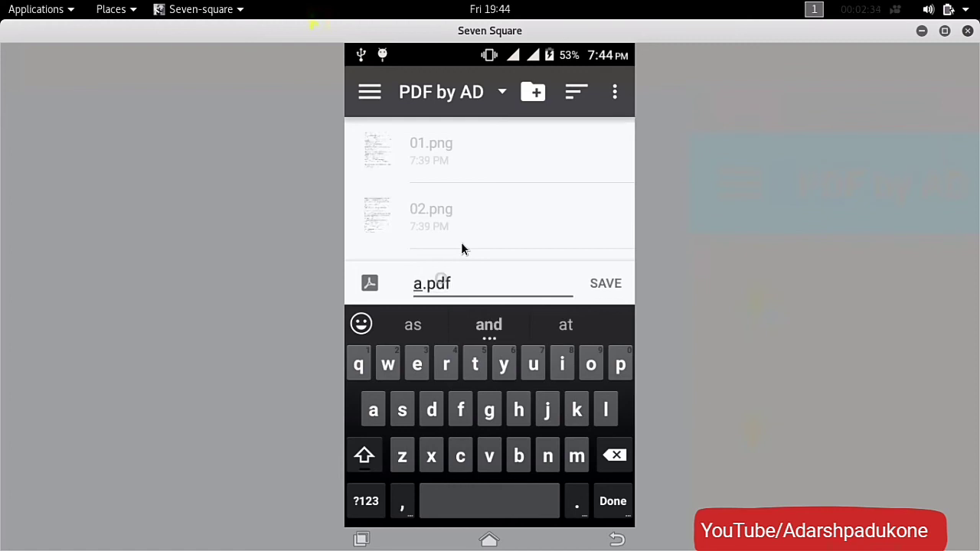
- Insert "pdf by" at the start of the suggested PDF file name
text(p)
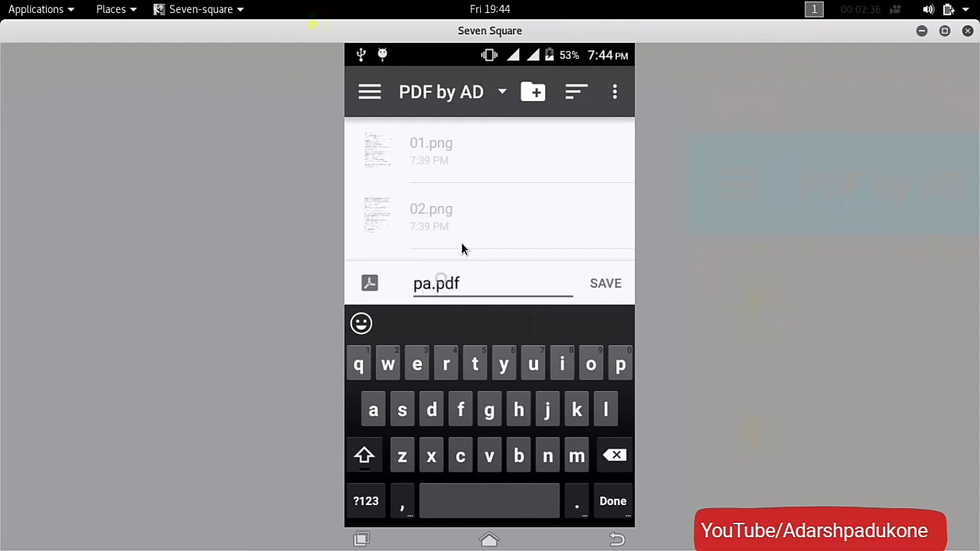
text(d)
text(f)
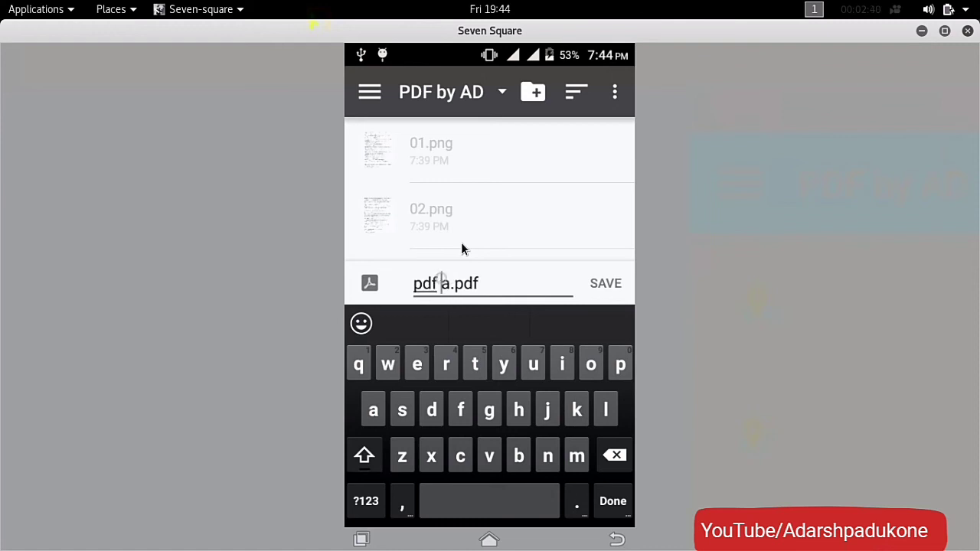
text( by)
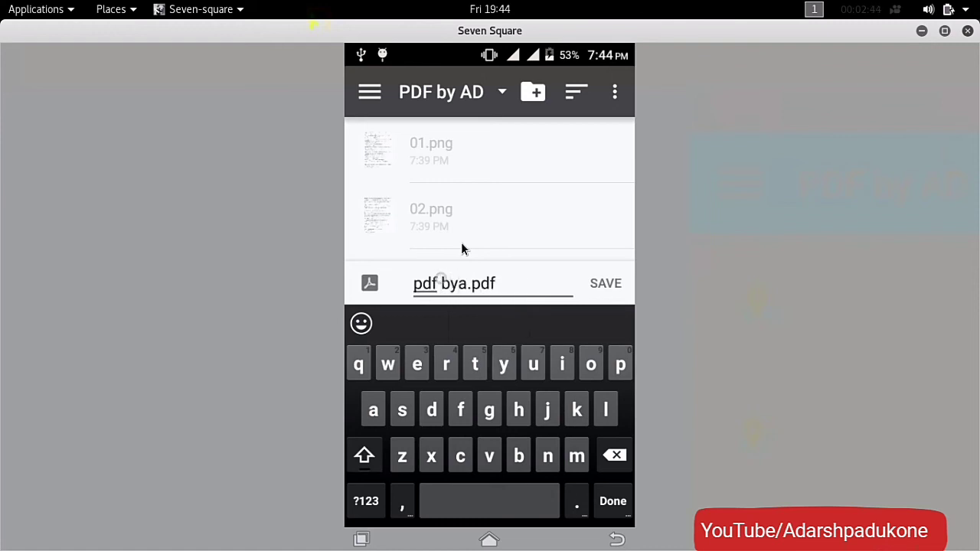
text(aa)
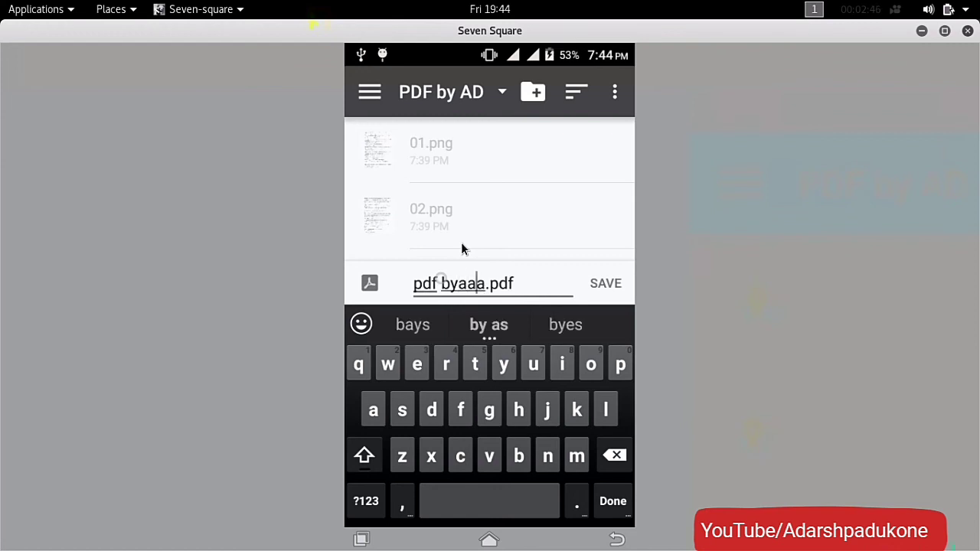
text(df)
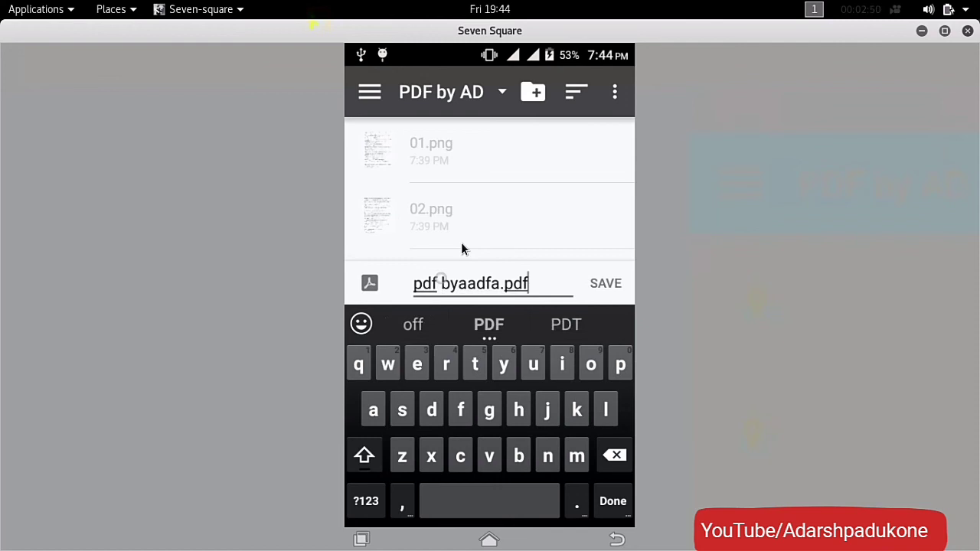
- Remove the mistyped letters before the pdf extension, complete the file name with "ad.", save the PDF, and close the export dialog
key(Left)
key(Left)
key(Left)
key(Left)
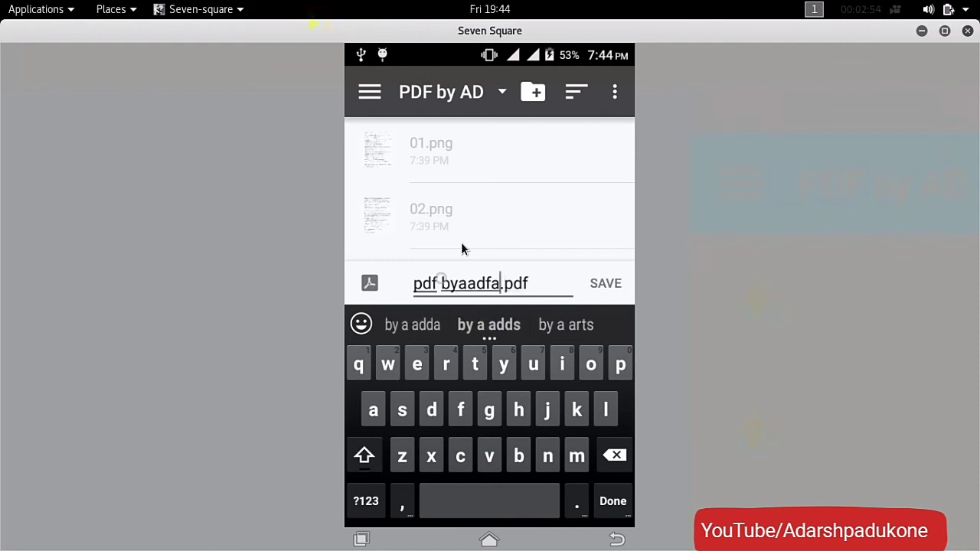
key(Left)
key(Left)
key(Right)
key(Right)
key(Right)
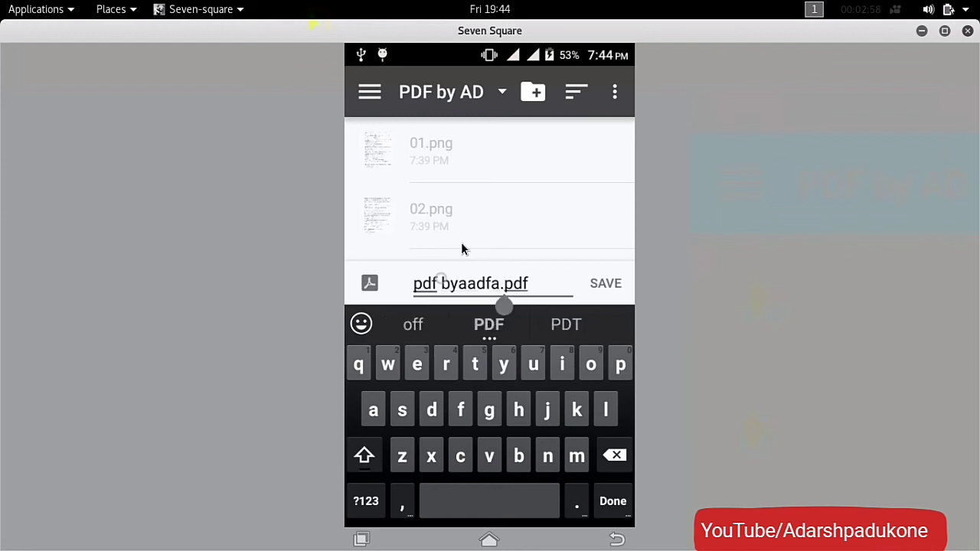
key(BackSpace)
key(BackSpace)
key(BackSpace)
key(BackSpace)
key(BackSpace)
key(BackSpace)
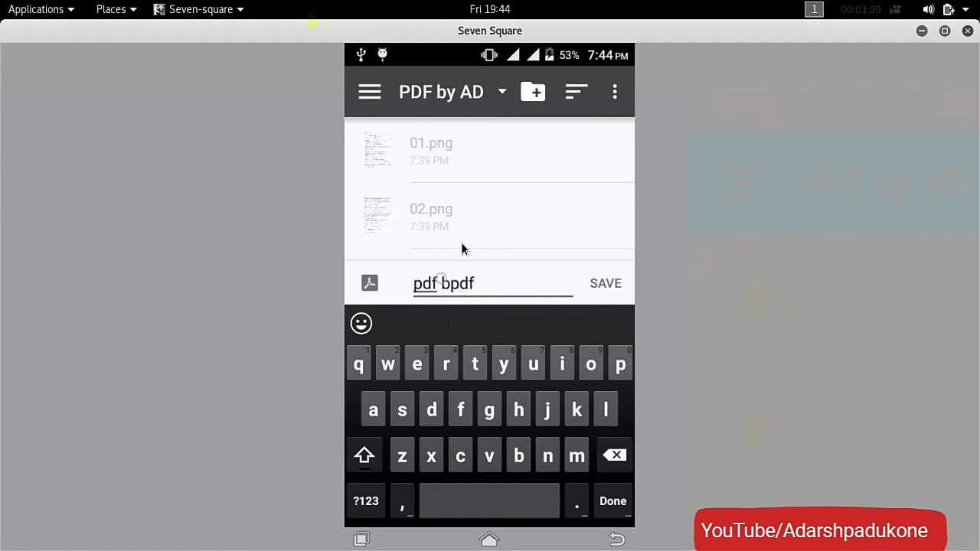
text(ad.)
key(Return)
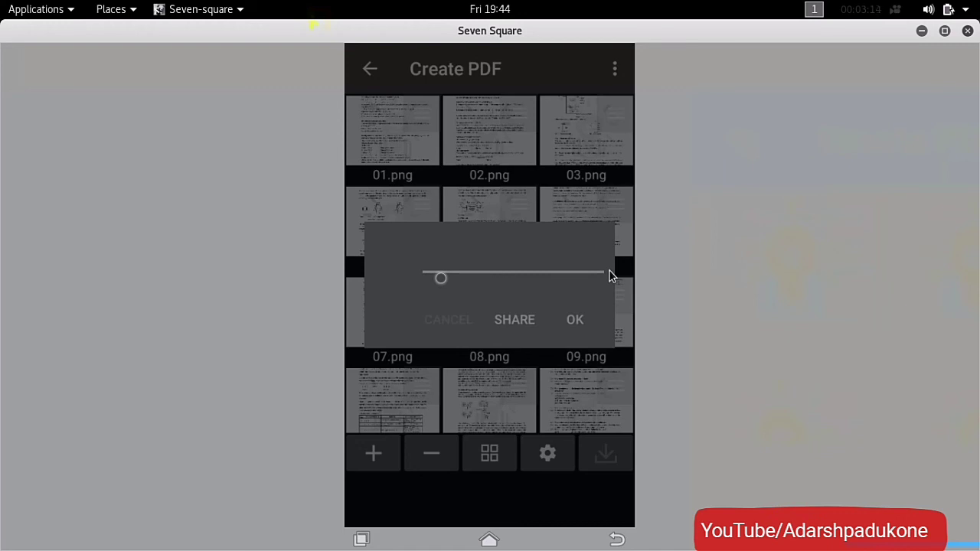
click(574, 321)
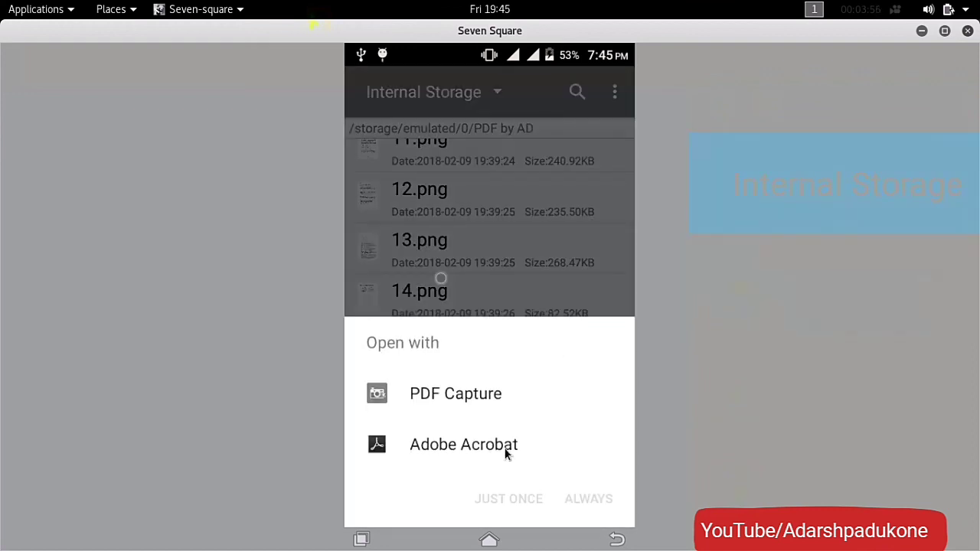
- Open the saved PDF from the PDF by AD folder in Adobe Acrobat and look through its pages
click(505, 453)
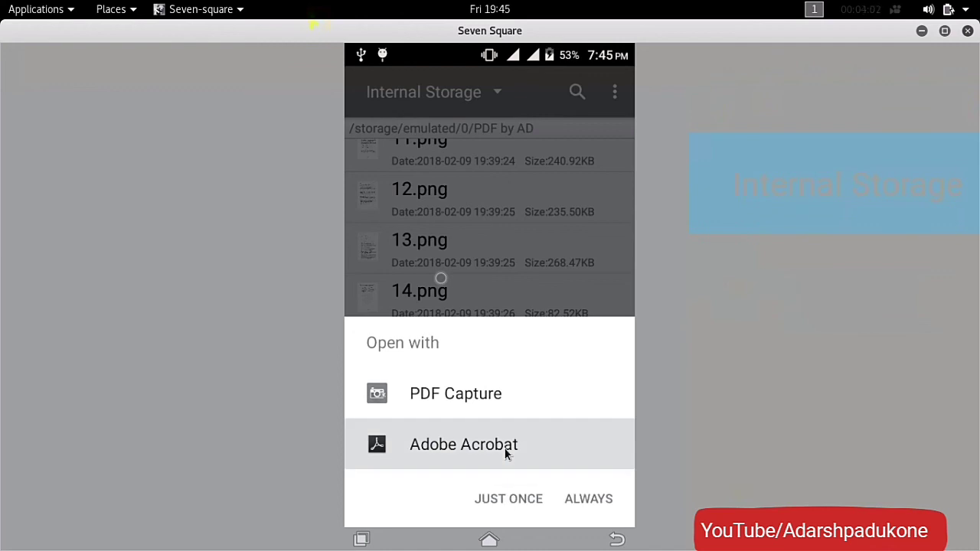
click(505, 453)
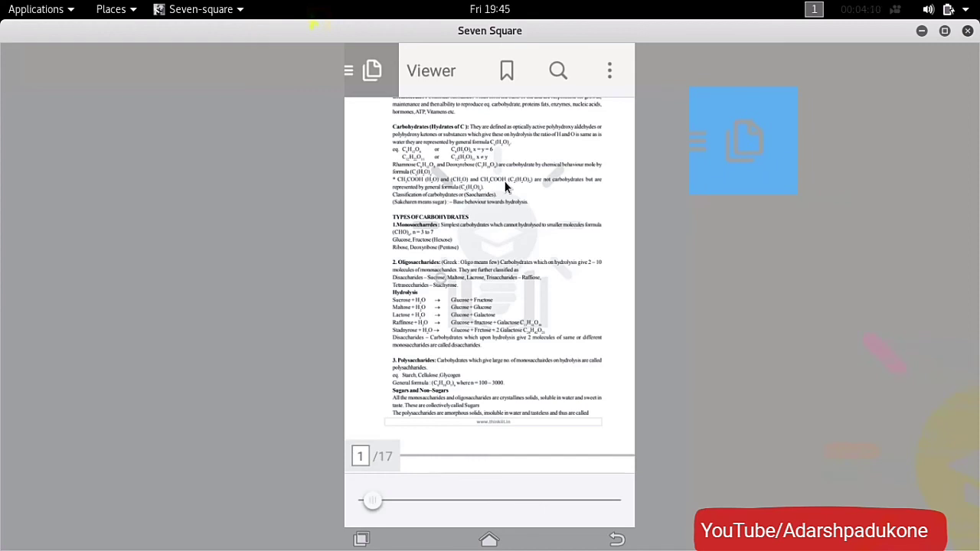
scroll(506, 186, down, 3)
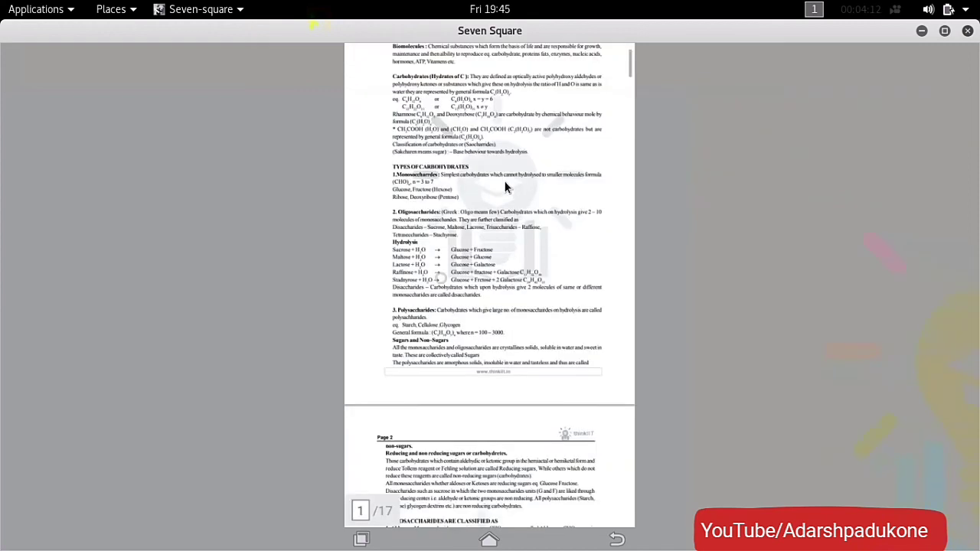
scroll(505, 186, down, 7)
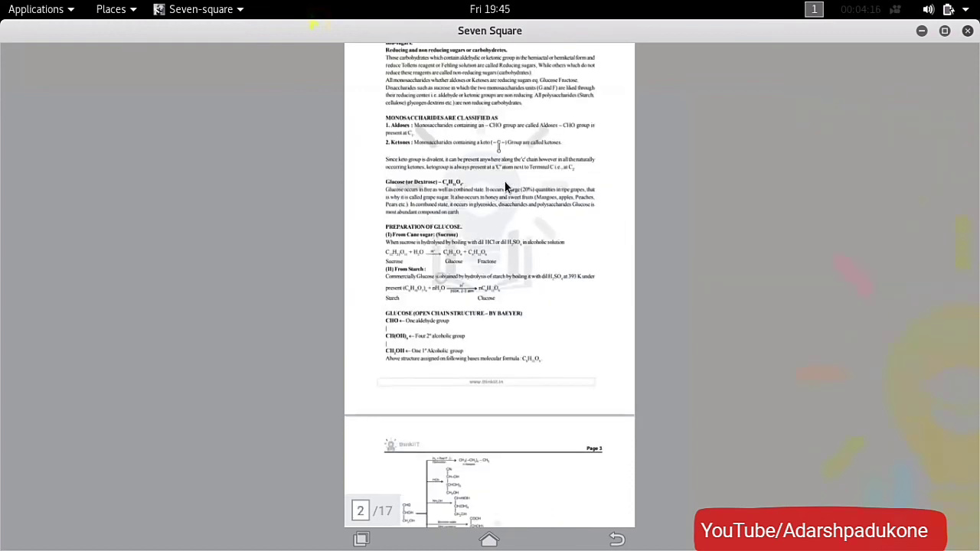
scroll(506, 186, down, 3)
scroll(506, 186, down, 11)
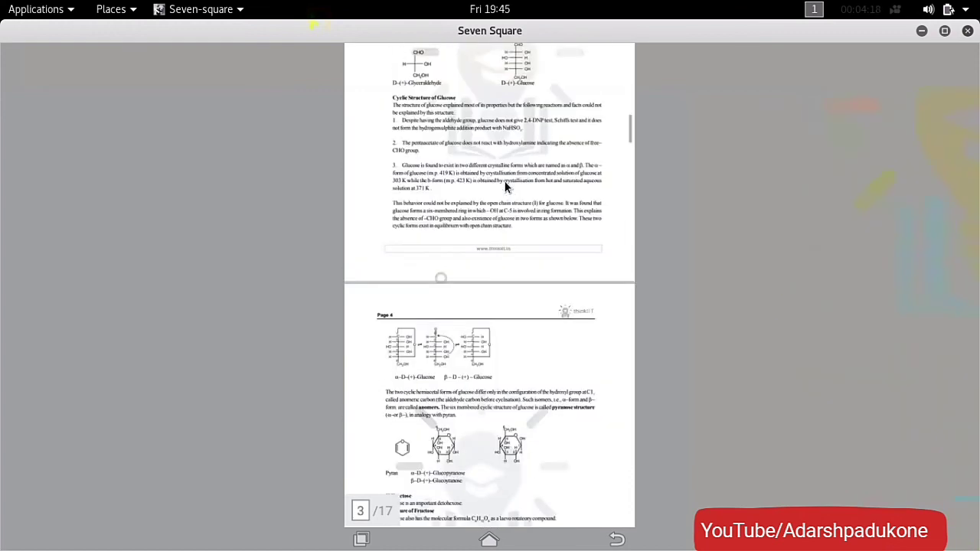
scroll(505, 186, down, 8)
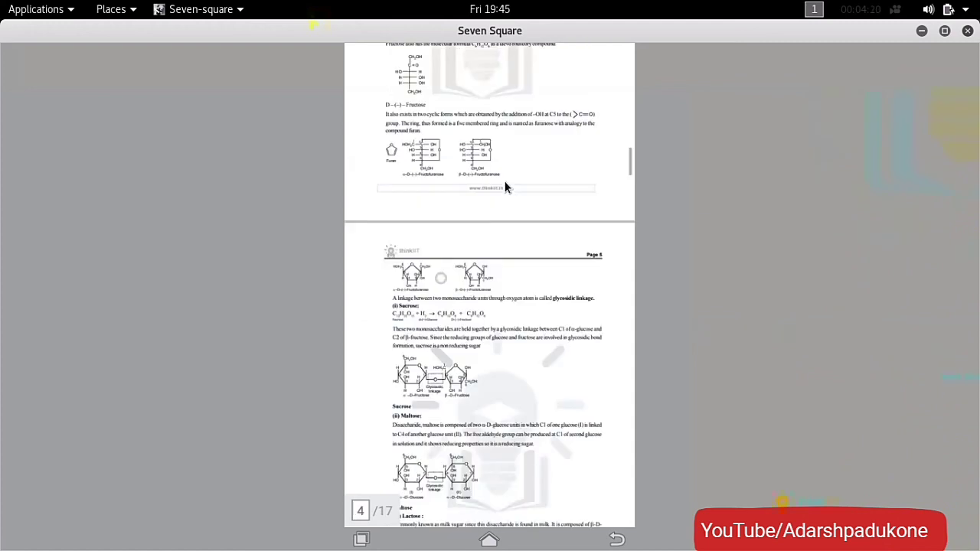
scroll(505, 186, down, 13)
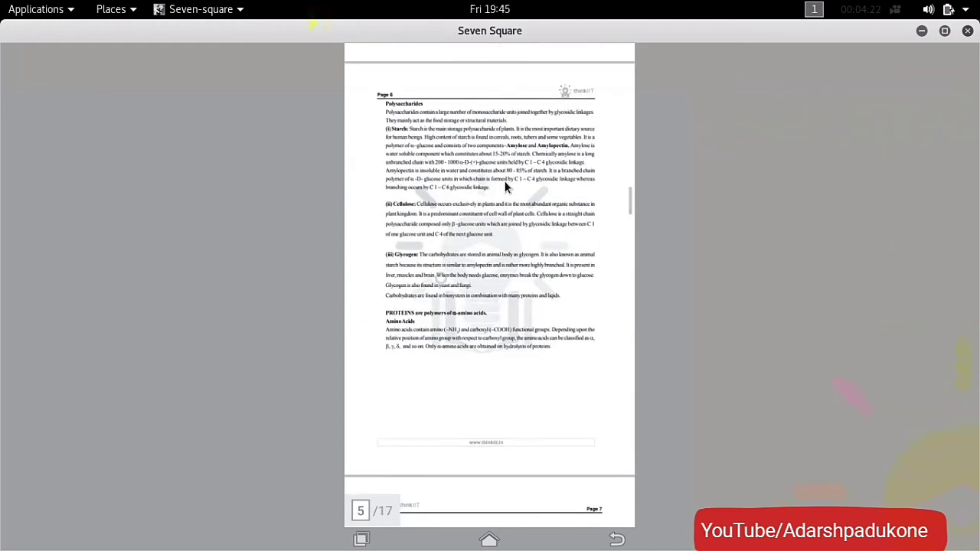